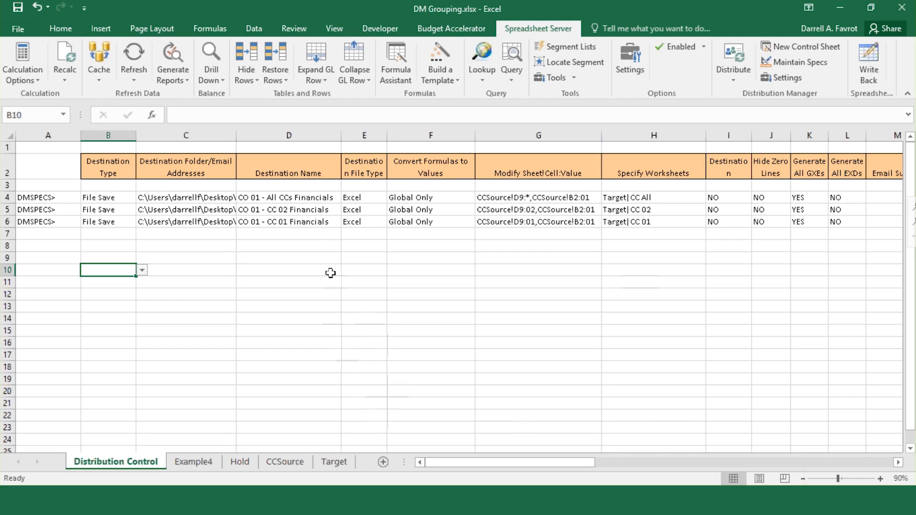
Step: Open the CO 01 - All CCs Financials workbook from the Example1 output folder, then close it unsaved
left_click(296, 198)
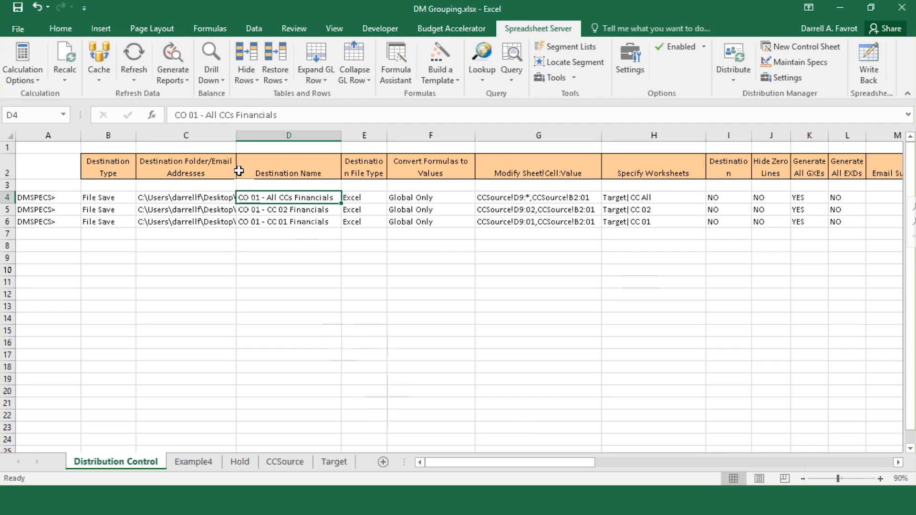
key("alt+Tab")
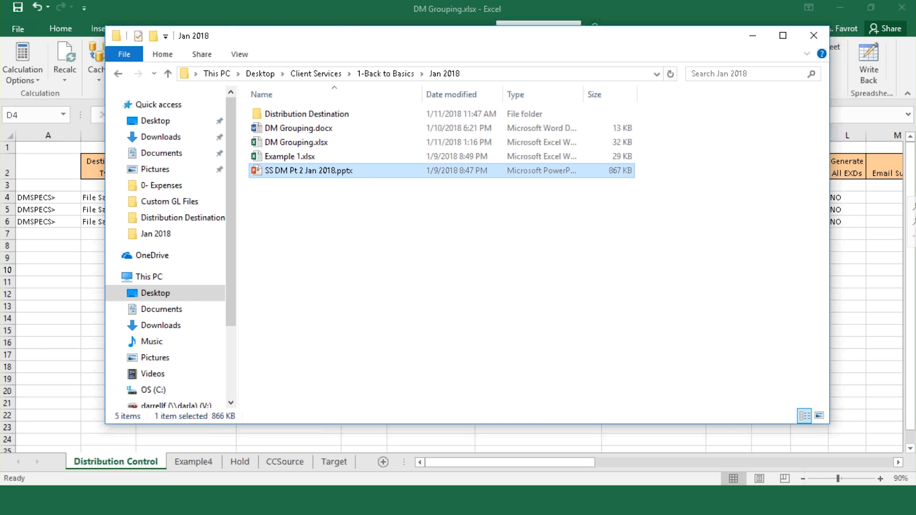
left_click(311, 115)
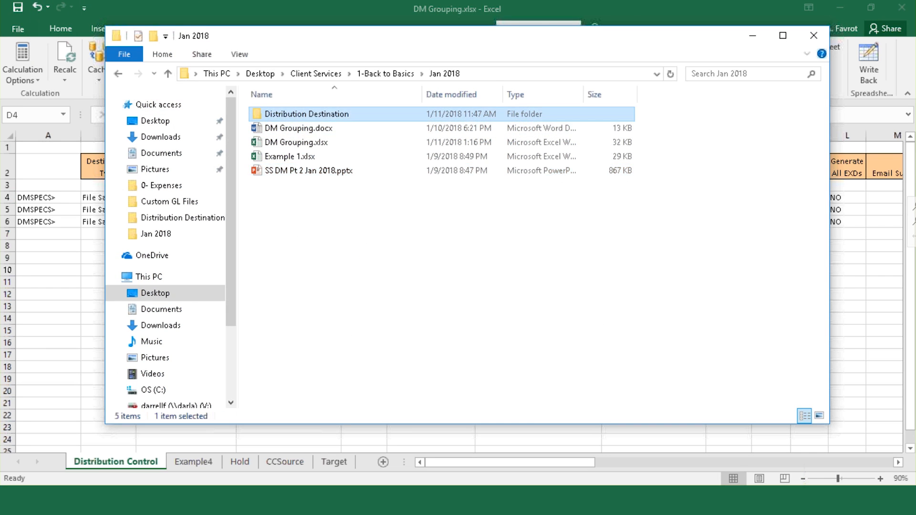
double_click(311, 115)
double_click(306, 115)
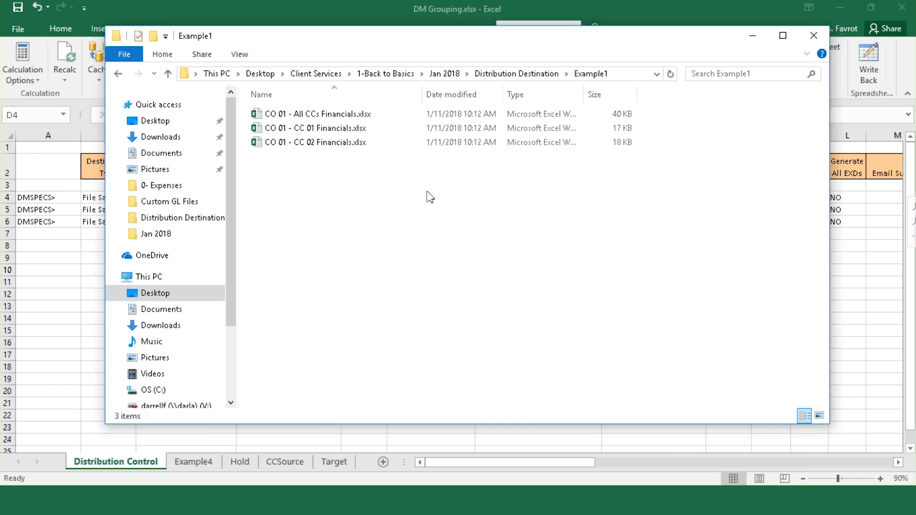
left_click_drag(422, 95, 457, 96)
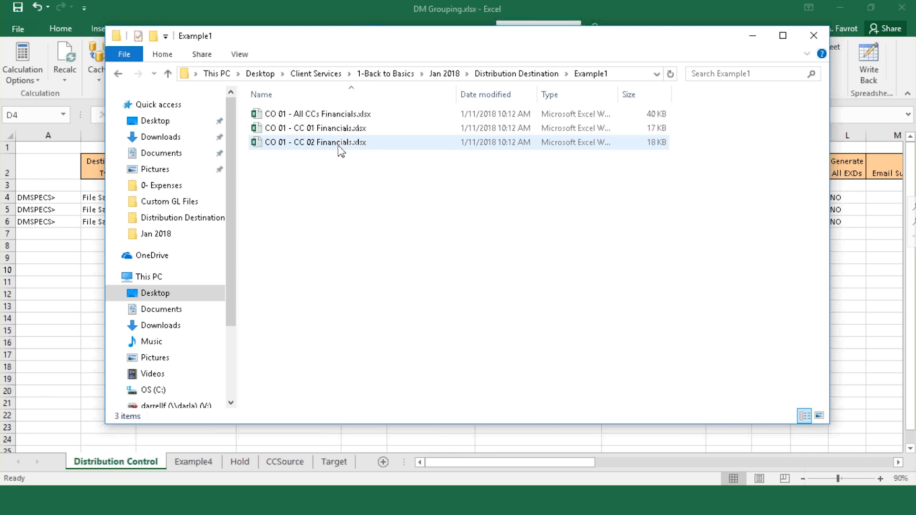
double_click(347, 116)
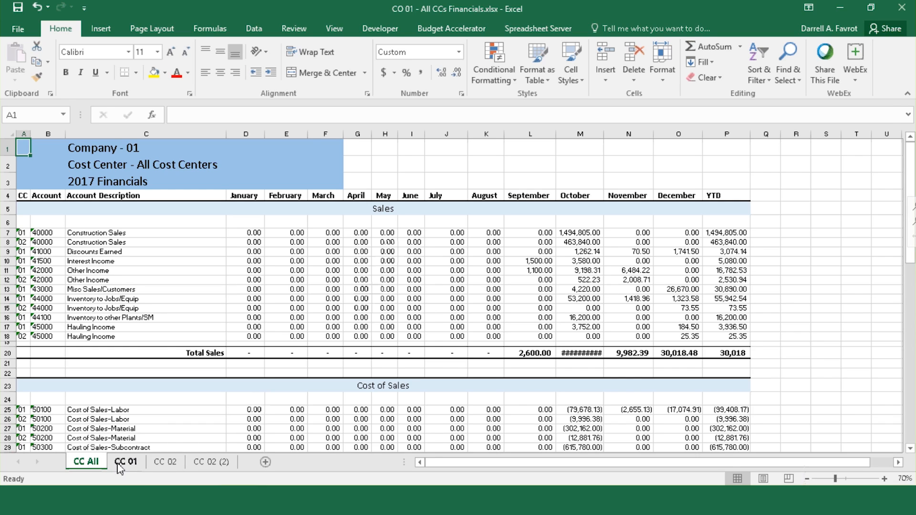
left_click(901, 7)
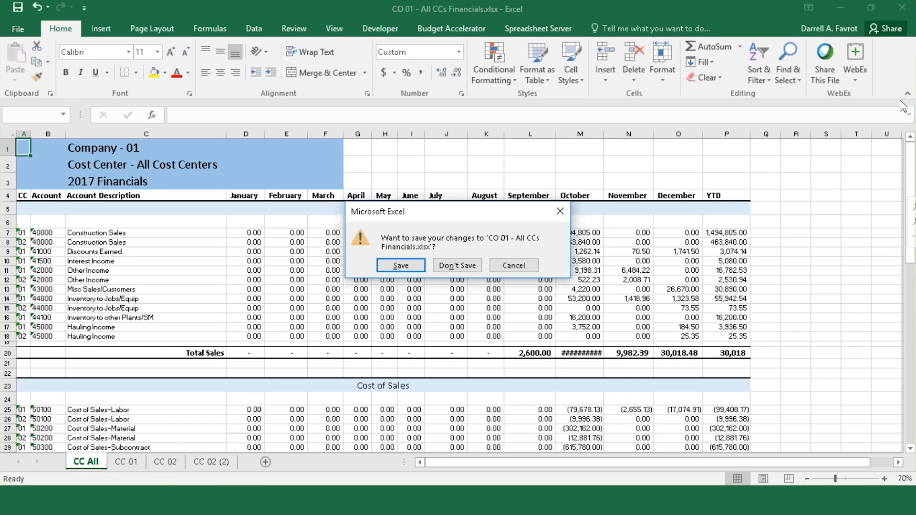
left_click(451, 266)
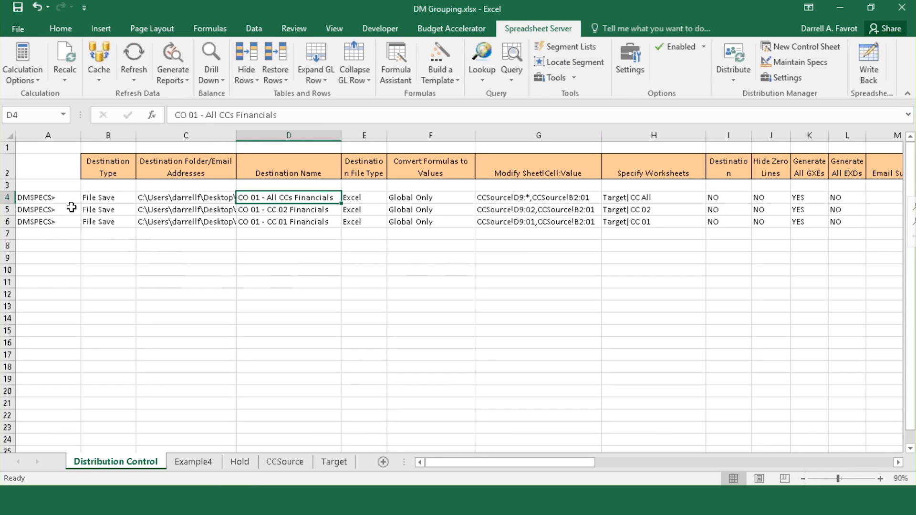
Step: Make the row 4 All CCs Financials spec a Group Master SPEC and confirm T4 reads [GROUP SPEC #1]
left_click(56, 197)
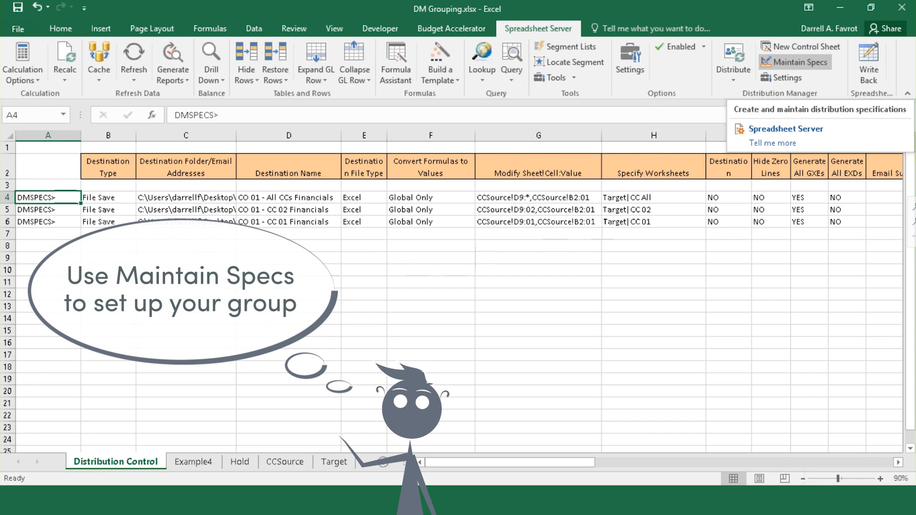
left_click(795, 62)
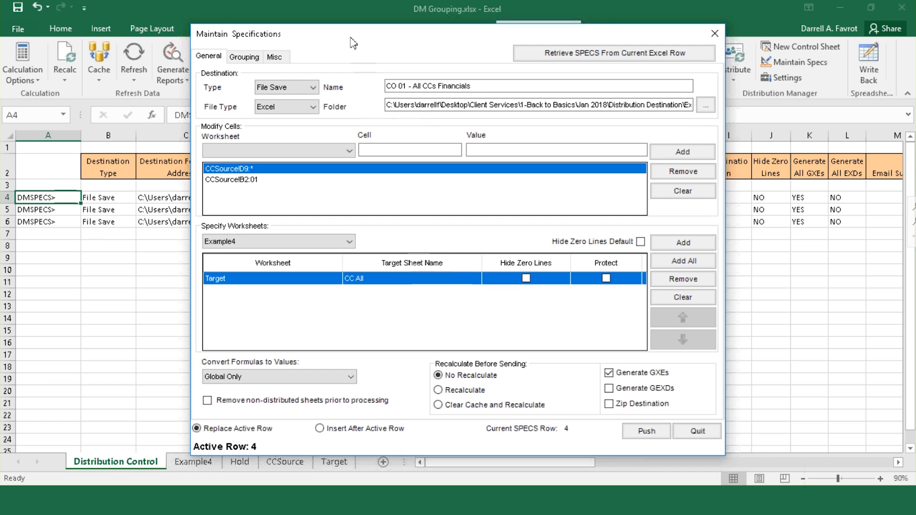
left_click_drag(340, 39, 329, 36)
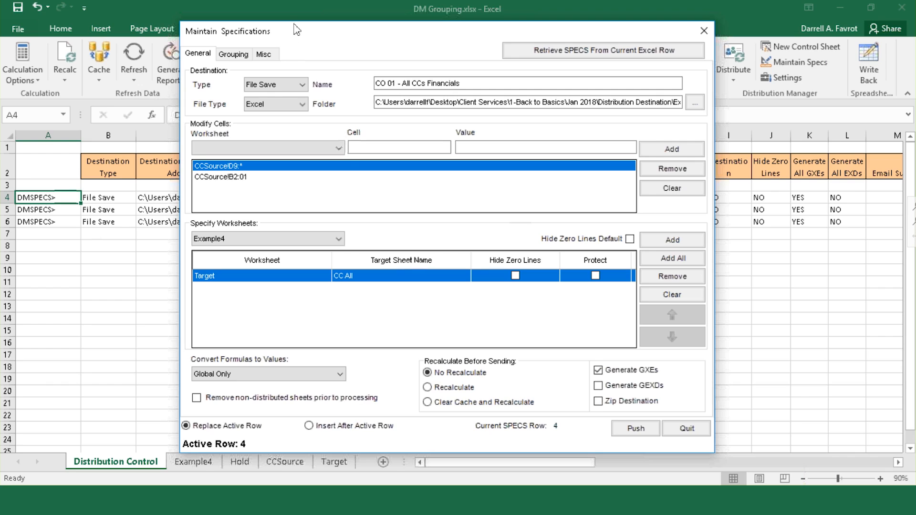
left_click(243, 56)
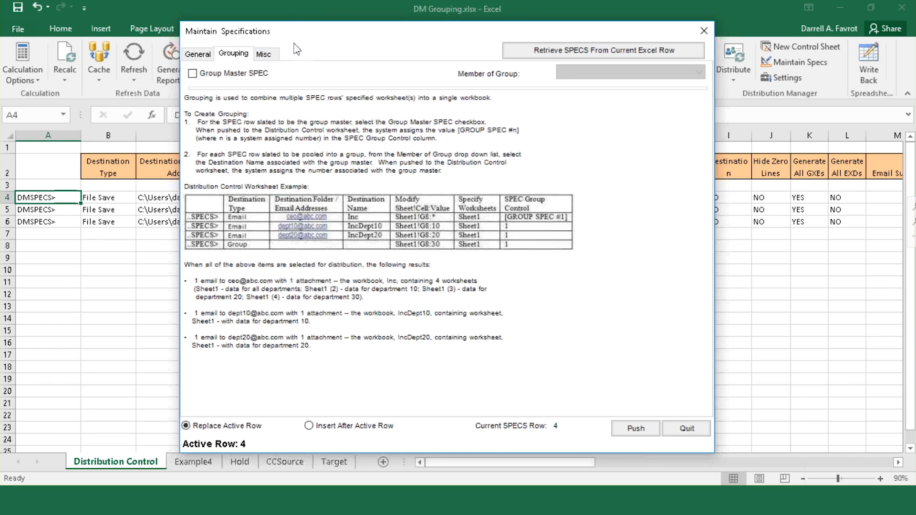
left_click(193, 75)
left_click(635, 432)
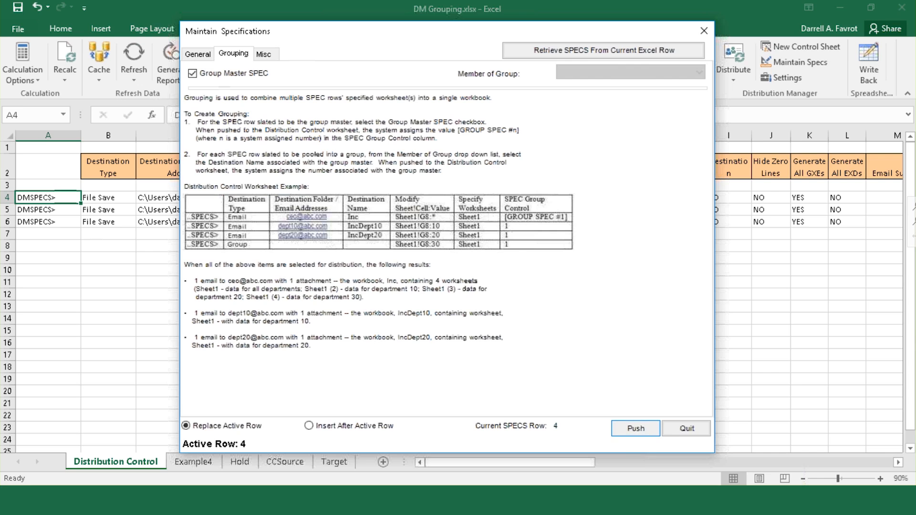
left_click(686, 429)
left_click_drag(583, 462, 879, 451)
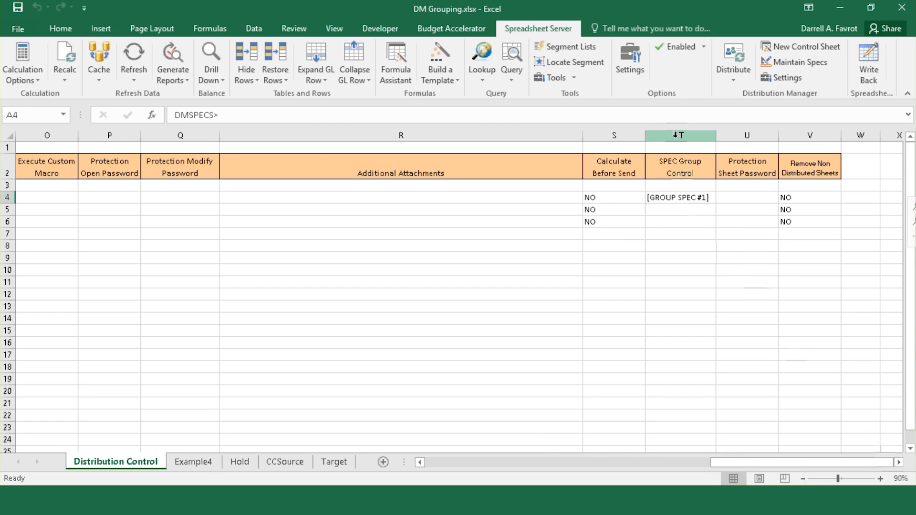
left_click(678, 197)
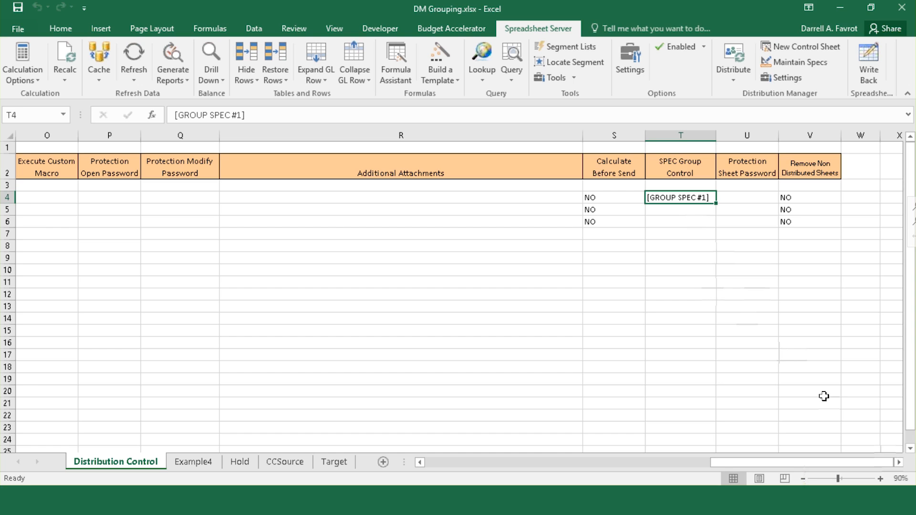
left_click_drag(882, 461, 580, 438)
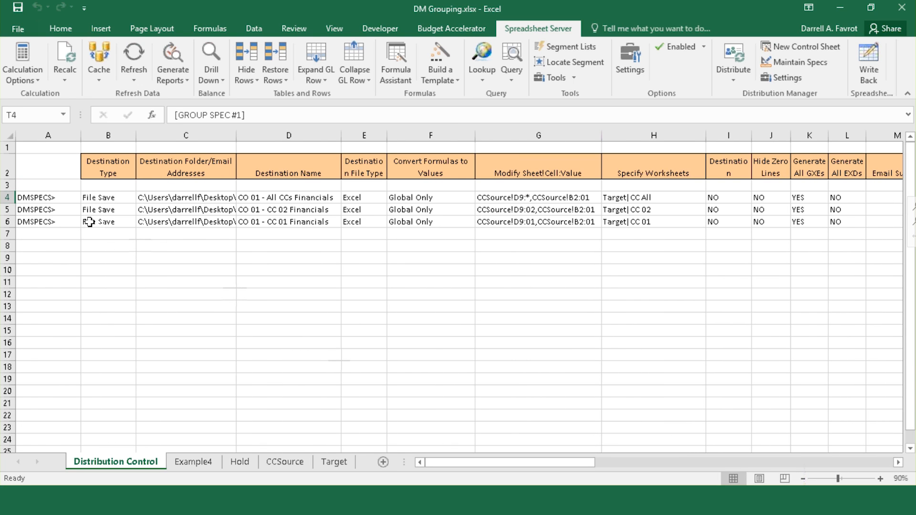
Step: Add the row 5 spec to the CO 01 - All CCs Financials group and push it to the sheet
left_click(52, 209)
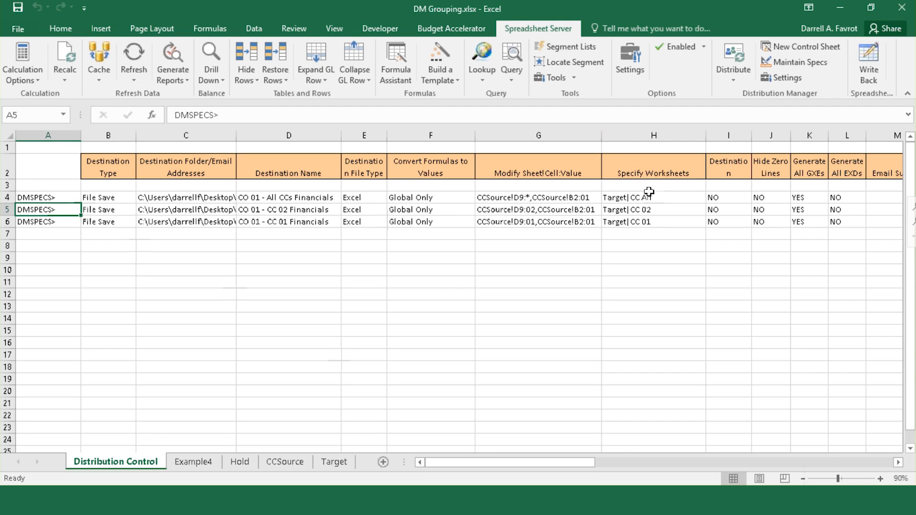
left_click(783, 77)
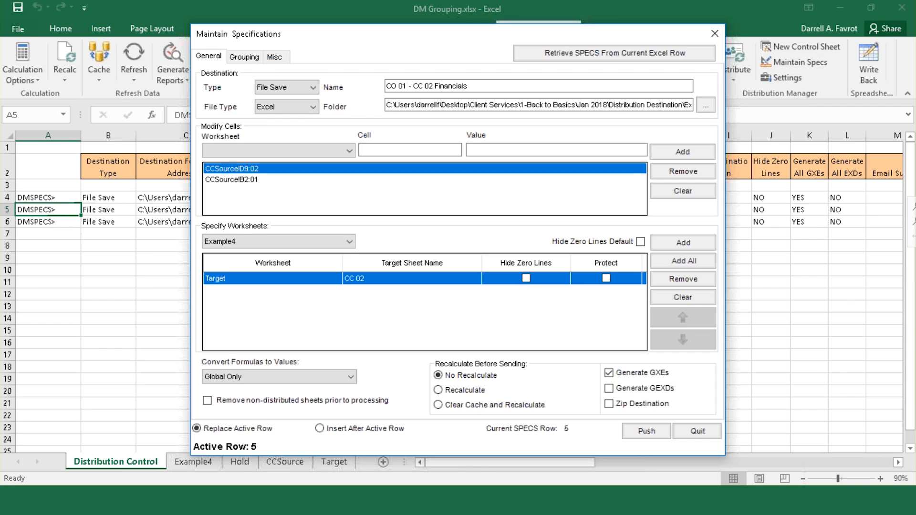
left_click(244, 56)
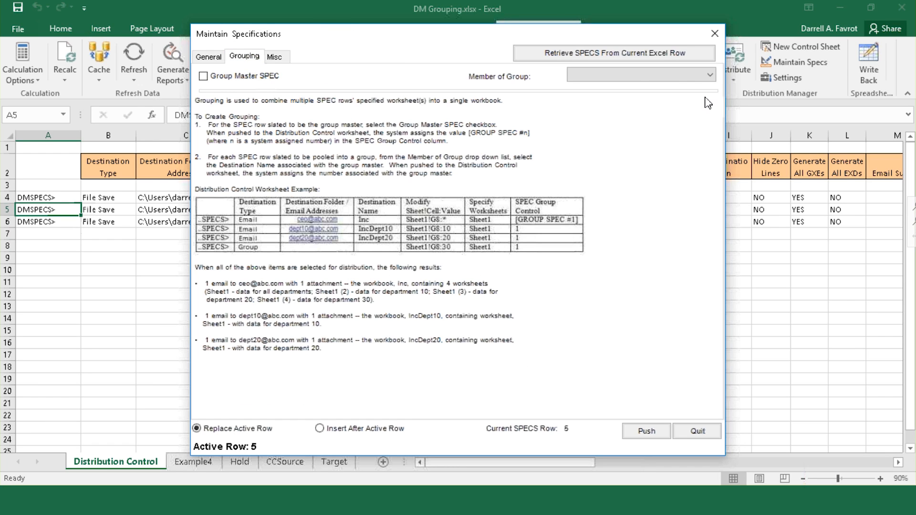
left_click(711, 76)
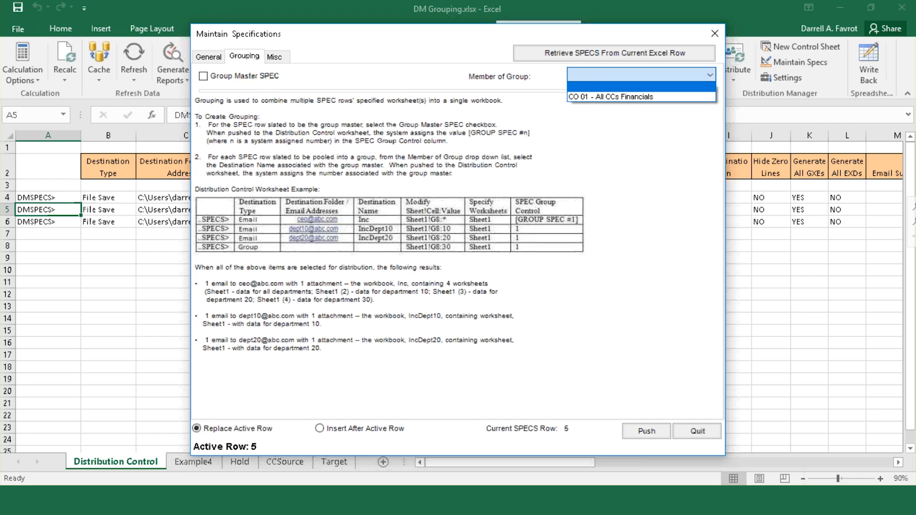
left_click(704, 96)
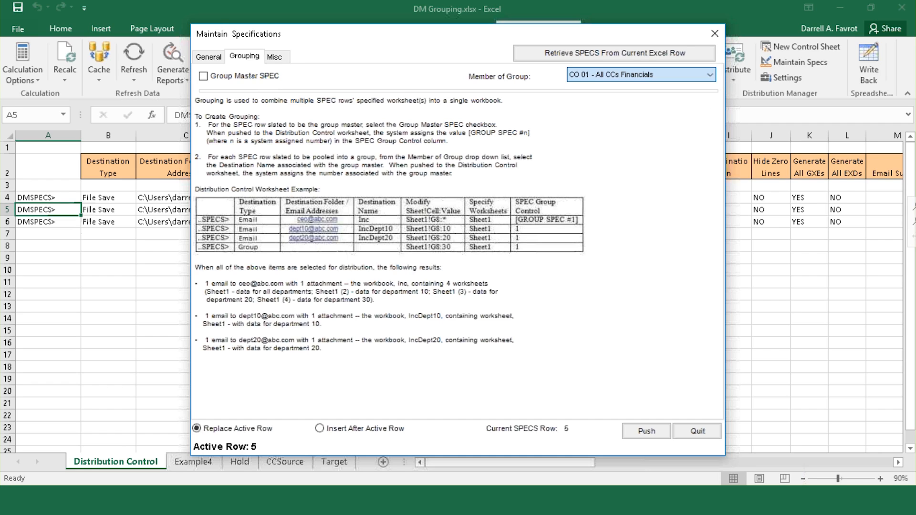
left_click(667, 434)
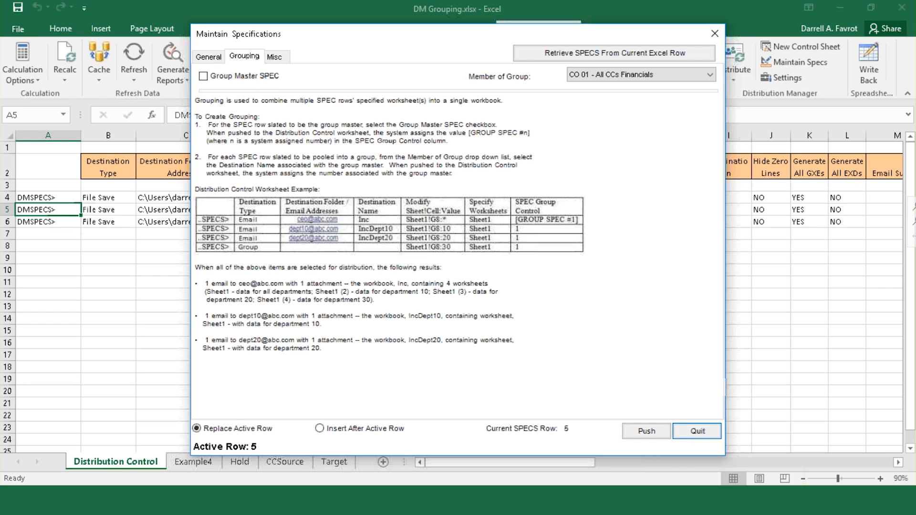
Step: Add the row 6 CC 01 Financials spec to the same group and push it back
left_click(59, 222)
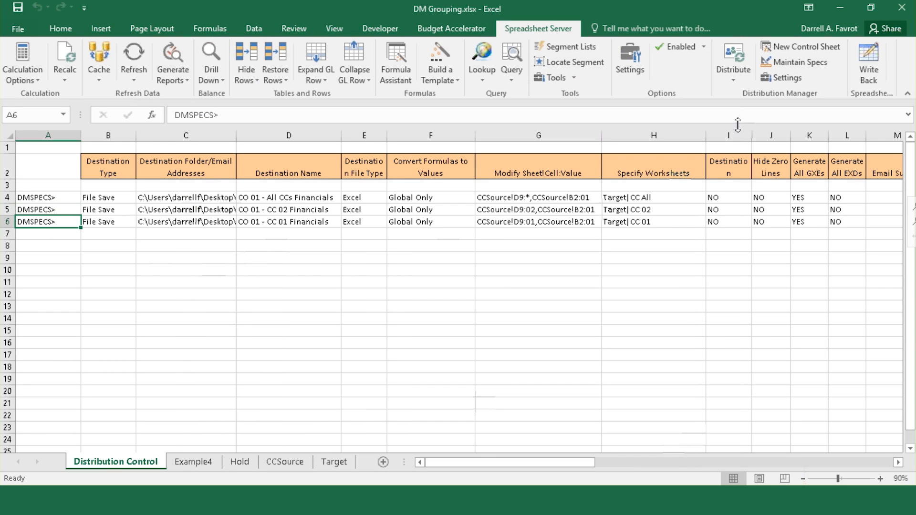
left_click(792, 63)
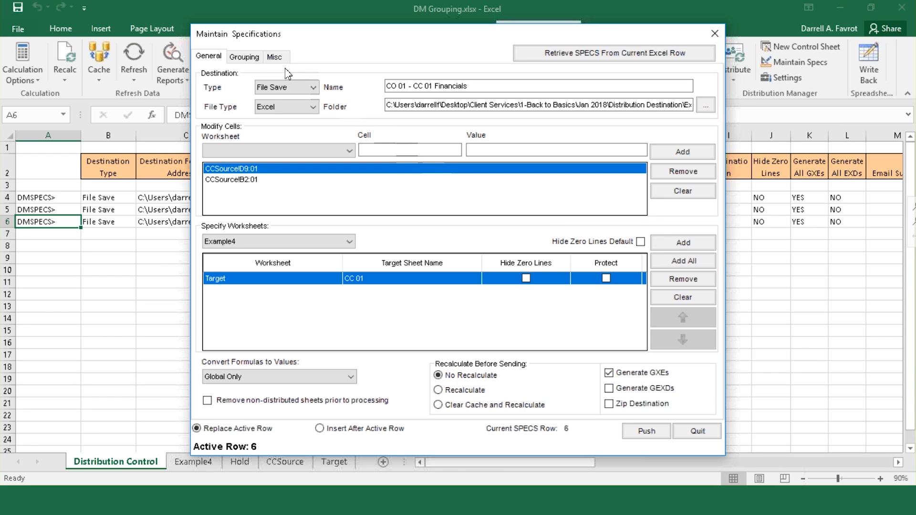
left_click(244, 57)
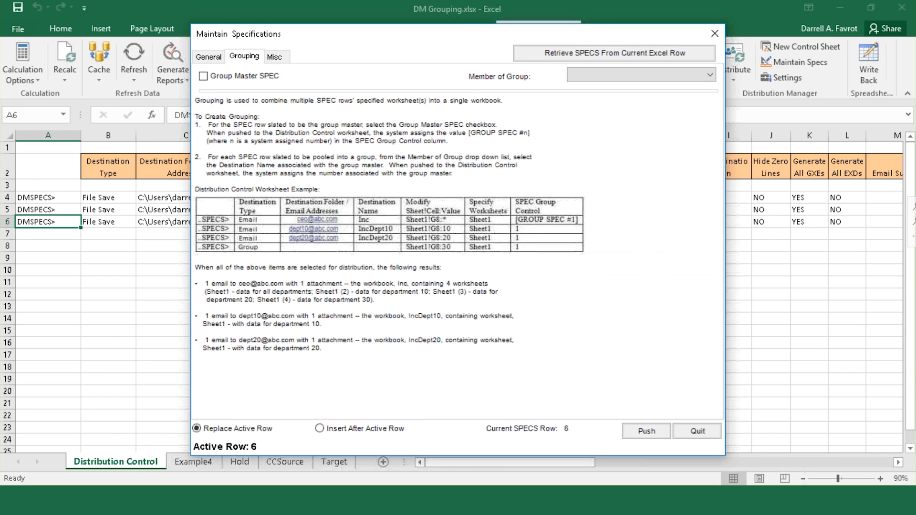
left_click(711, 76)
left_click(696, 95)
left_click(660, 434)
left_click(696, 431)
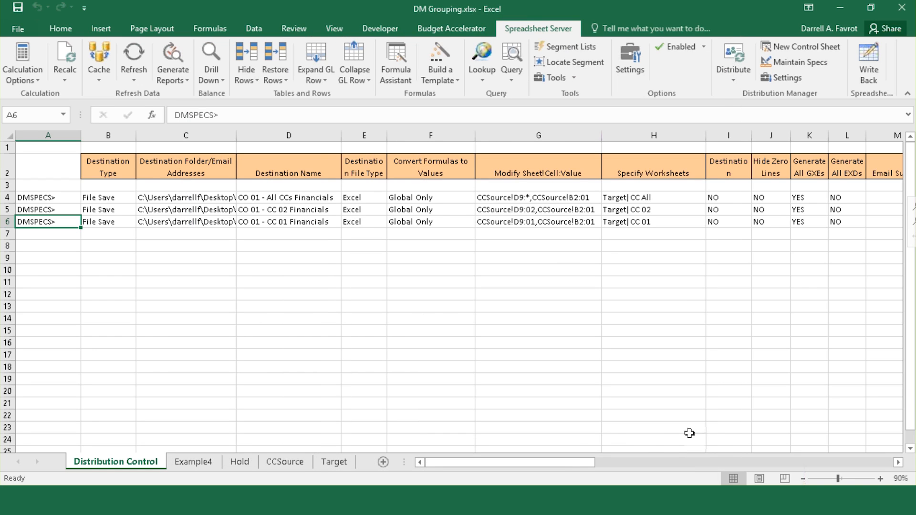
left_click_drag(579, 462, 865, 473)
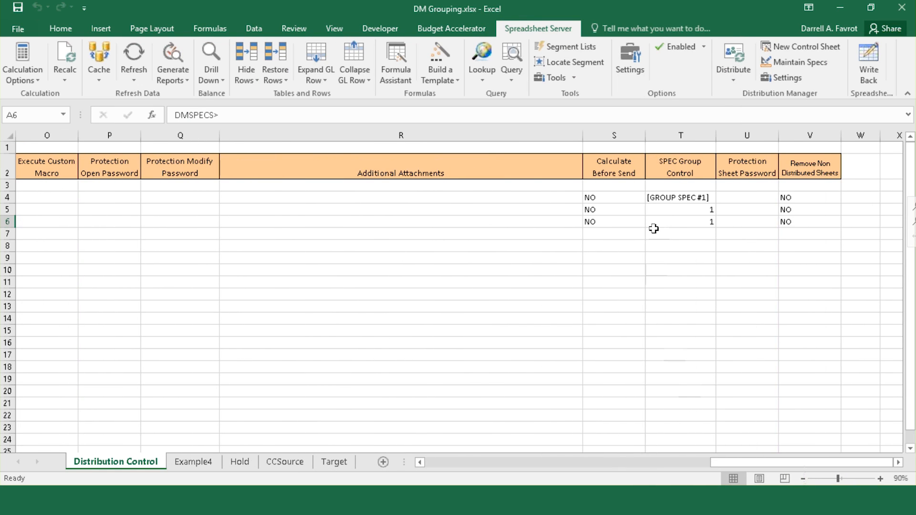
left_click(659, 196)
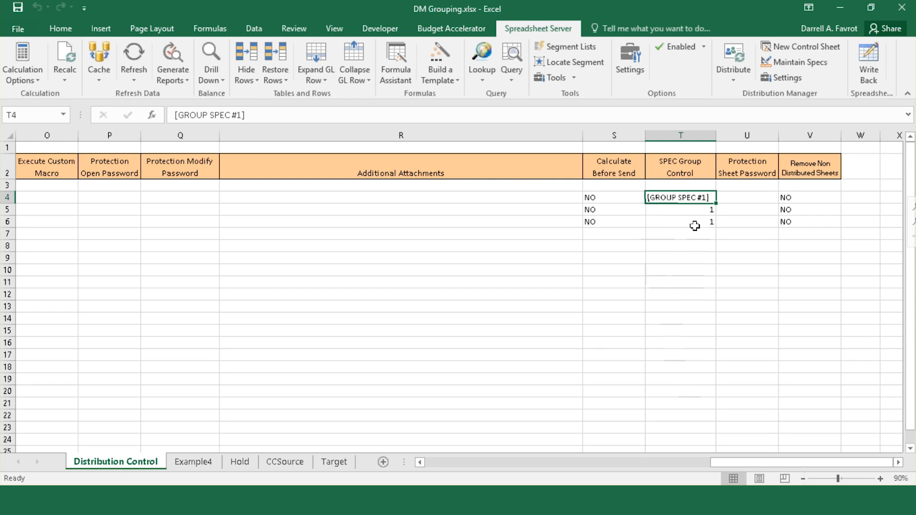
left_click_drag(700, 210, 701, 222)
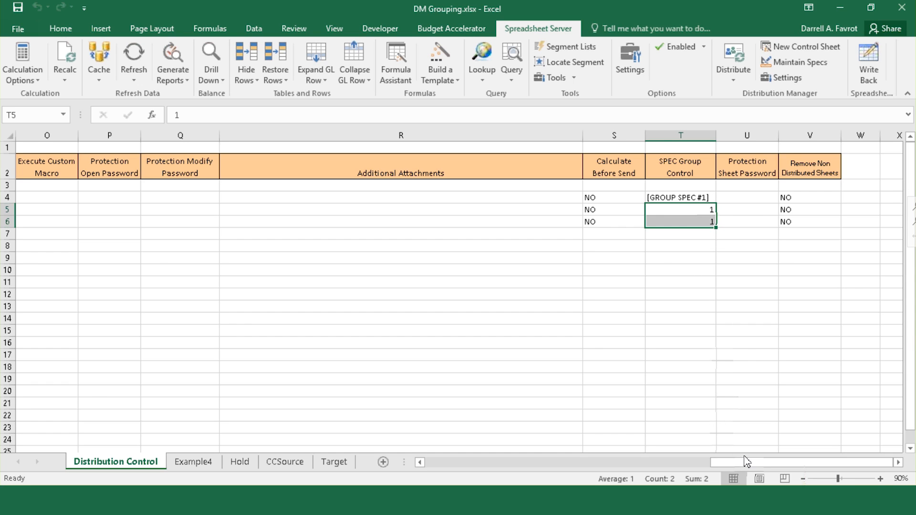
left_click_drag(742, 460, 444, 457)
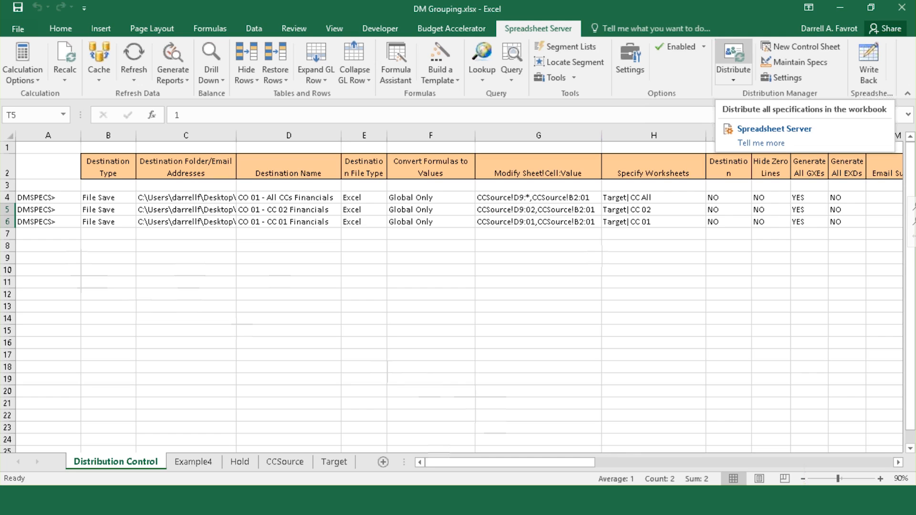
Step: Run the distribution for all specifications from the Spreadsheet Server tab
left_click(733, 59)
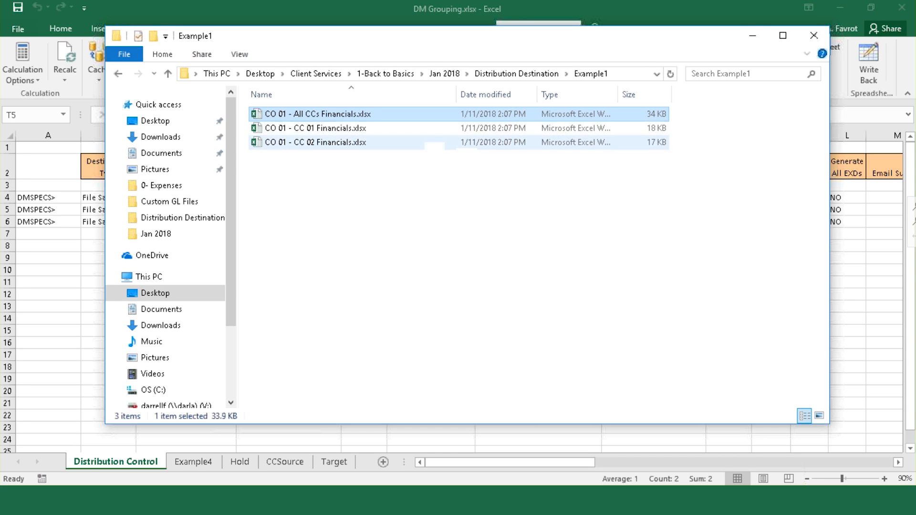
Step: Open CO 01 - All CCs Financials.xlsx and review its CC 02, CC 01 and CC All sheets
double_click(311, 116)
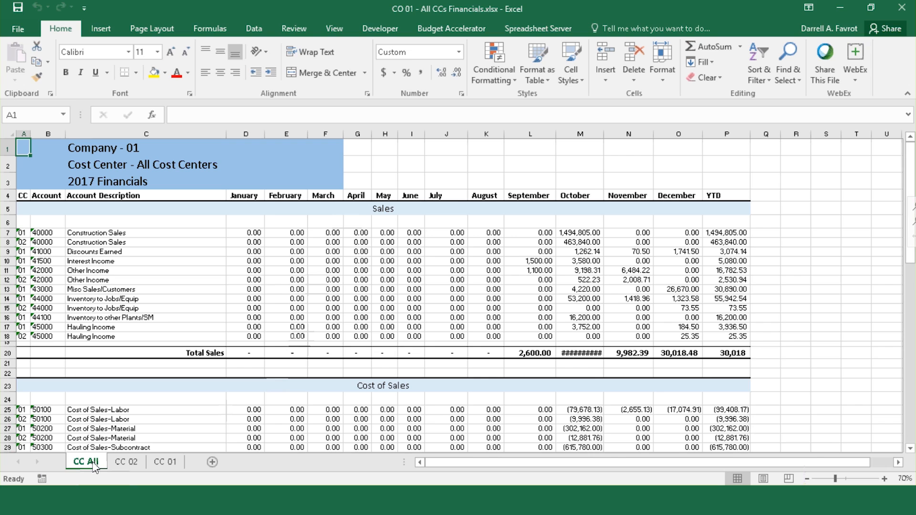
left_click(123, 463)
left_click(165, 463)
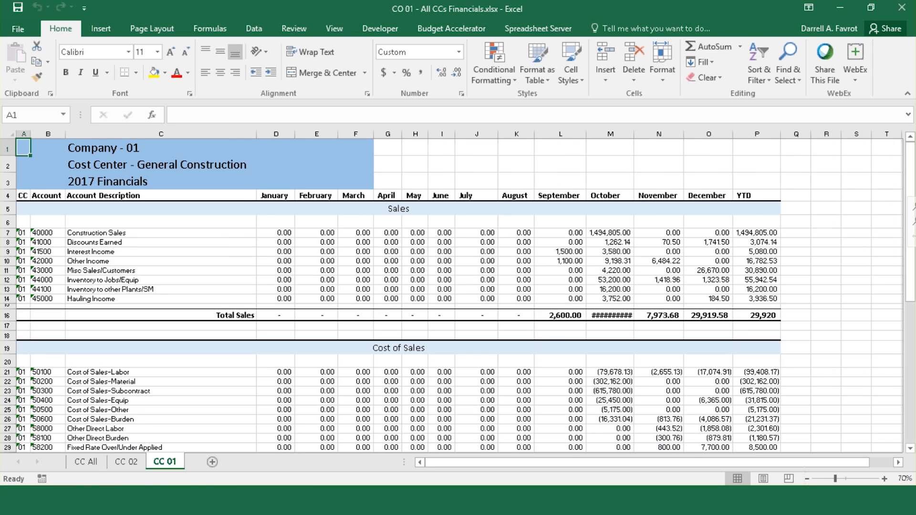
left_click(86, 462)
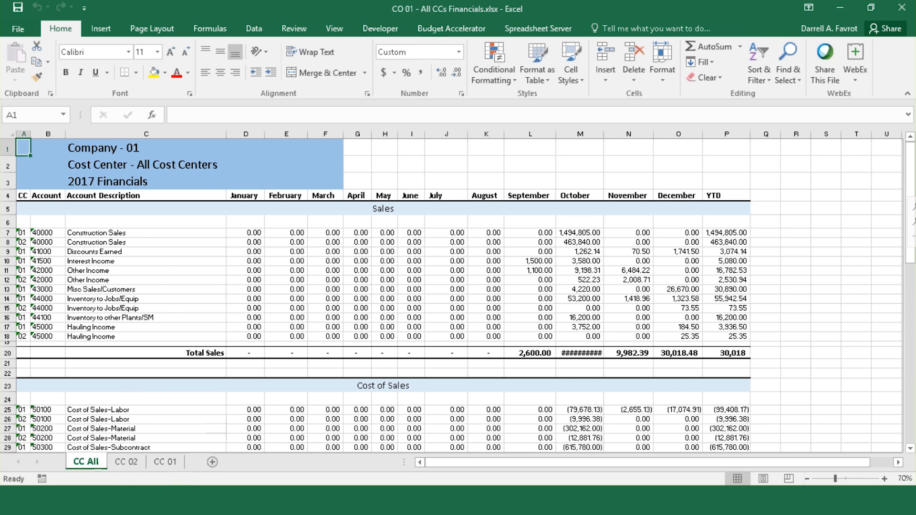
Step: Open the CO 01 - CC 01 Financials workbook, close it without saving, then close All CCs Financials
key("alt+Tab")
double_click(337, 129)
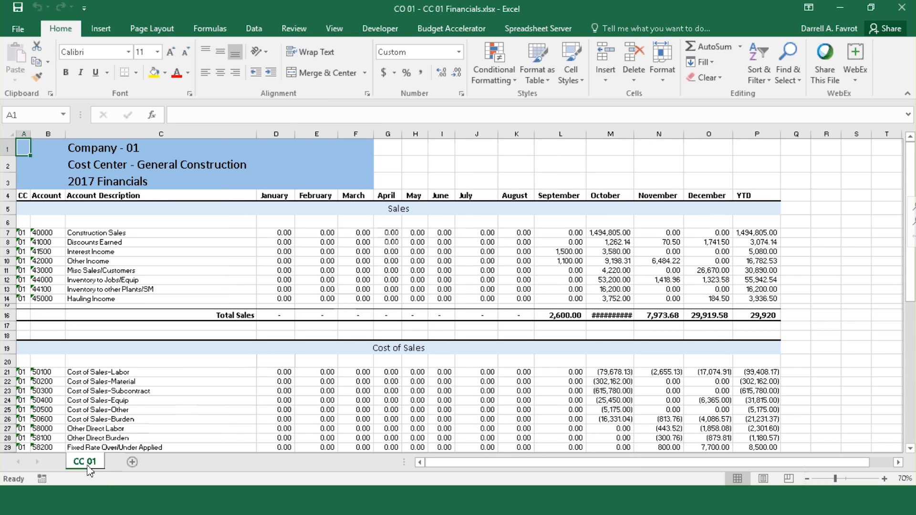
left_click(899, 13)
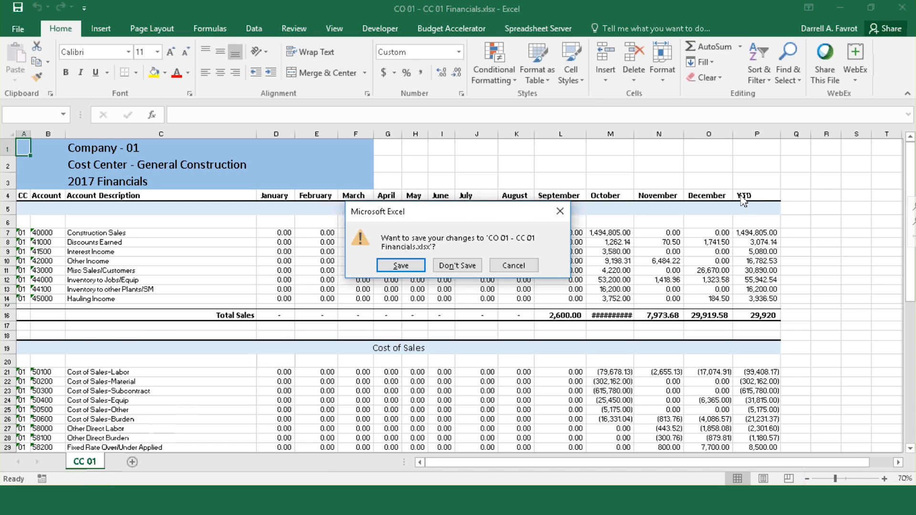
left_click(457, 265)
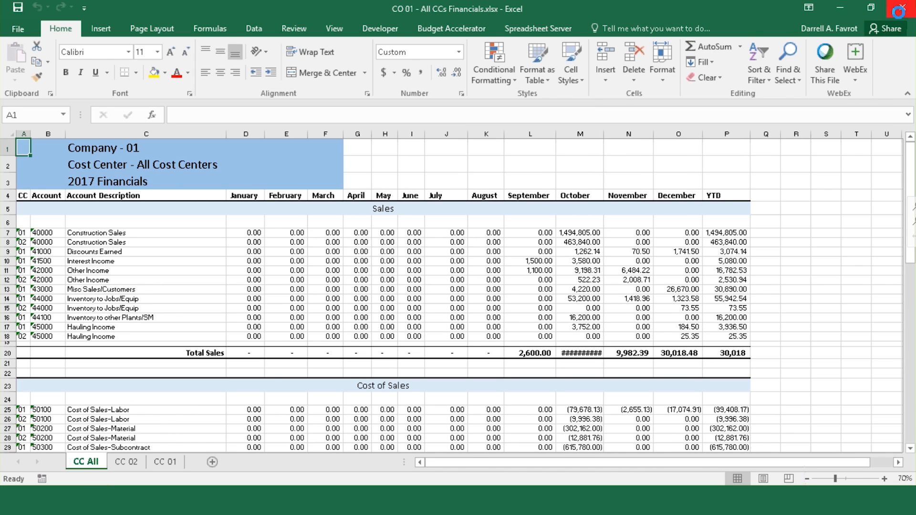
left_click(901, 8)
Step: Discard changes to the All CCs Financials workbook and return to DM Grouping
left_click(470, 274)
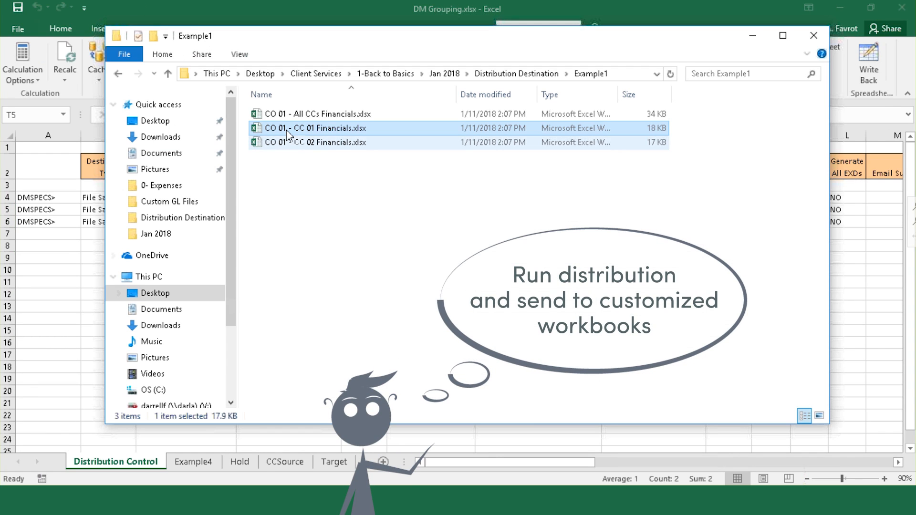
left_click(293, 114)
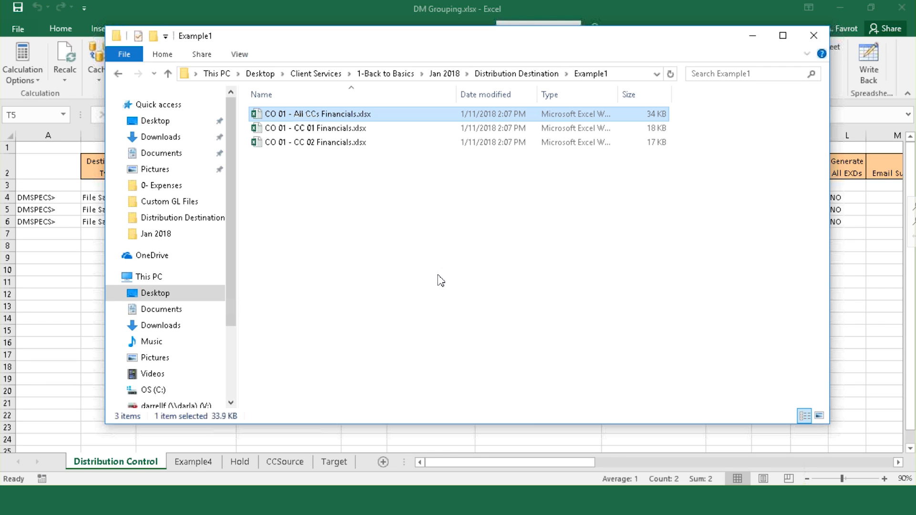
left_click(444, 6)
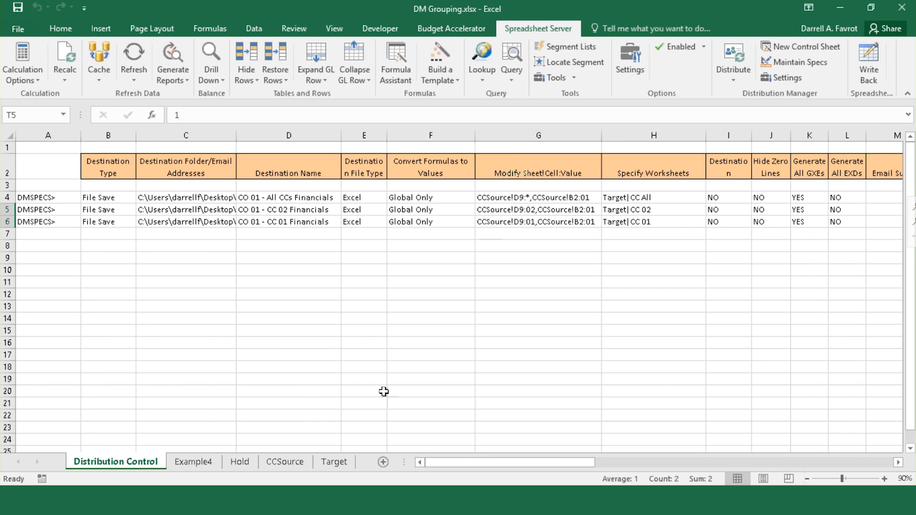
Step: Check the G and H values for rows 4–6, then select Hold sheet rows 10–12 (Example 2)
left_click(640, 199)
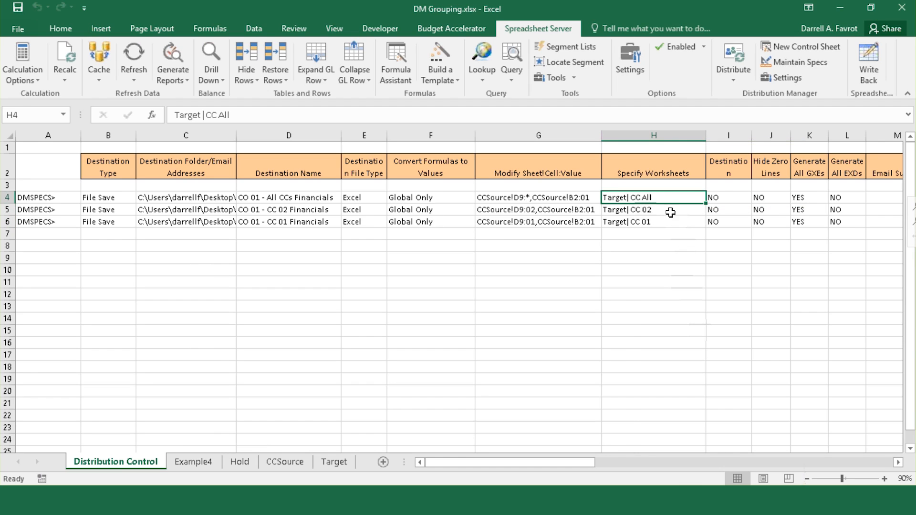
left_click(553, 199)
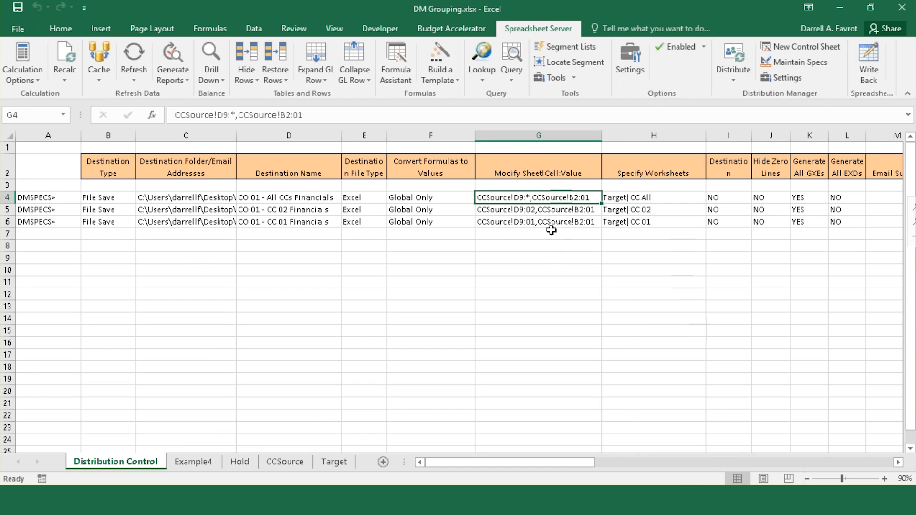
left_click(554, 211)
left_click(553, 221)
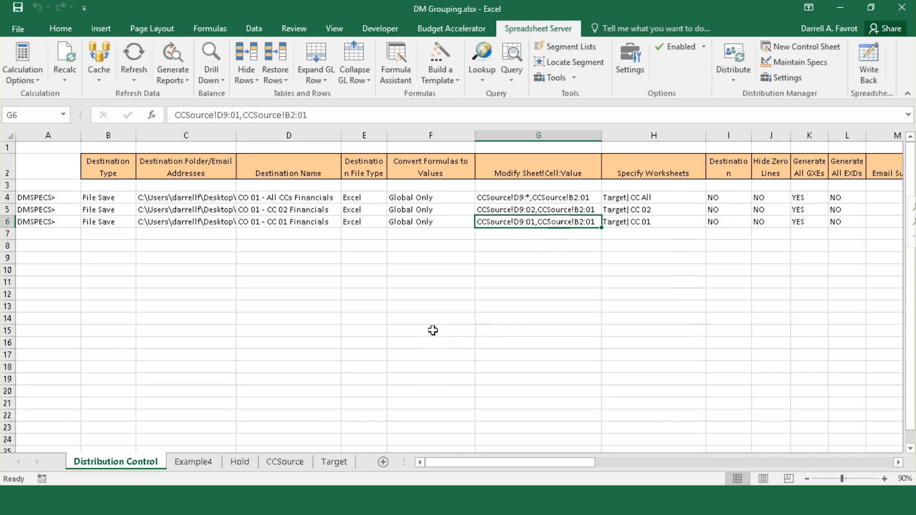
left_click(239, 461)
left_click_drag(7, 252, 5, 297)
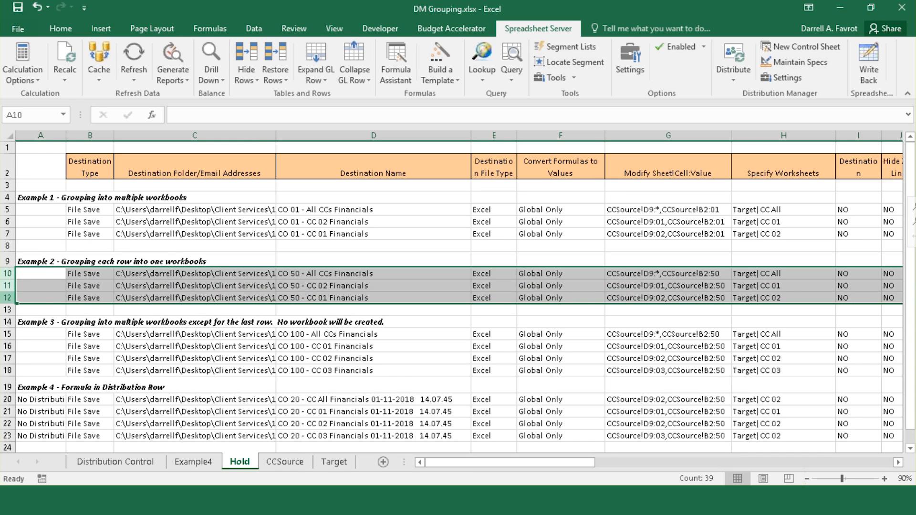
key("ctrl+c")
left_click(115, 461)
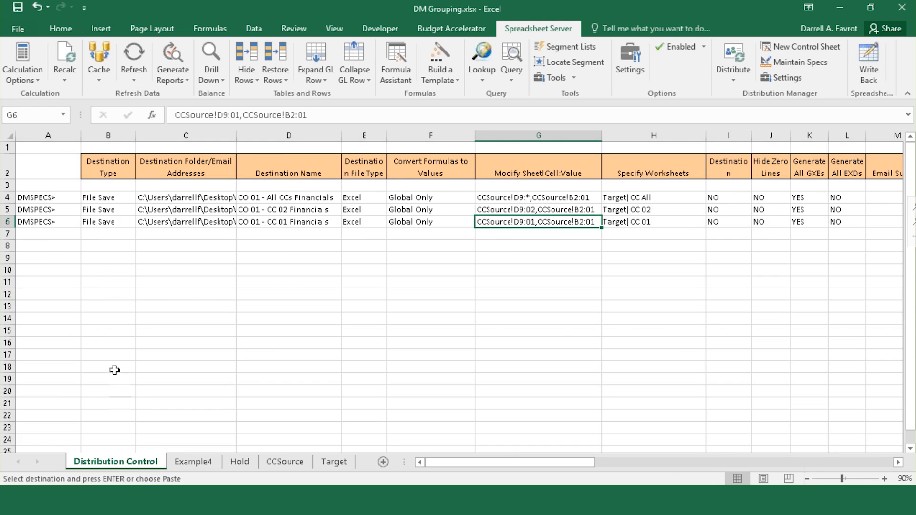
left_click(38, 234)
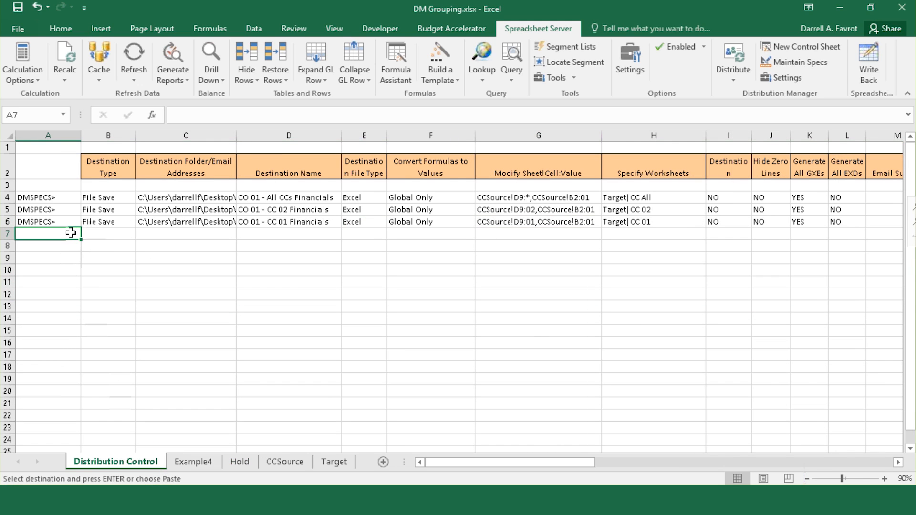
key("ctrl+v")
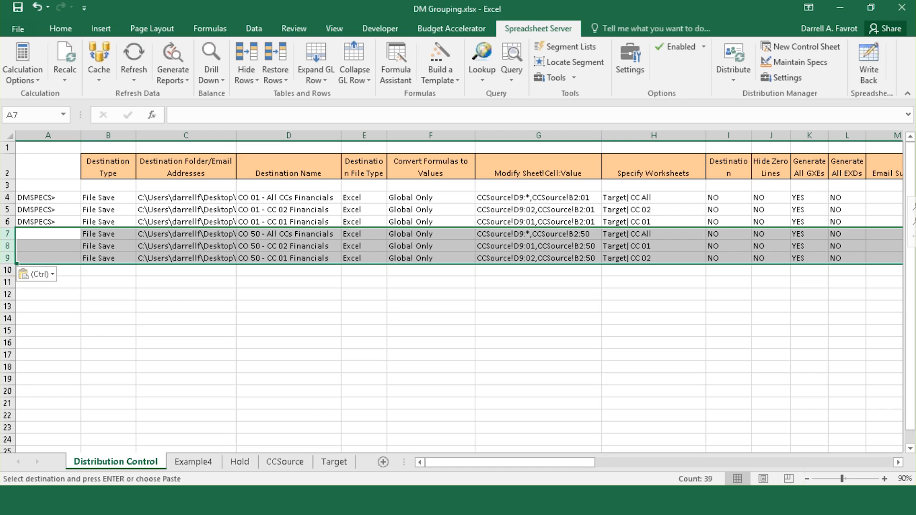
left_click(60, 220)
left_click_drag(80, 228, 81, 263)
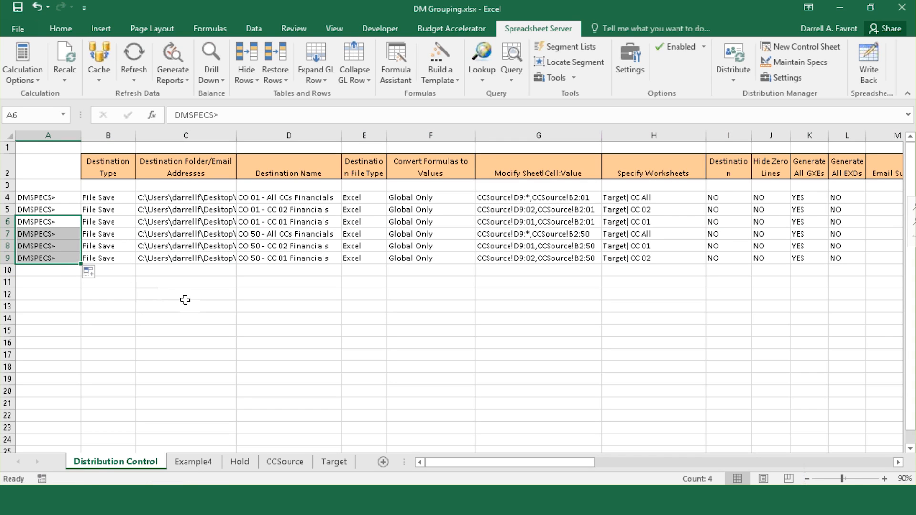
left_click(51, 259)
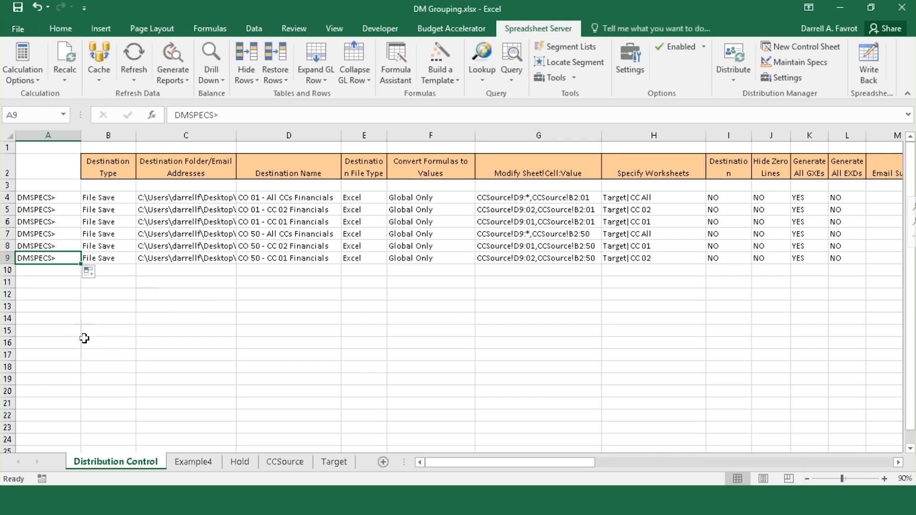
left_click(7, 234)
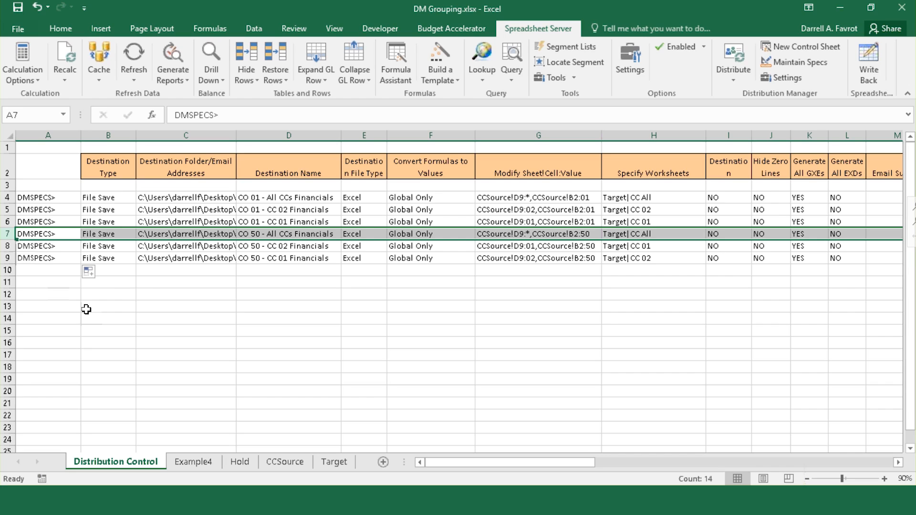
left_click(217, 235)
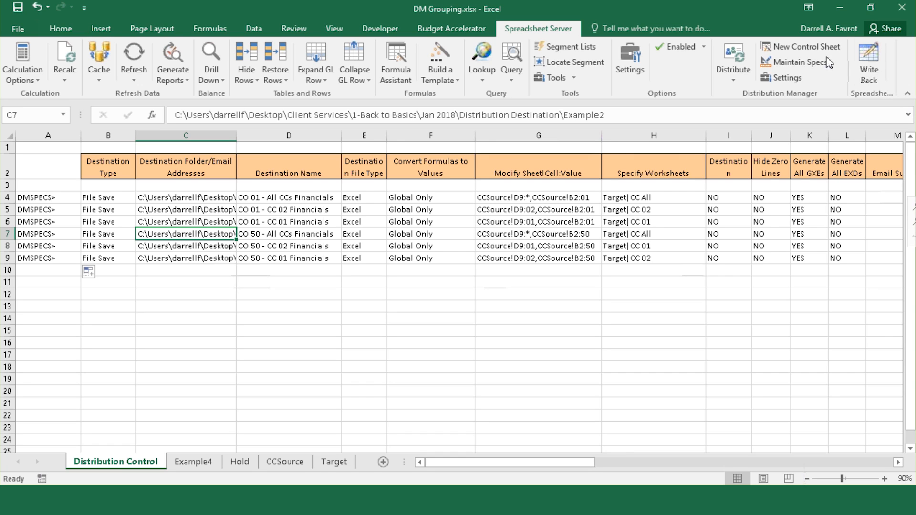
Step: Mark the row 7 CO 50 – All CCs Financials spec as Group Master SPEC and push it back
left_click(794, 62)
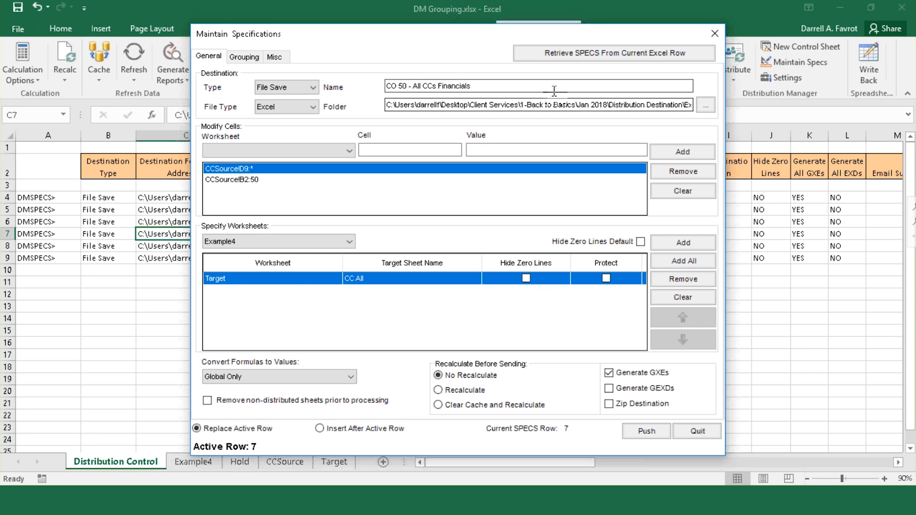
left_click(250, 57)
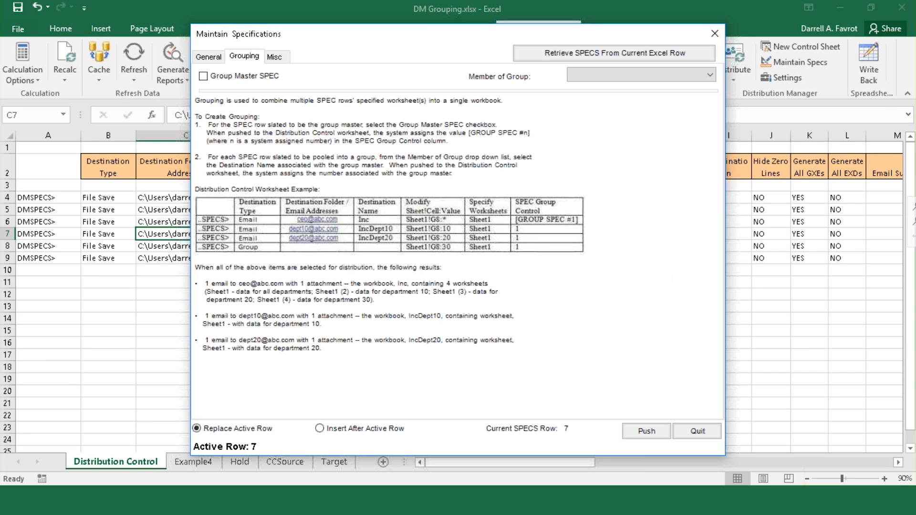
left_click(203, 77)
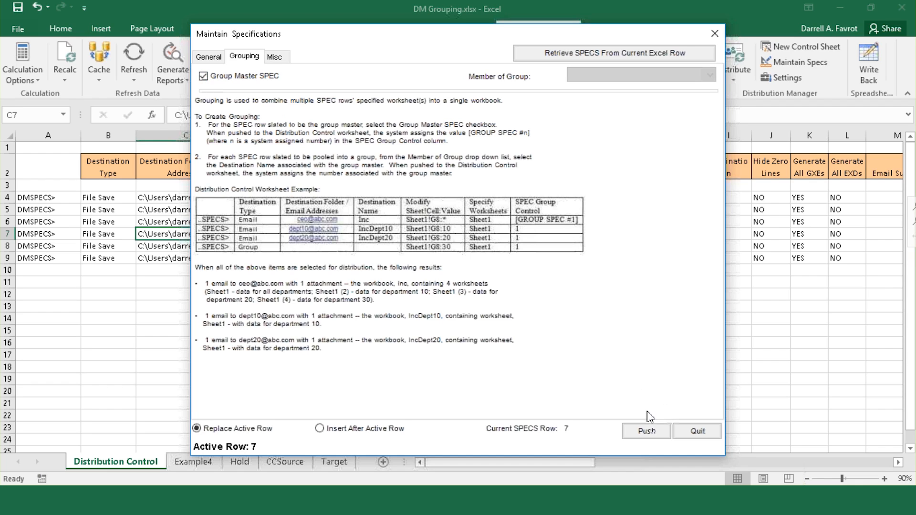
left_click(647, 431)
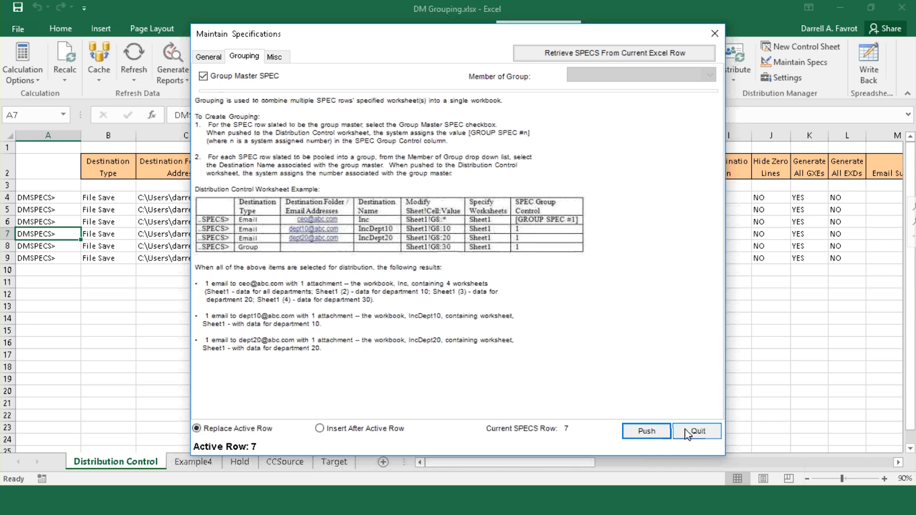
left_click(697, 431)
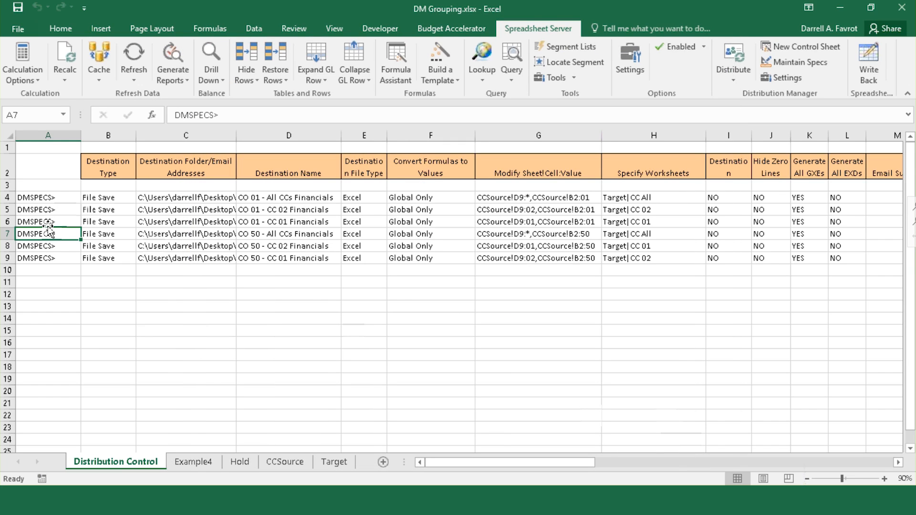
left_click(46, 246)
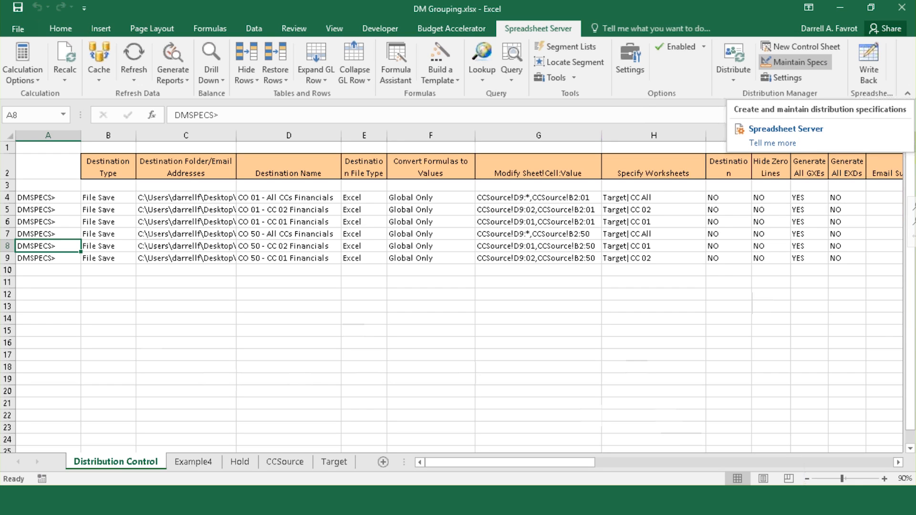
Step: Make row 8's CO 50 - CC 02 Financials spec a member of the CO 50 - All CCs Financials group
left_click(795, 63)
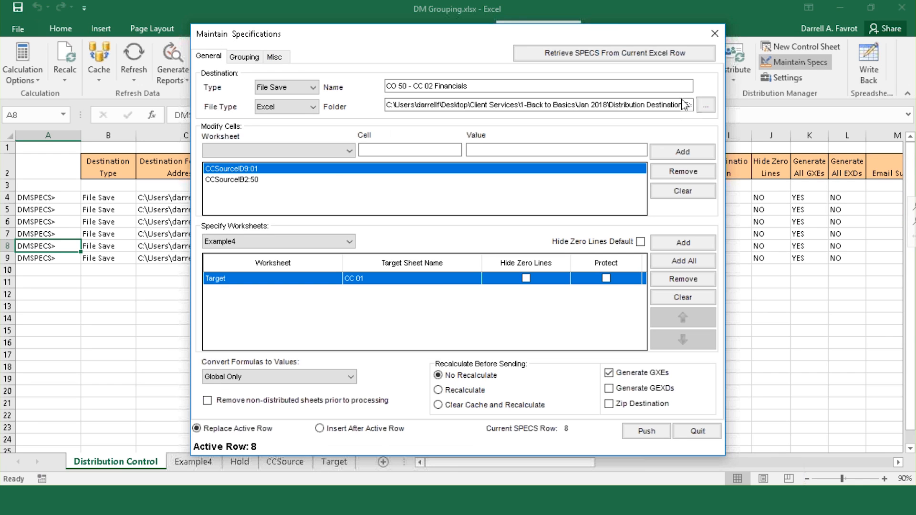
left_click(244, 57)
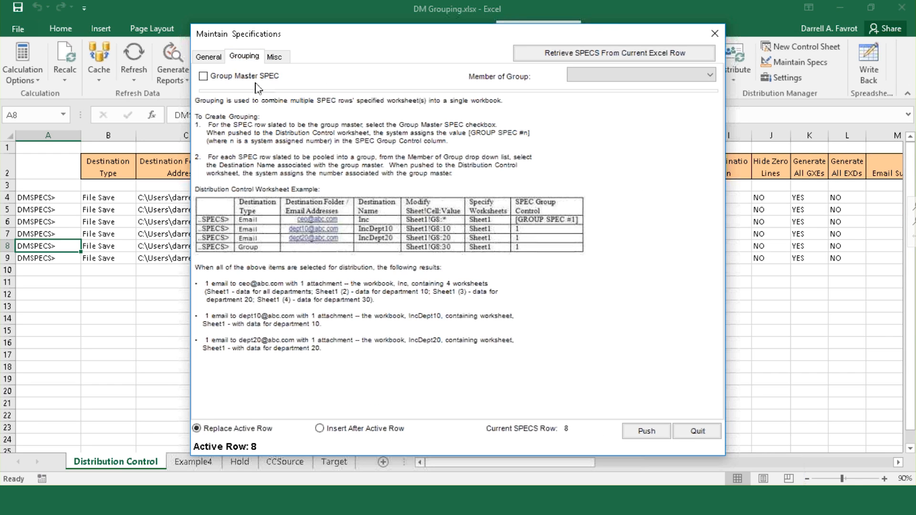
left_click(709, 75)
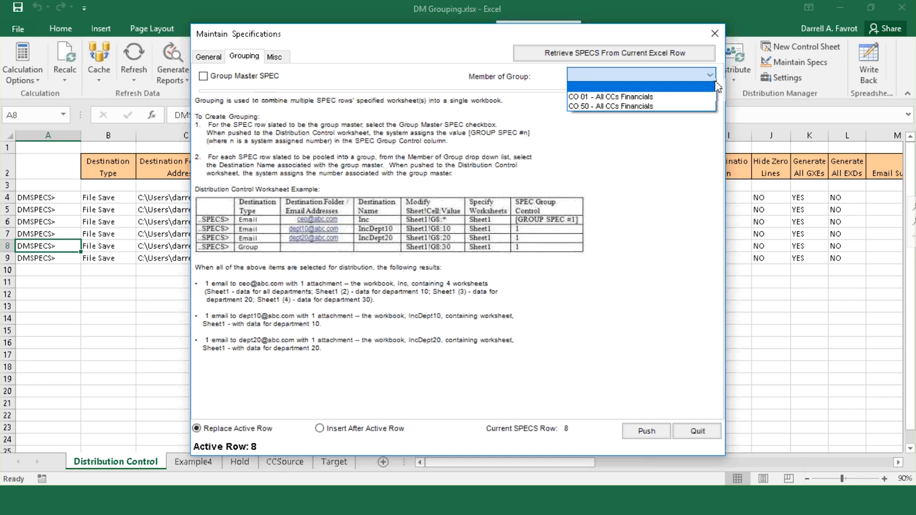
left_click(663, 107)
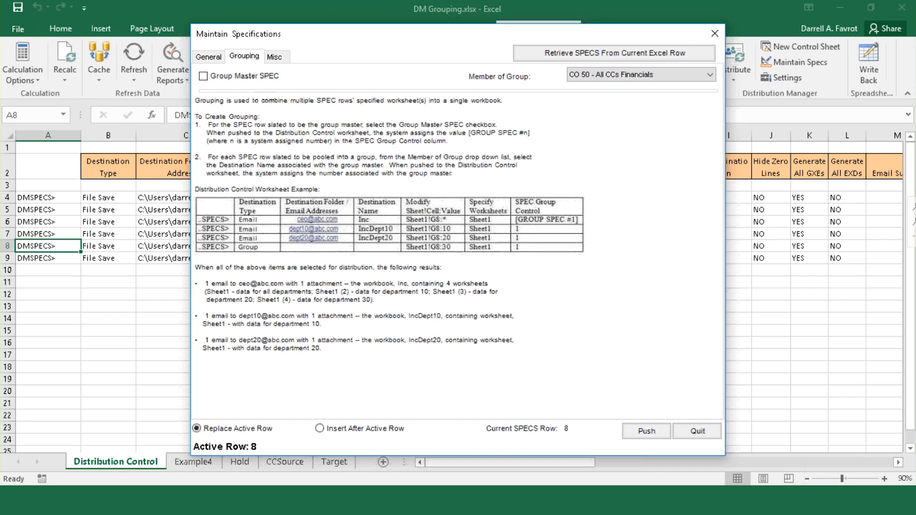
left_click(656, 433)
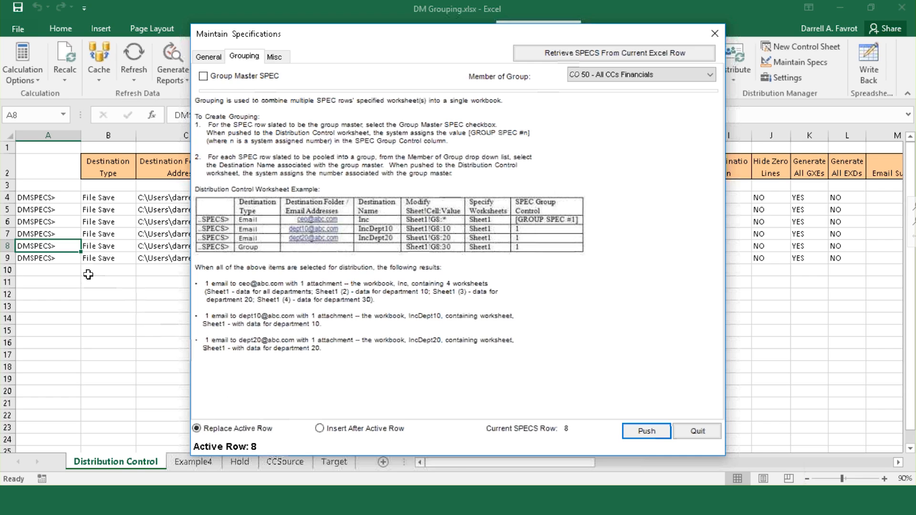
left_click(55, 259)
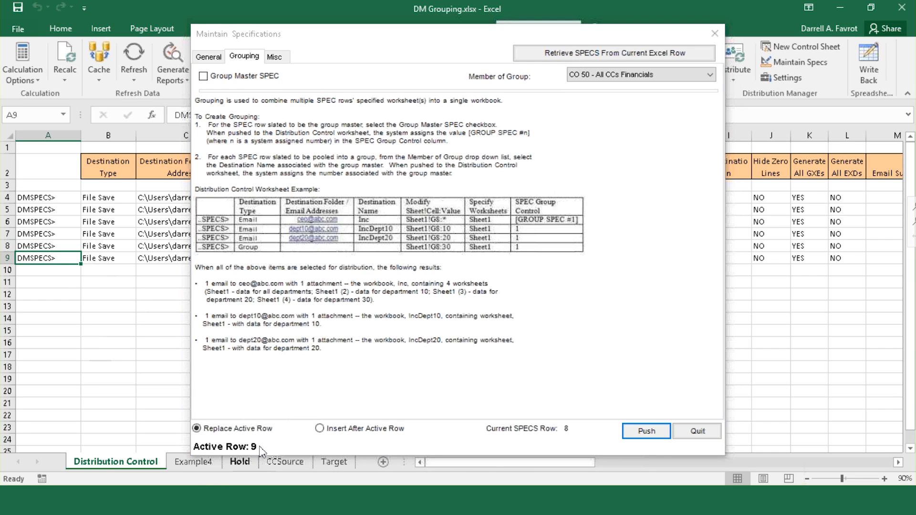
Step: Load row 9's spec and add it to the CO 50 - All CCs Financials group, then push it
left_click(579, 54)
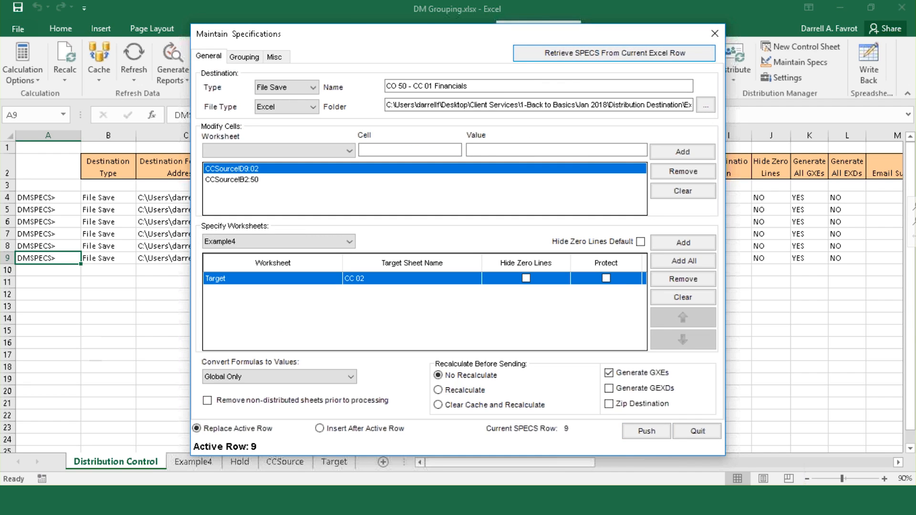
left_click(244, 56)
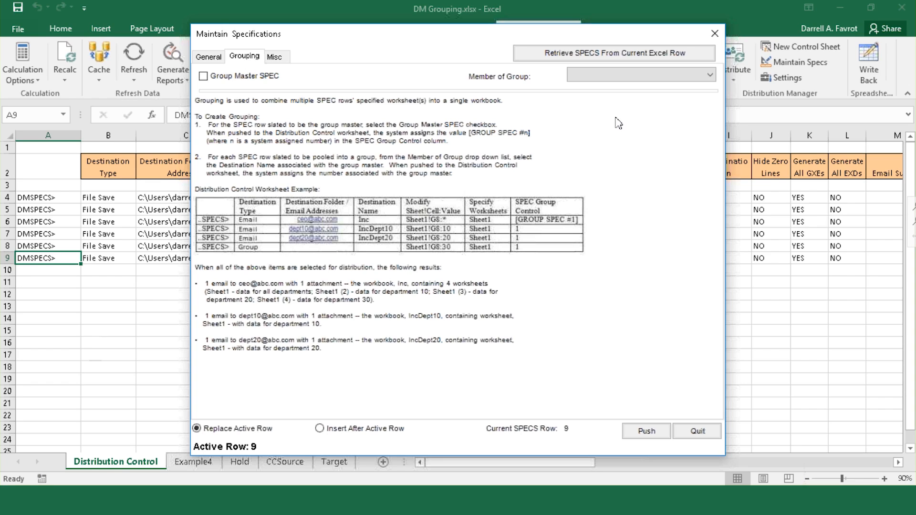
left_click(710, 75)
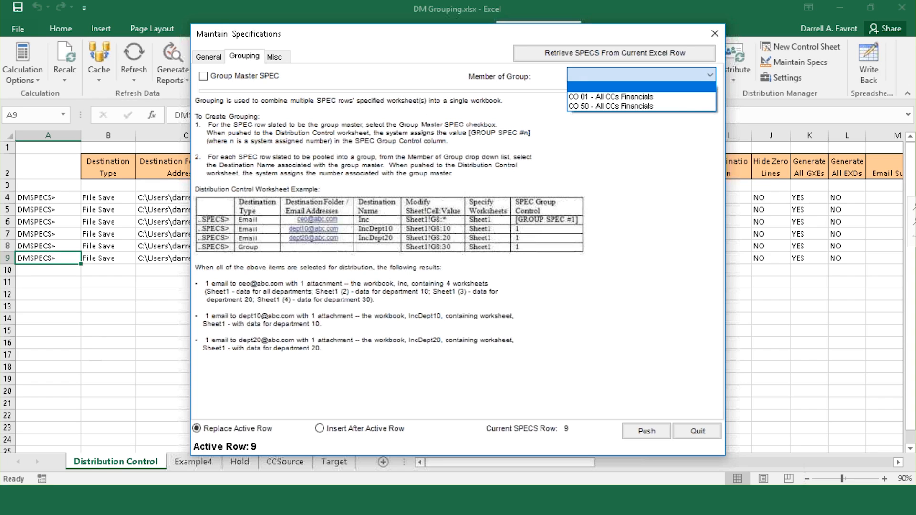
left_click(708, 107)
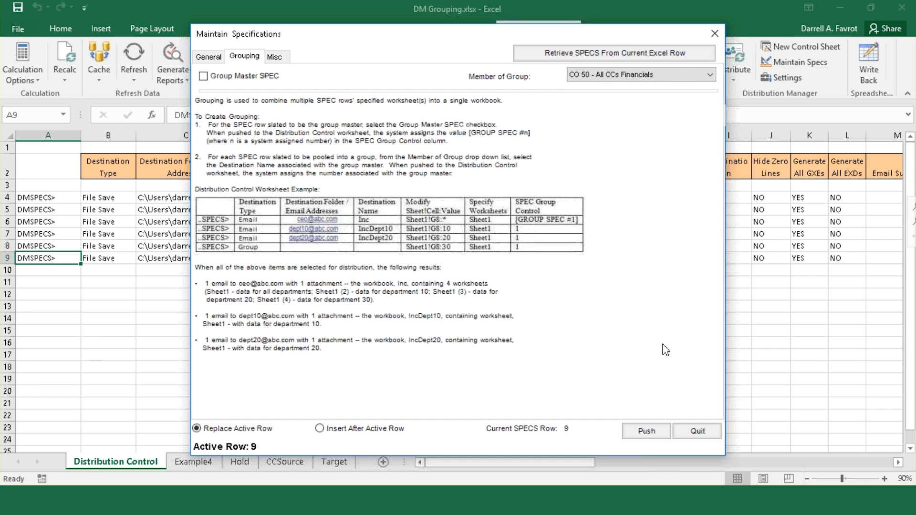
left_click(644, 431)
left_click(698, 431)
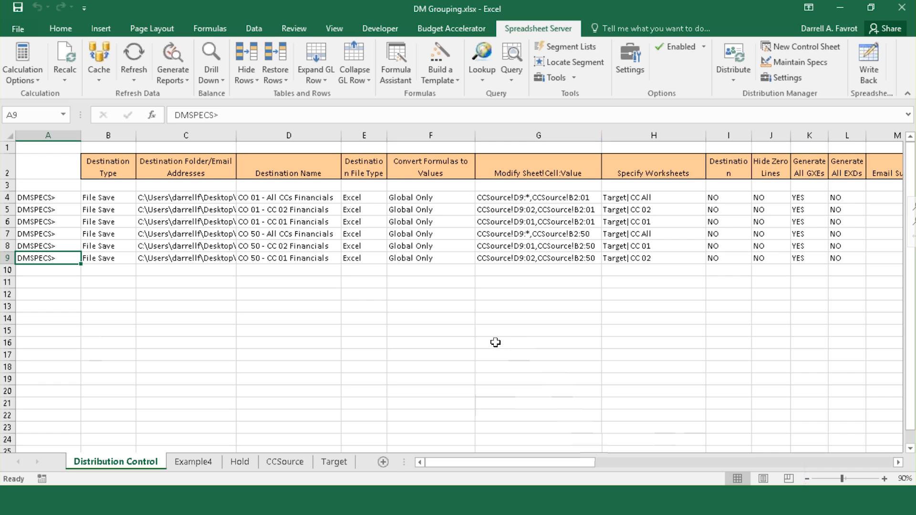
Step: Review the SPEC Group Control column T for the GROUP SPEC #1/#2 member numbers
left_click_drag(601, 463, 839, 450)
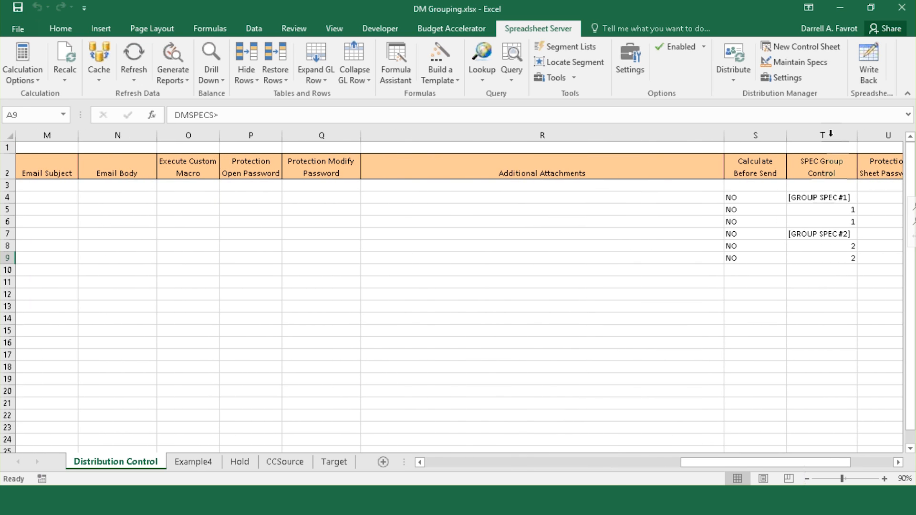
left_click(825, 135)
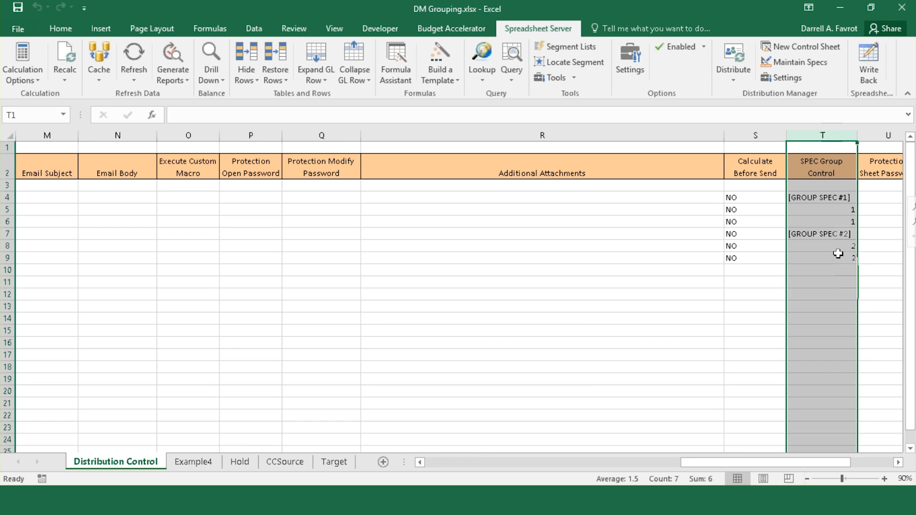
left_click_drag(827, 463, 522, 455)
left_click(109, 294)
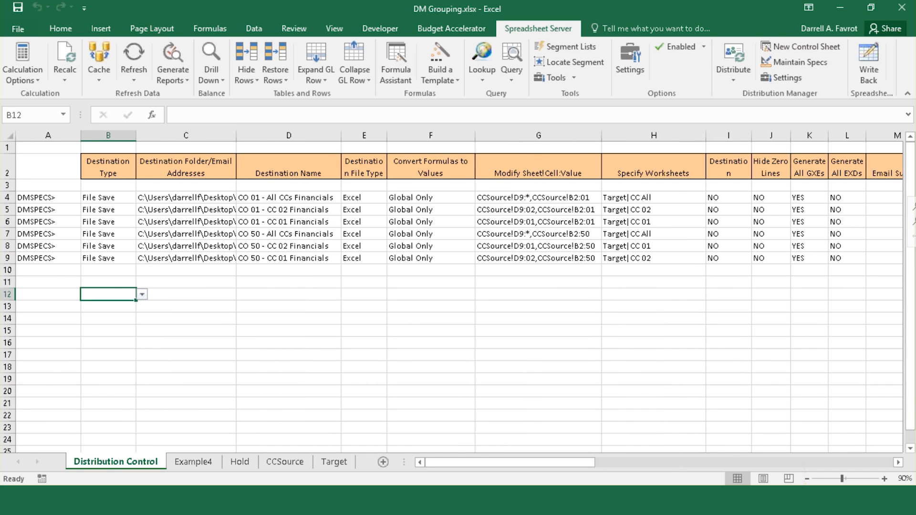
Step: Change the Destination Type in B8 and B9 from File Save to Group
left_click(126, 246)
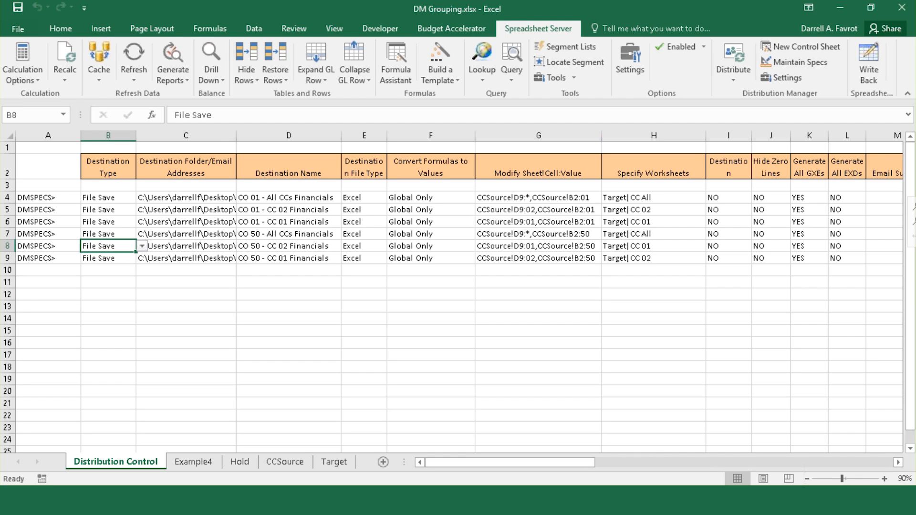
left_click(143, 246)
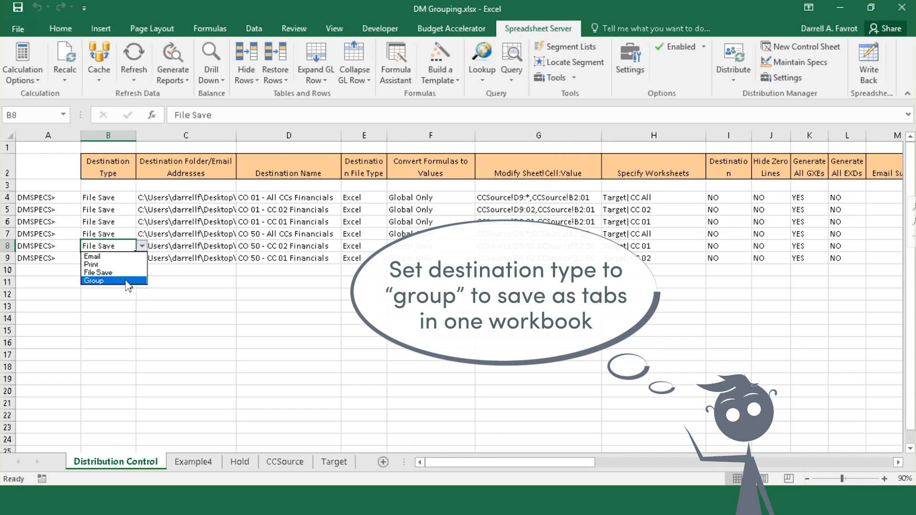
left_click(128, 281)
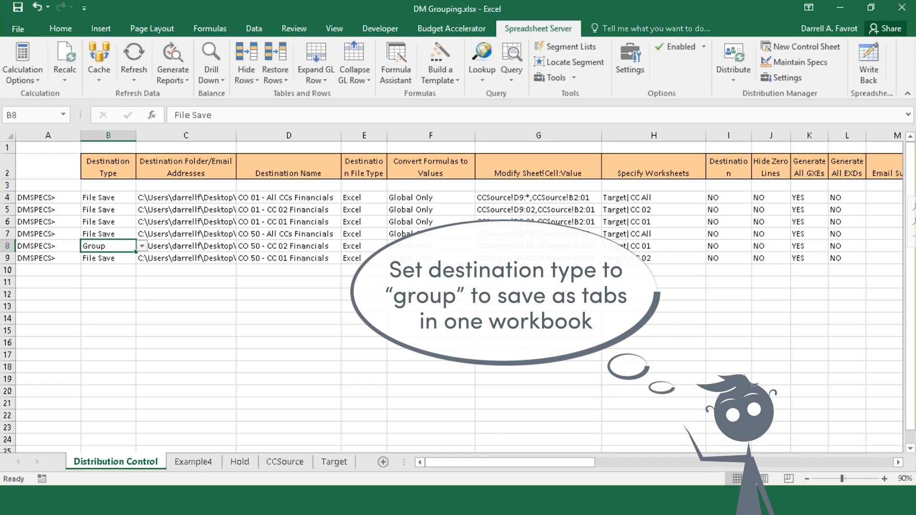
left_click(125, 260)
left_click(142, 258)
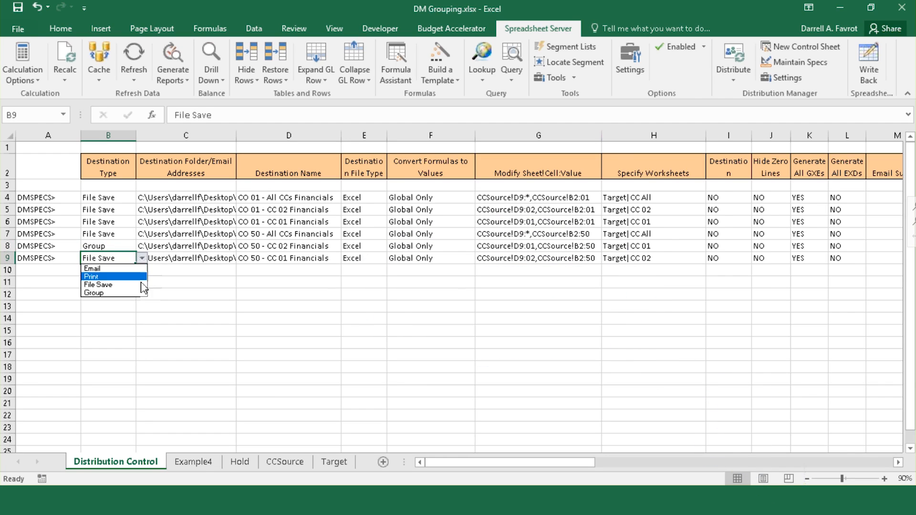
left_click(136, 293)
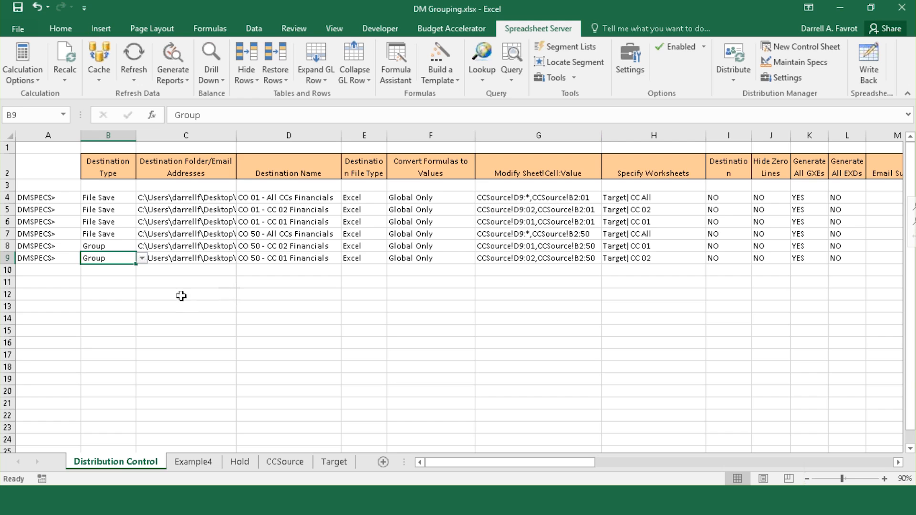
left_click(4, 233)
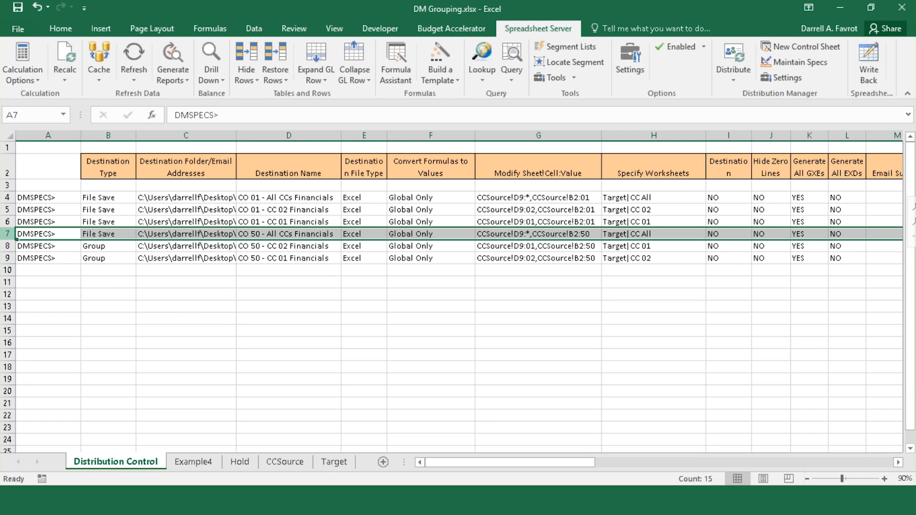
left_click(5, 246)
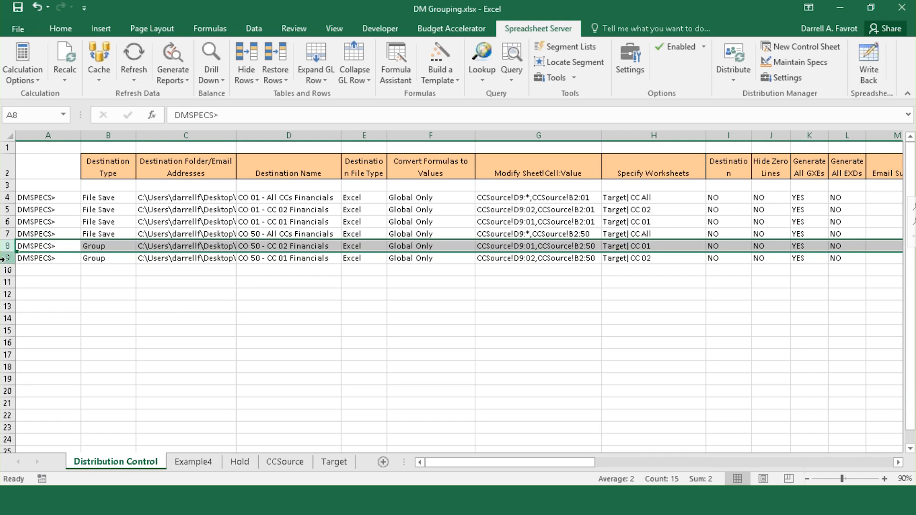
left_click(5, 259)
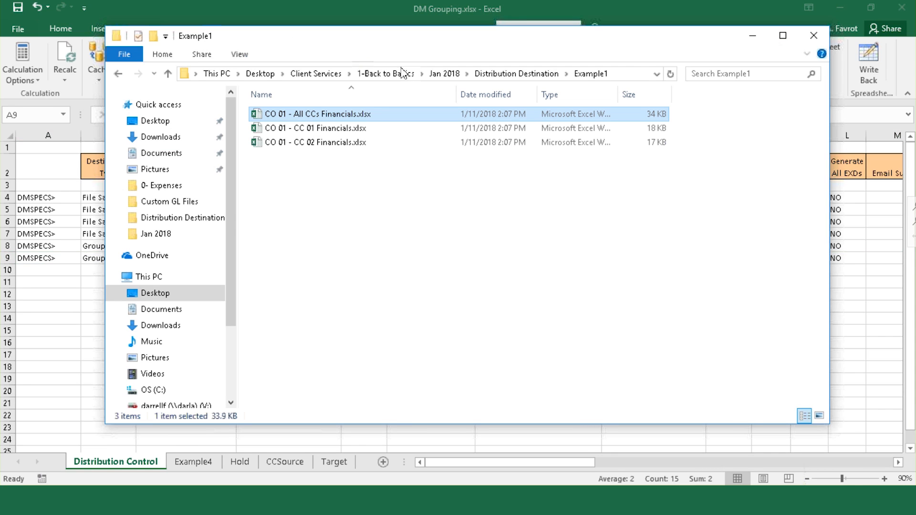
left_click(517, 74)
double_click(330, 128)
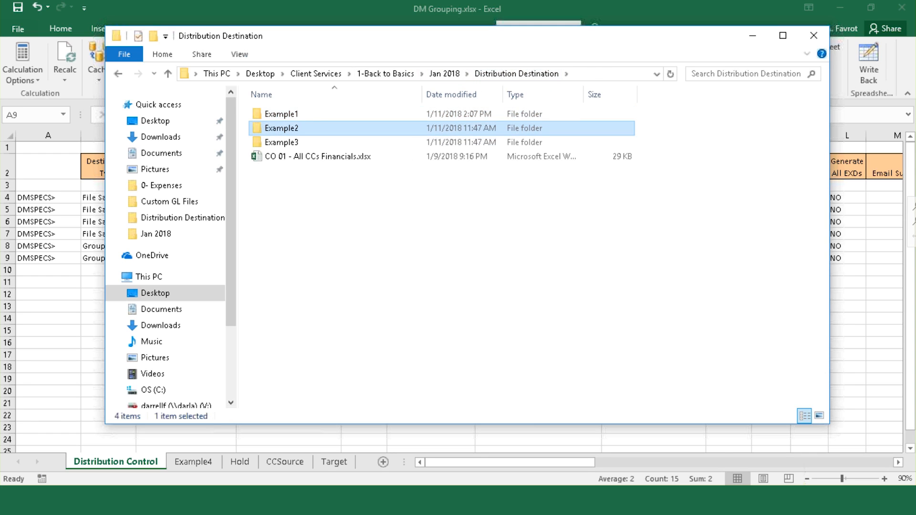
left_click(329, 117)
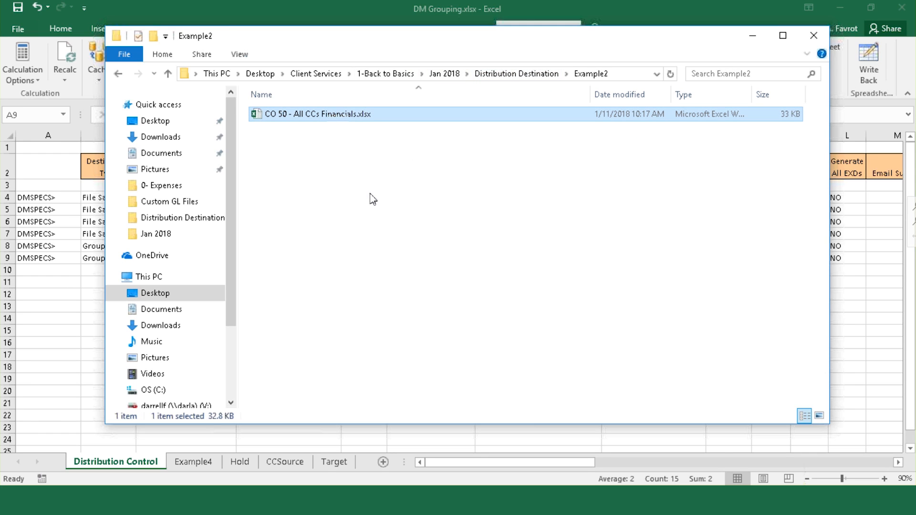
left_click(753, 36)
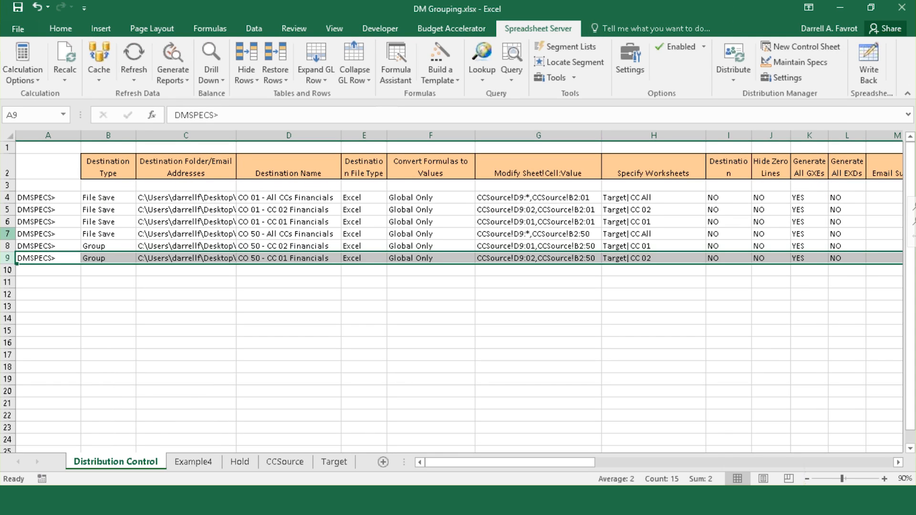
left_click(7, 233)
Step: Distribute only the selected CO 50 specs in rows 7–9 using Distribution Manager's Distribute Selected
left_click_drag(7, 233, 7, 257)
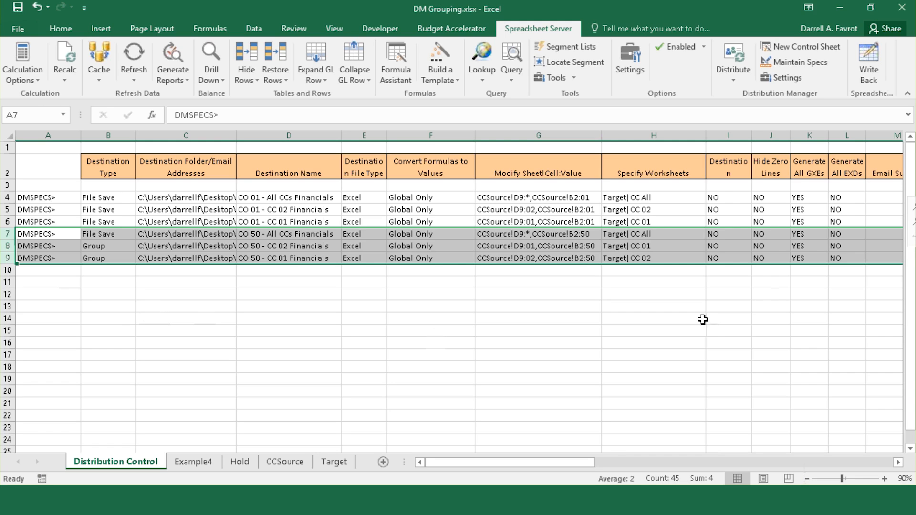
left_click(734, 71)
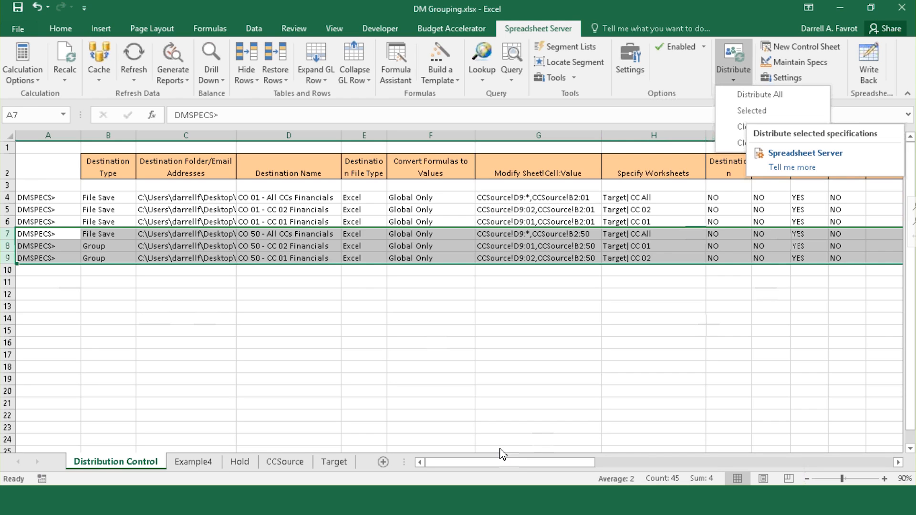
left_click(472, 381)
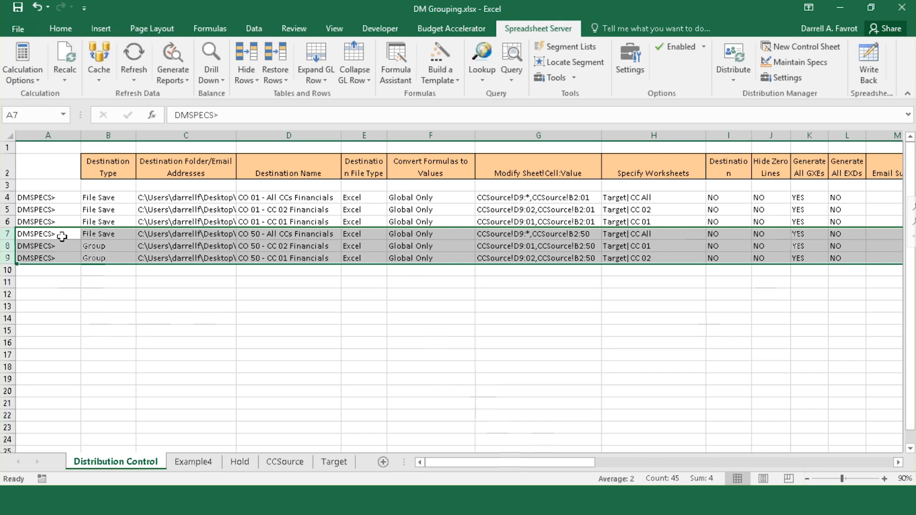
left_click_drag(44, 234, 46, 258)
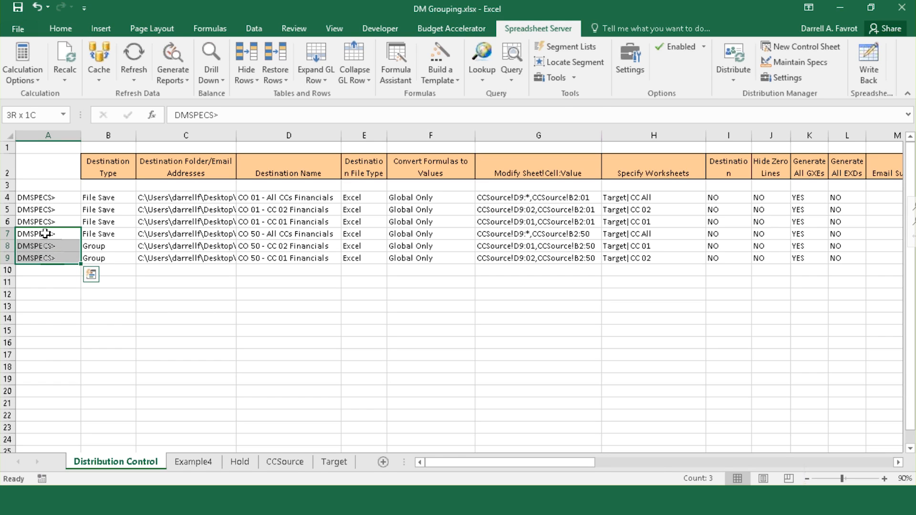
left_click_drag(178, 234, 179, 258)
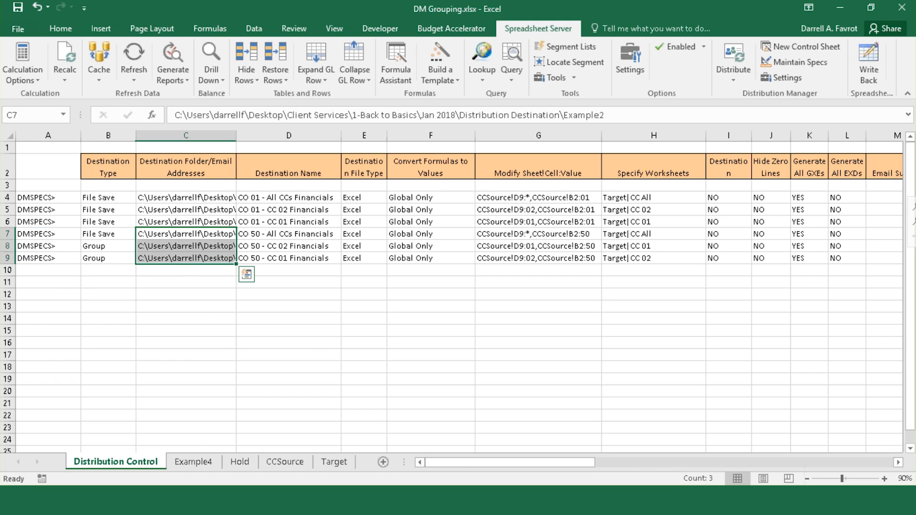
right_click(172, 251)
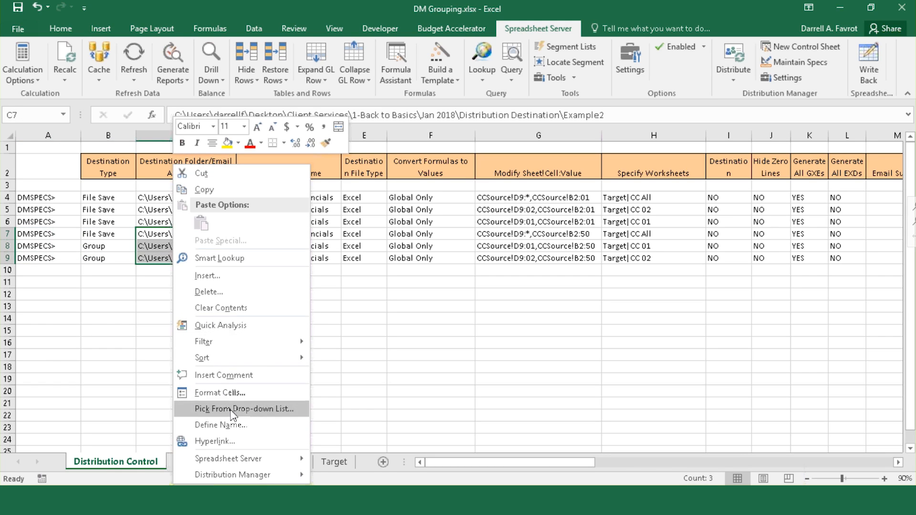
mouse_move(253, 475)
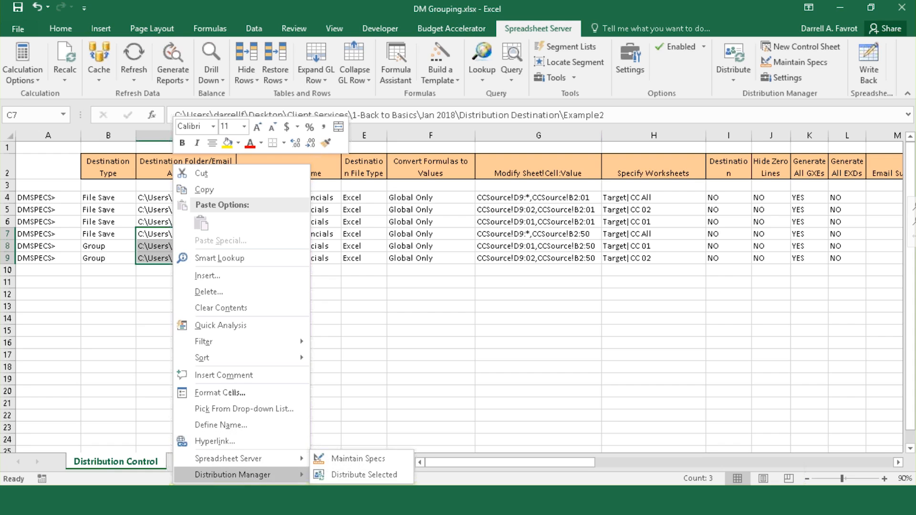
left_click(341, 476)
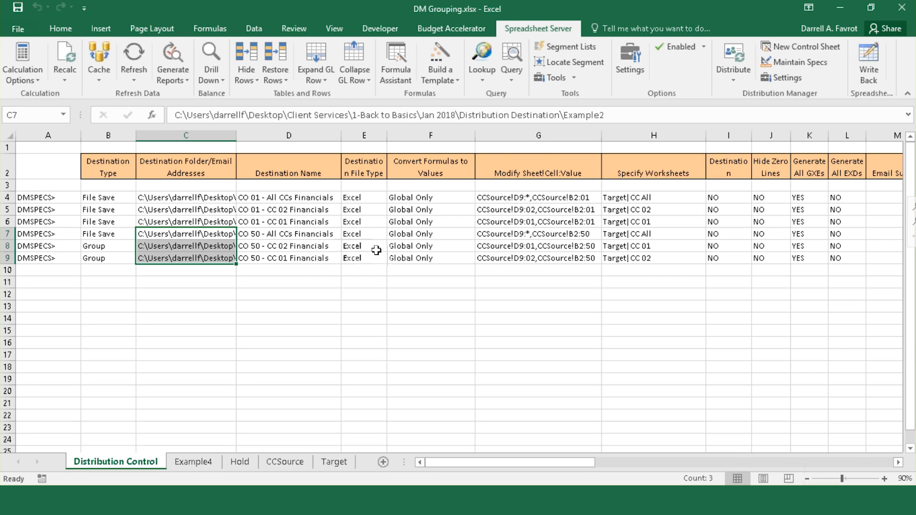
key("alt+Tab")
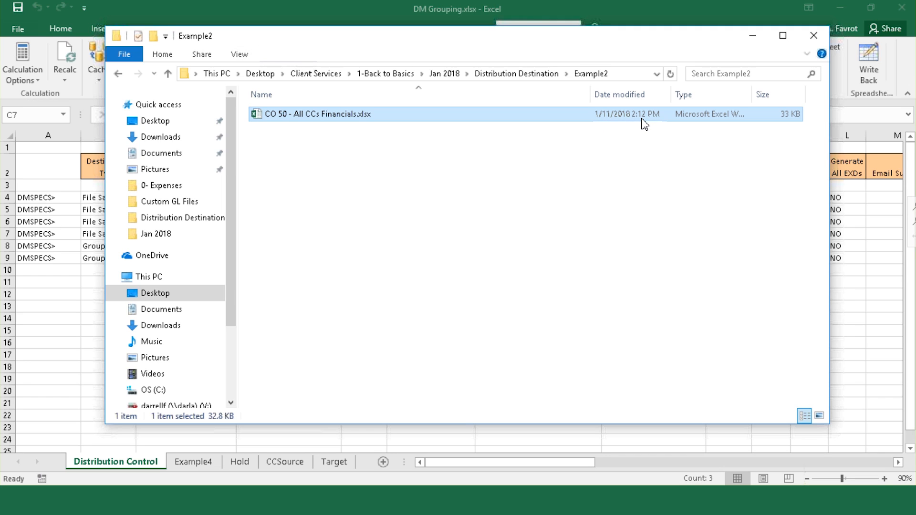
double_click(353, 119)
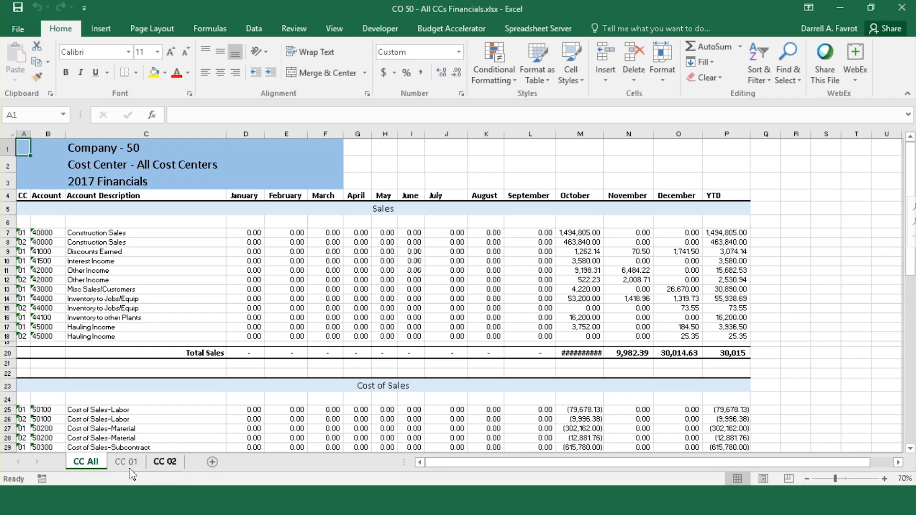
left_click(137, 308)
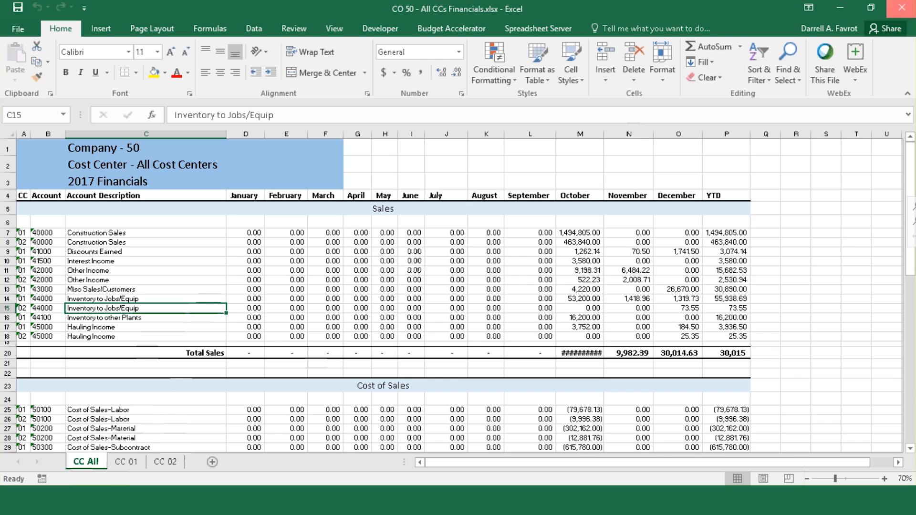
left_click(902, 7)
left_click(458, 264)
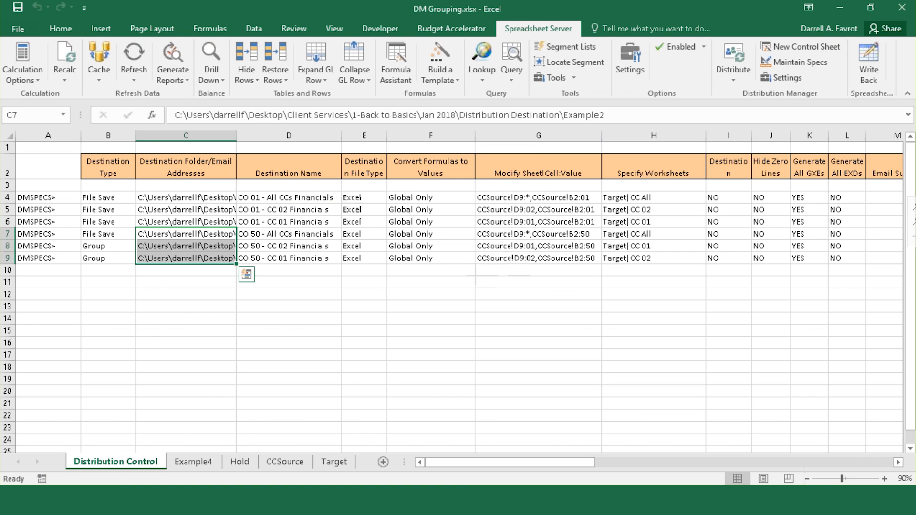
left_click(344, 500)
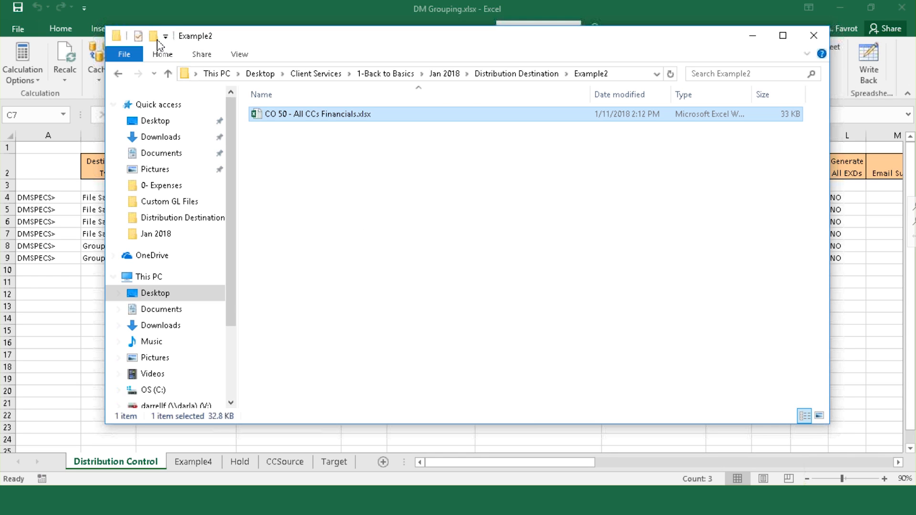
left_click(153, 8)
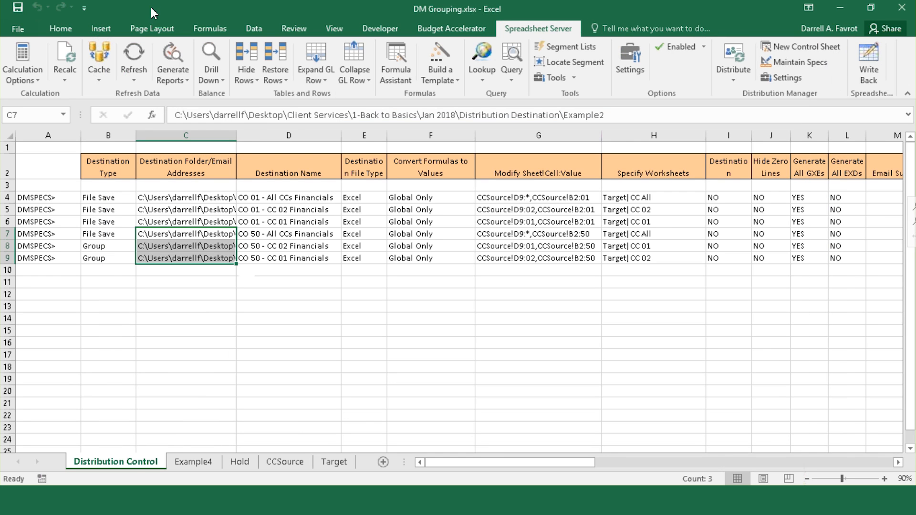
left_click(109, 135)
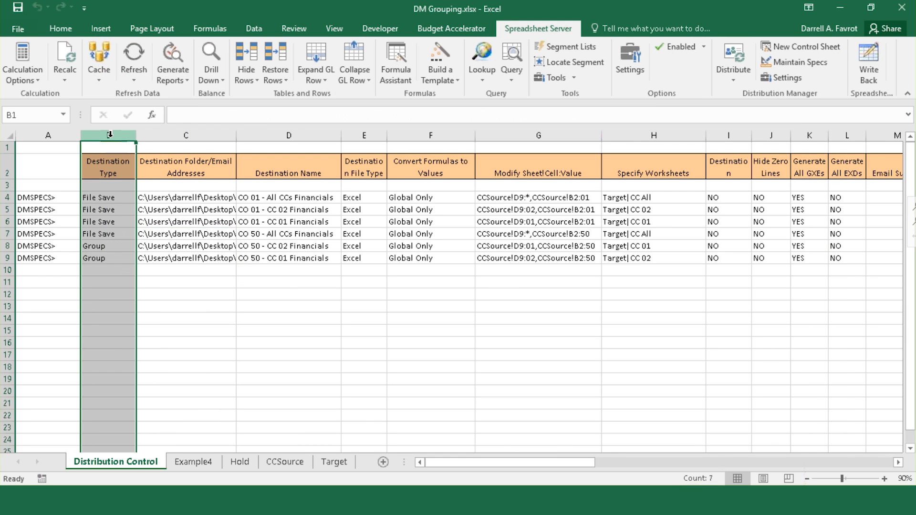
left_click(102, 234)
left_click(108, 246)
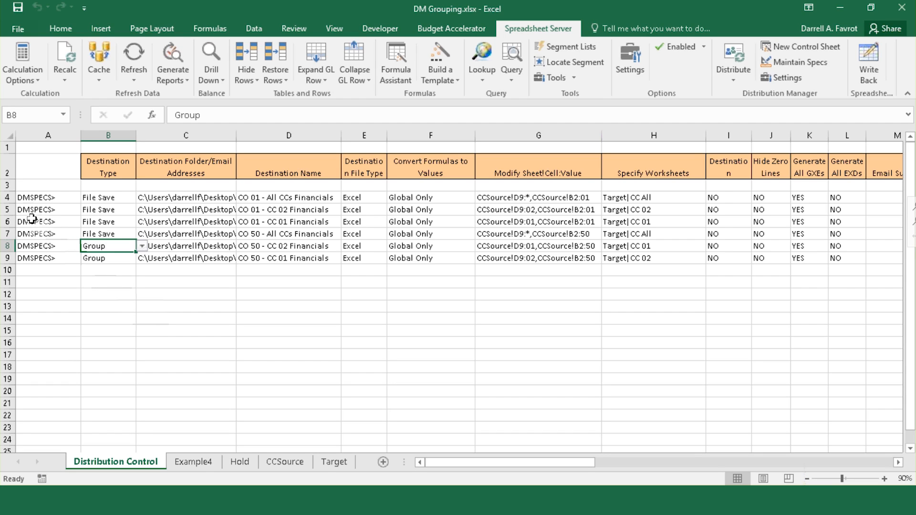
left_click_drag(45, 199, 43, 222)
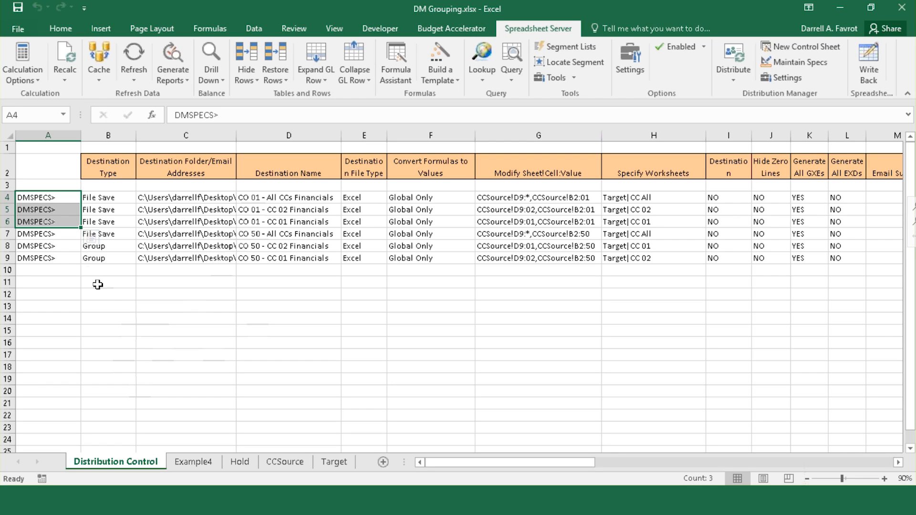
left_click_drag(47, 235, 48, 258)
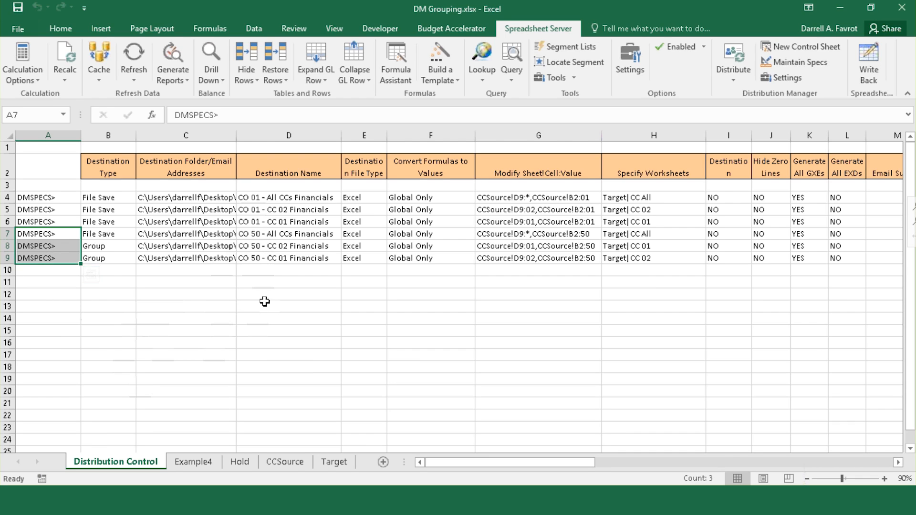
Step: Switch to the Hold sheet and select the four Example 3 CO 100 rows 15–18
left_click(264, 302)
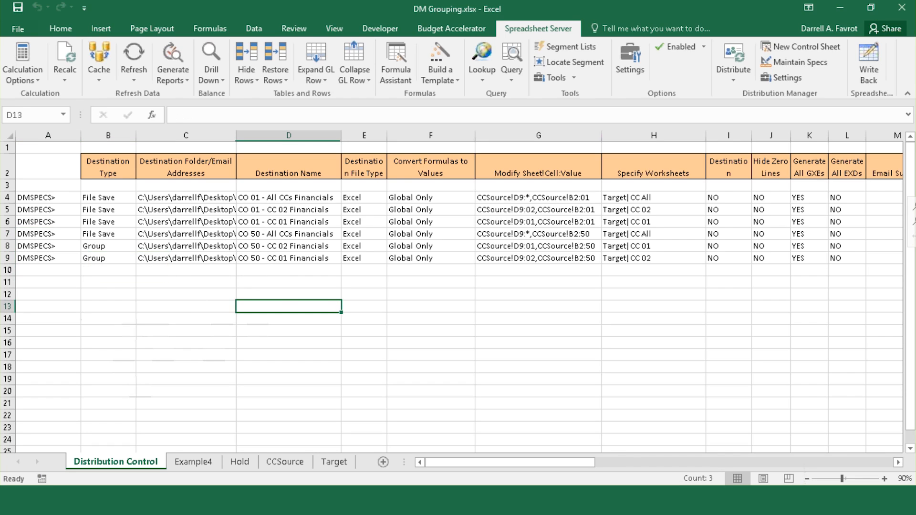
left_click(65, 270)
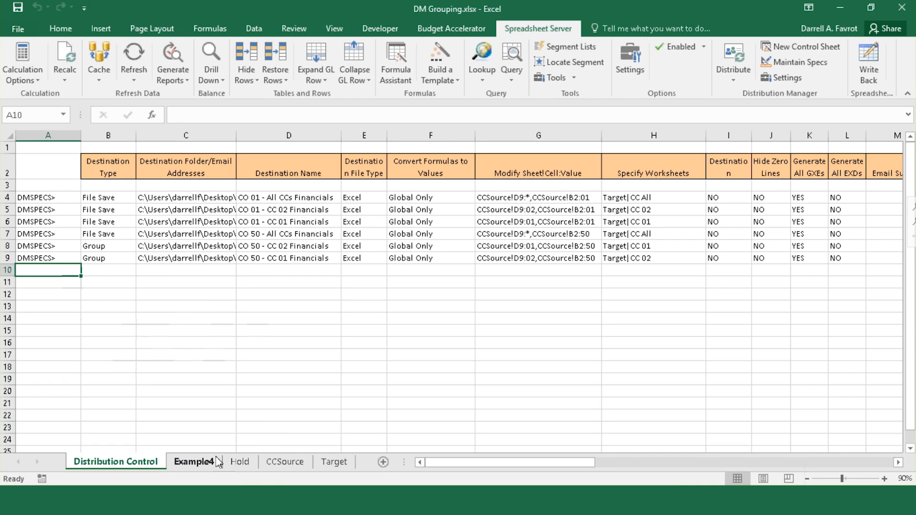
left_click(240, 462)
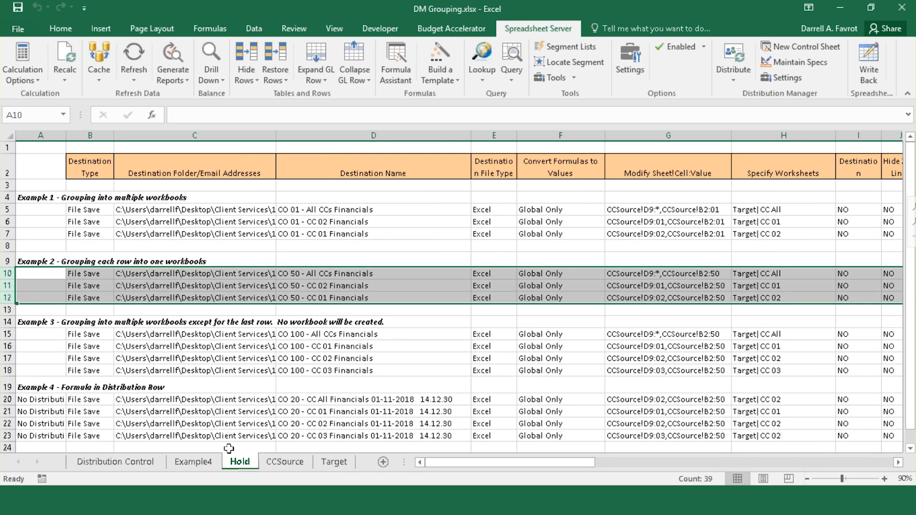
left_click(9, 335)
left_click_drag(8, 338, 9, 371)
Step: Copy Hold rows 15–18 and paste them into Distribution Control starting at A10
right_click(98, 363)
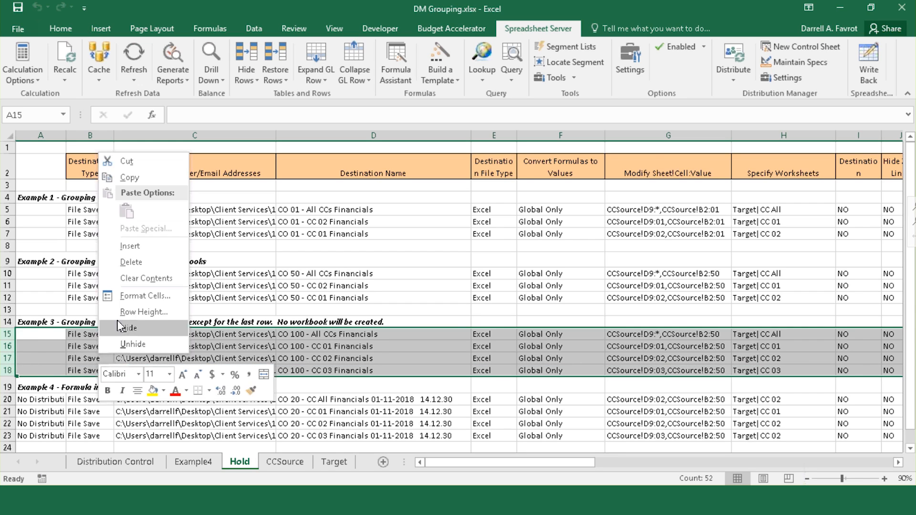
left_click(128, 178)
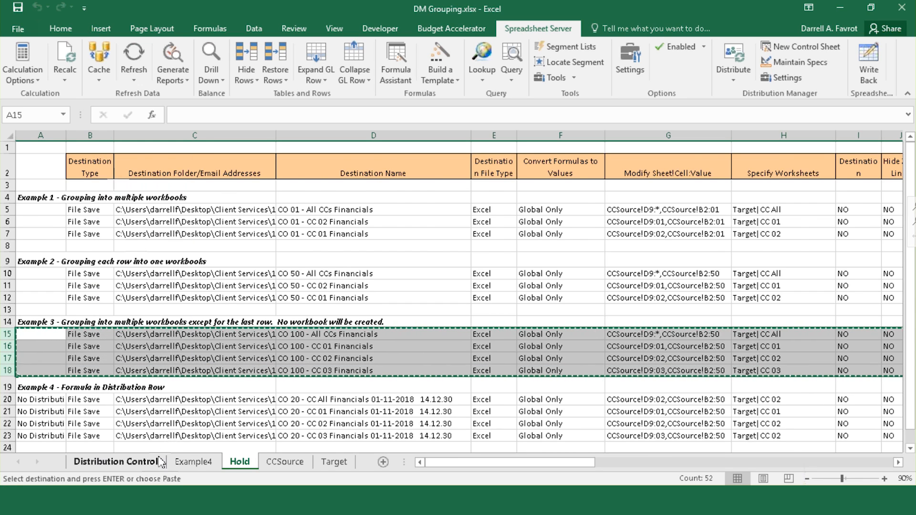
left_click(115, 462)
right_click(44, 271)
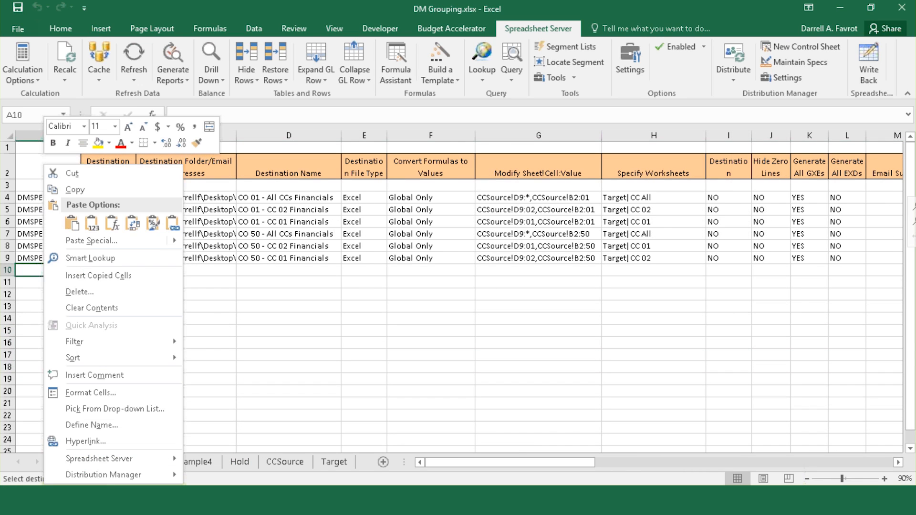
left_click(67, 221)
Step: Fill the DMSPECS> flag from A9 down through A13, then select the All CCs Financials row
left_click(74, 259)
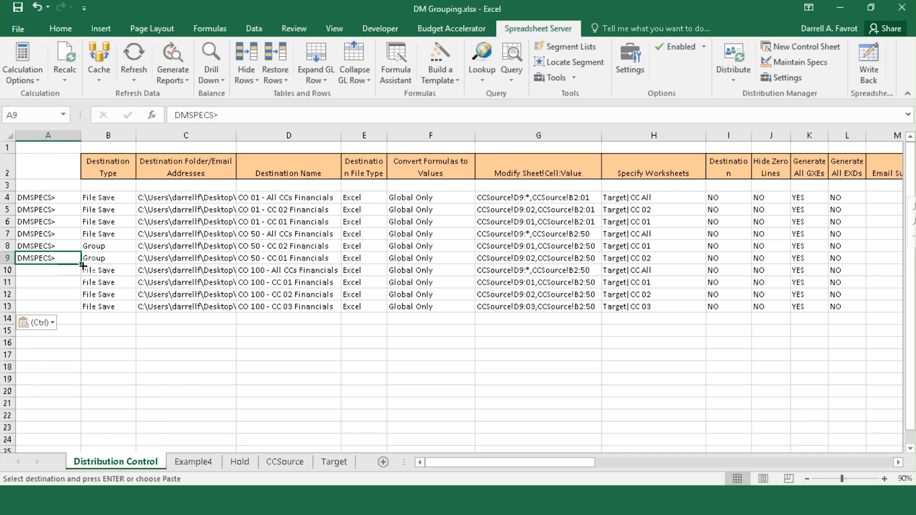
left_click_drag(80, 263, 80, 310)
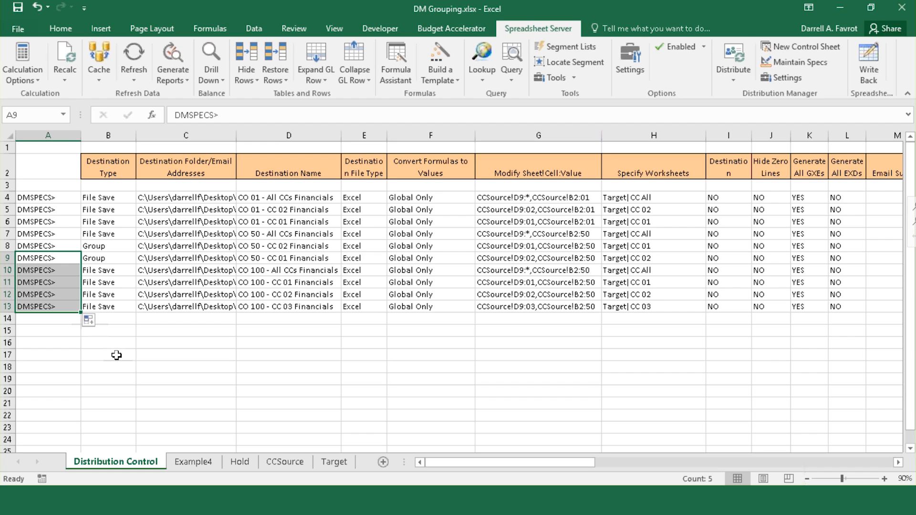
left_click(116, 354)
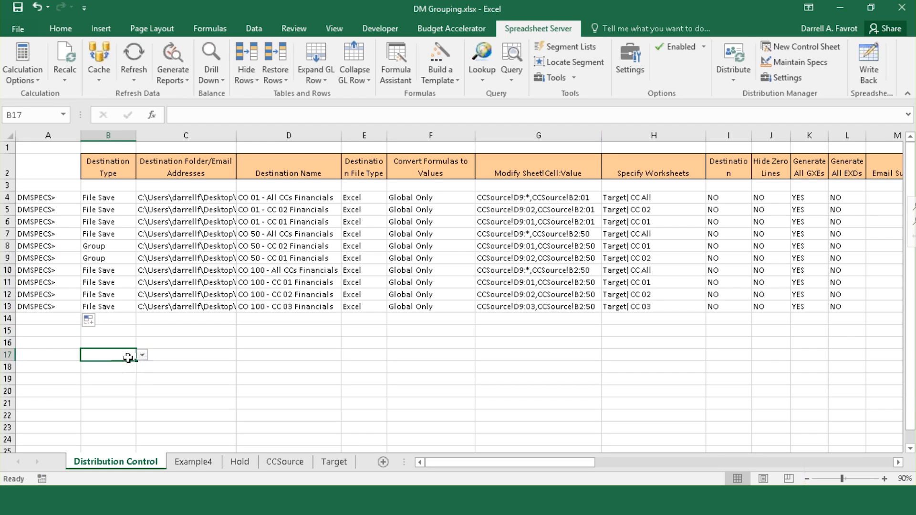
left_click(6, 270)
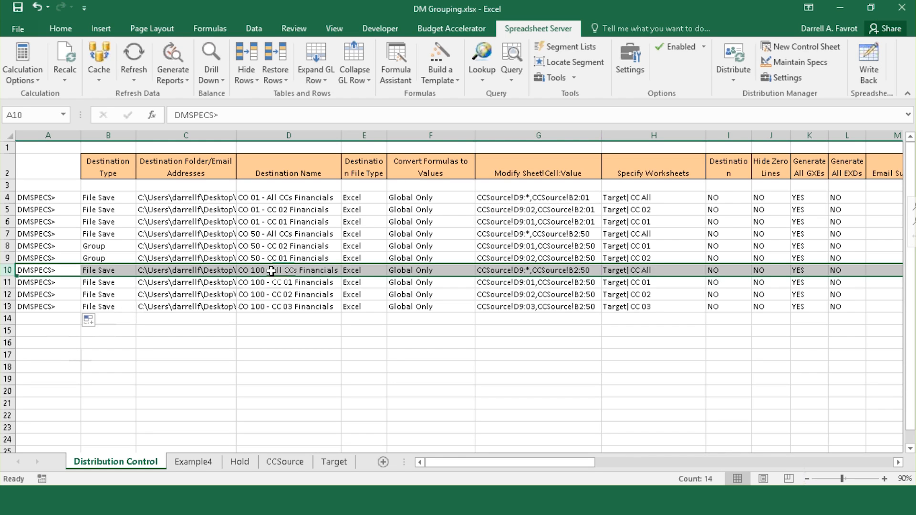
Step: In Maintain Specs, make row 10 (CO 100 - All CCs Financials) a Group Master SPEC and push it
left_click(828, 63)
left_click(244, 56)
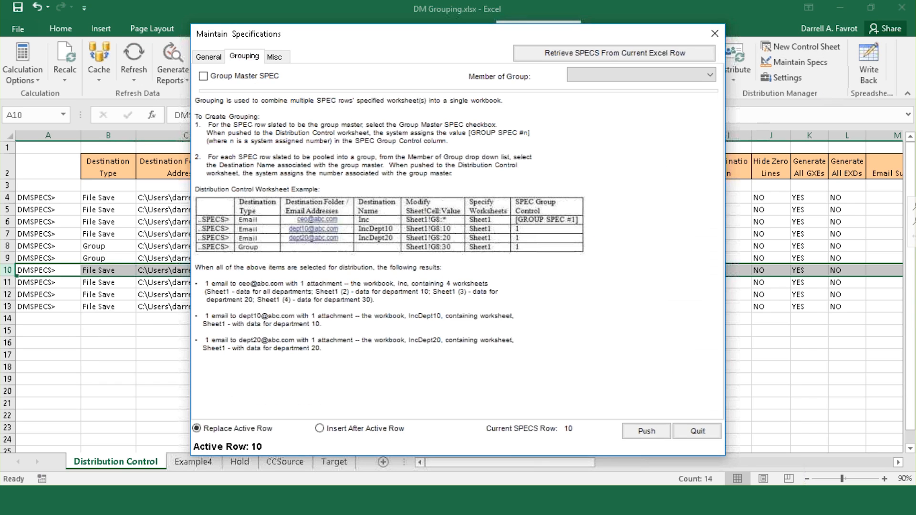
left_click(203, 75)
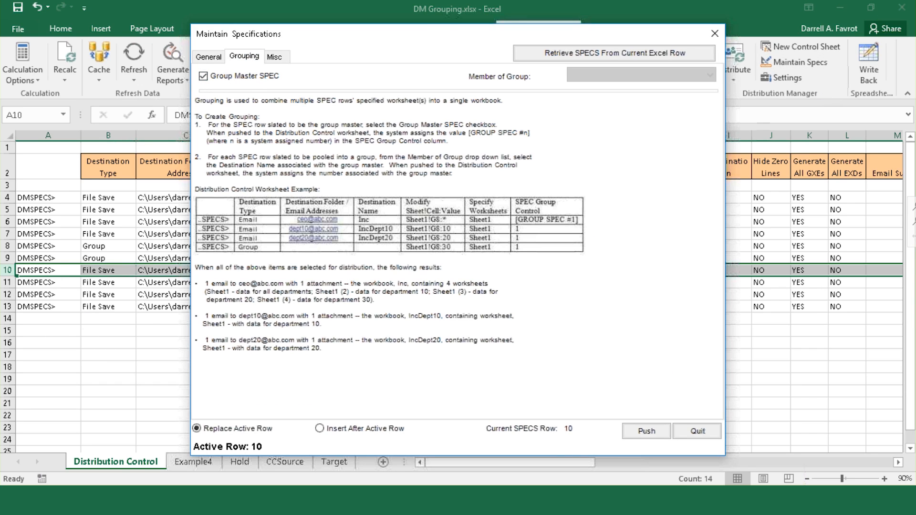
left_click(647, 432)
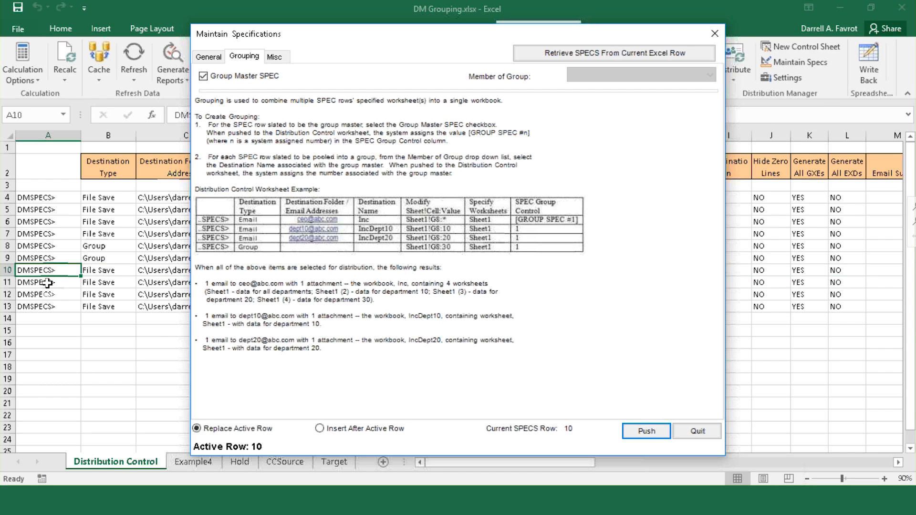
Step: Make rows 11 and 12 (CC 01, CC 02) members of the CO 100 - All CCs Financials group
left_click(47, 282)
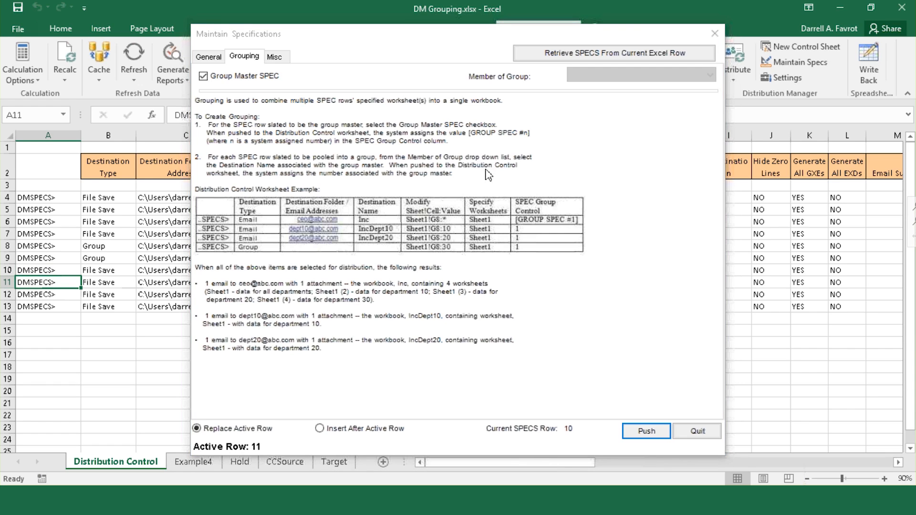
left_click(553, 56)
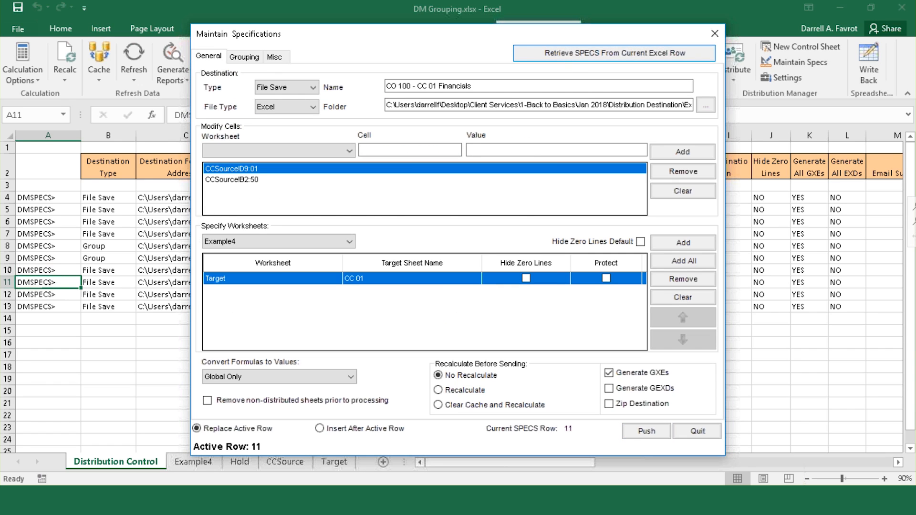
left_click(245, 57)
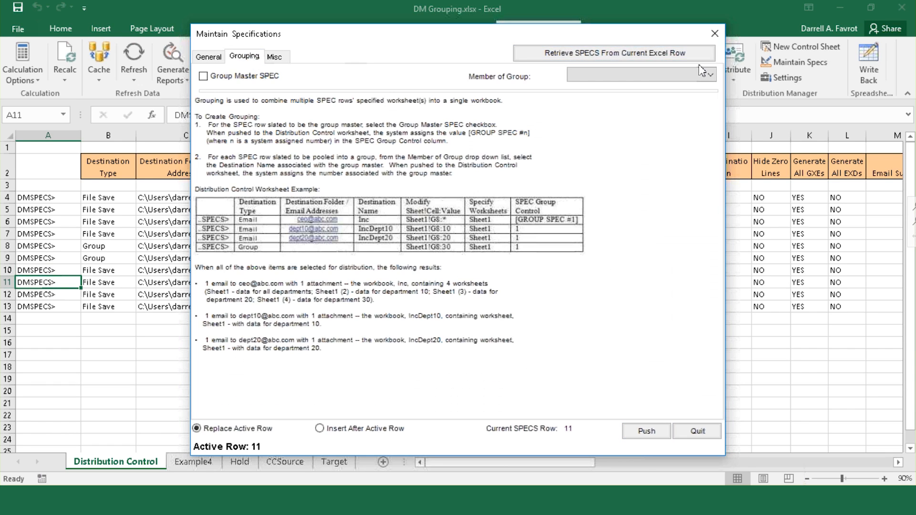
left_click(705, 74)
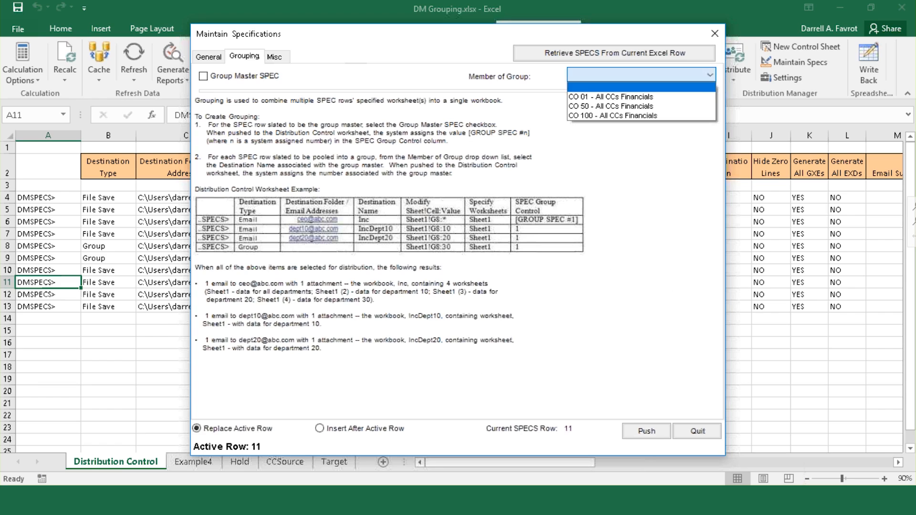
left_click(706, 116)
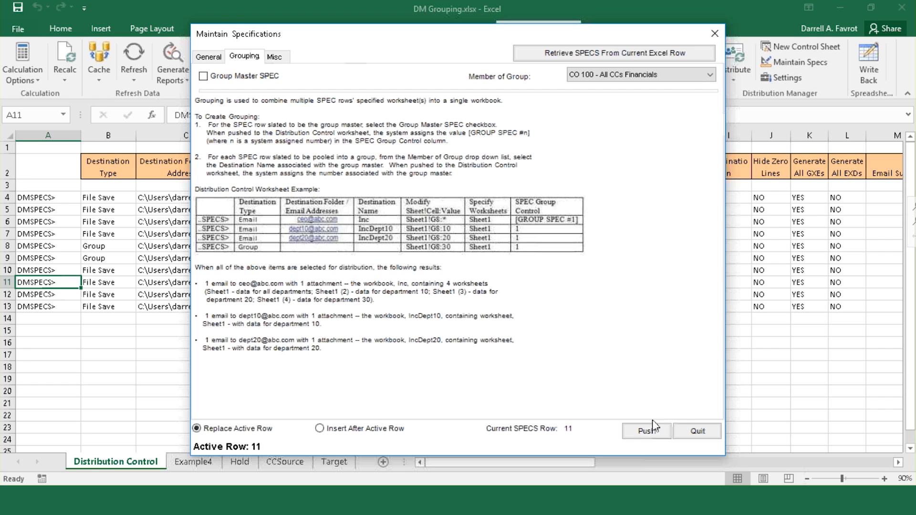
left_click(653, 432)
left_click(50, 298)
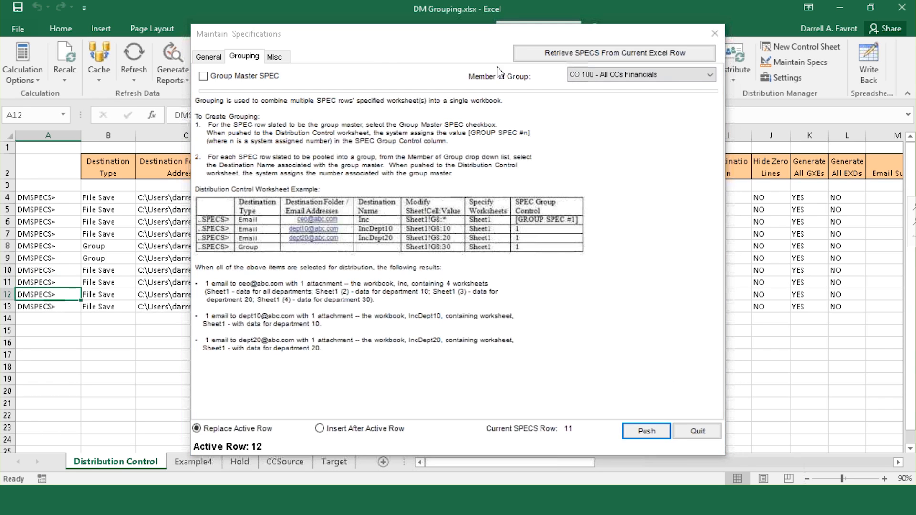
left_click(596, 53)
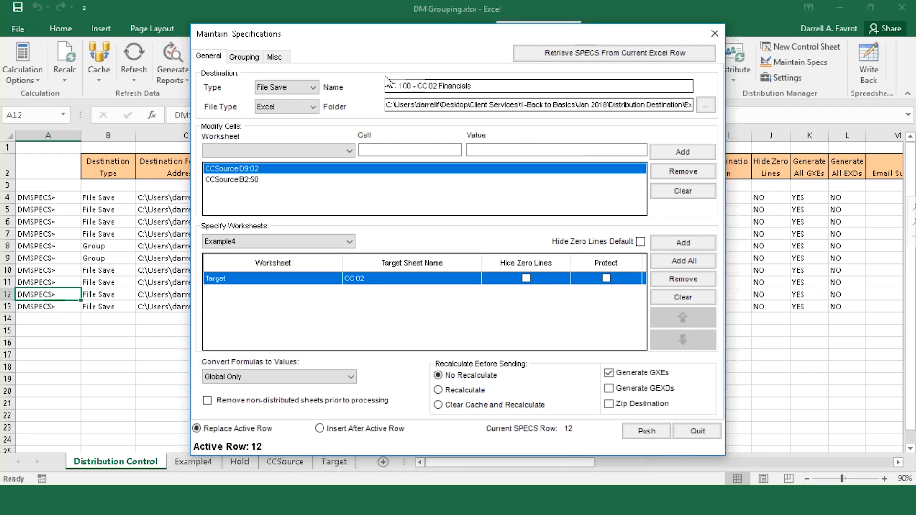
left_click(244, 57)
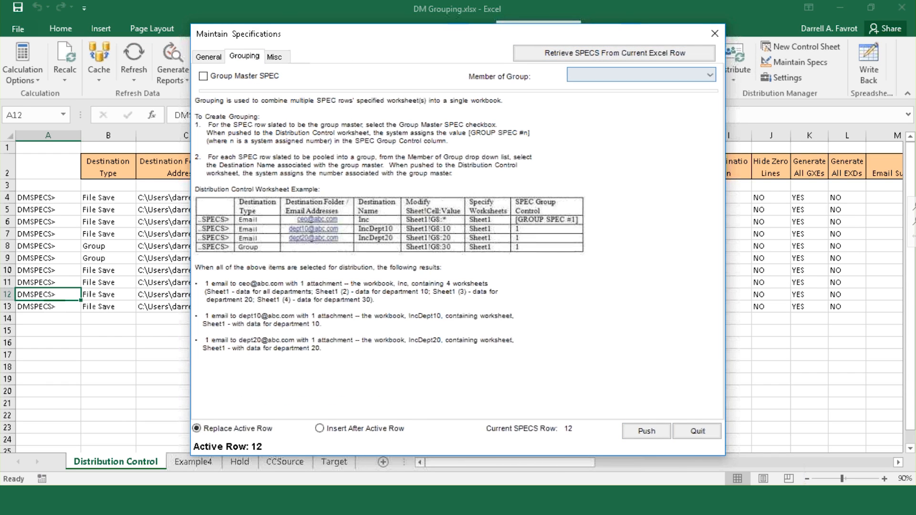
left_click(710, 75)
left_click(698, 113)
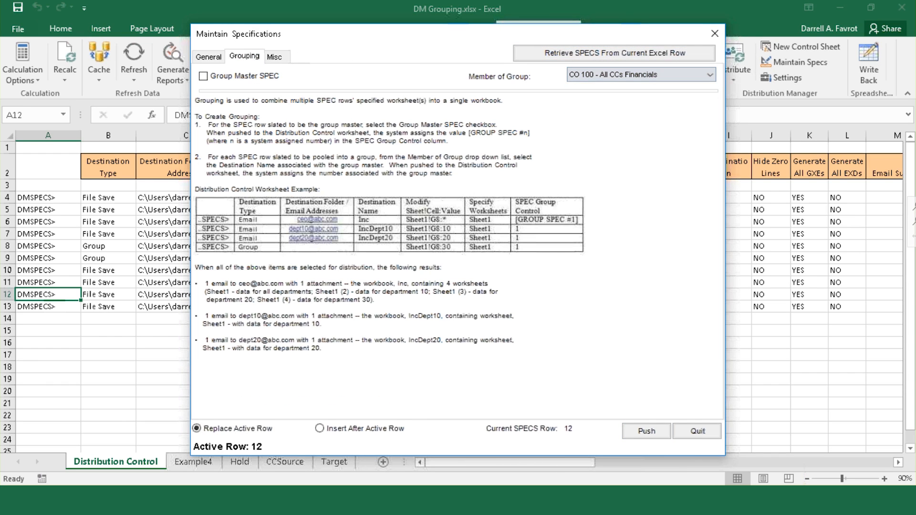
left_click(646, 432)
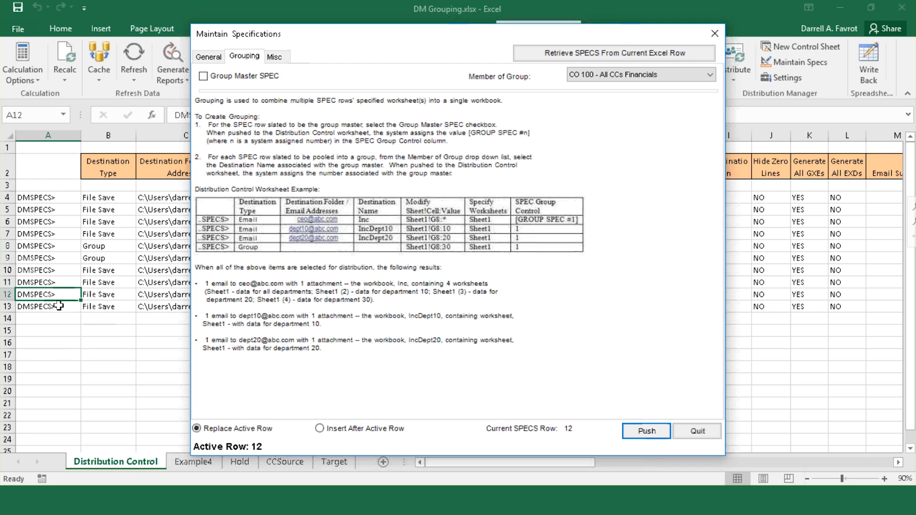
Step: Add row 13 (CC 03) to the All CCs Financials group and close the spec editor
left_click(610, 53)
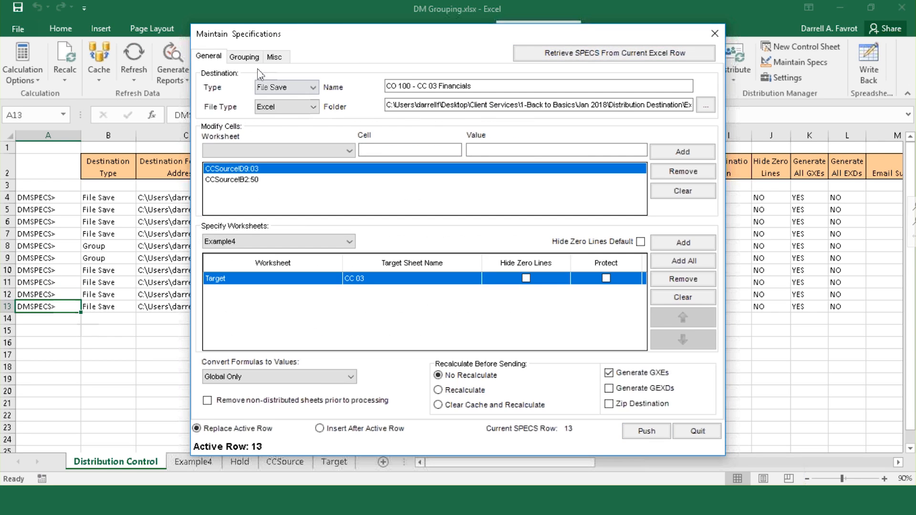
left_click(244, 57)
left_click(685, 75)
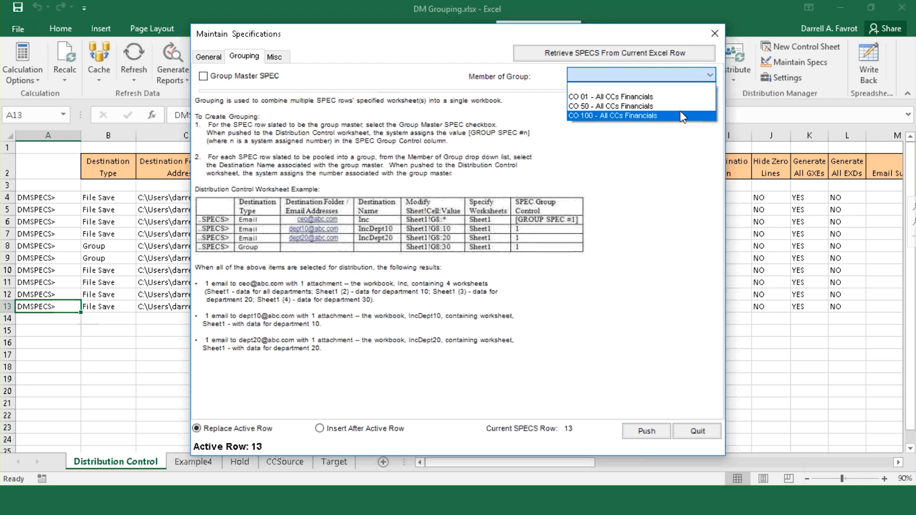
left_click(682, 116)
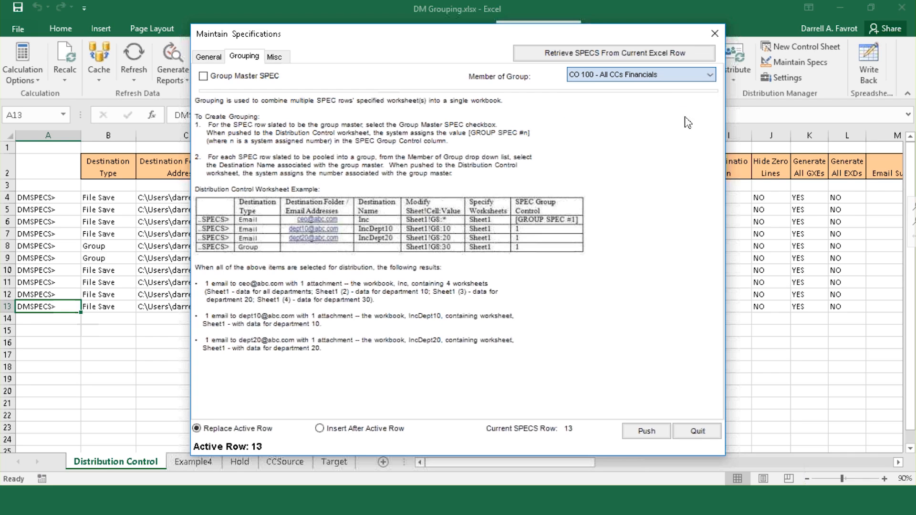
left_click(645, 432)
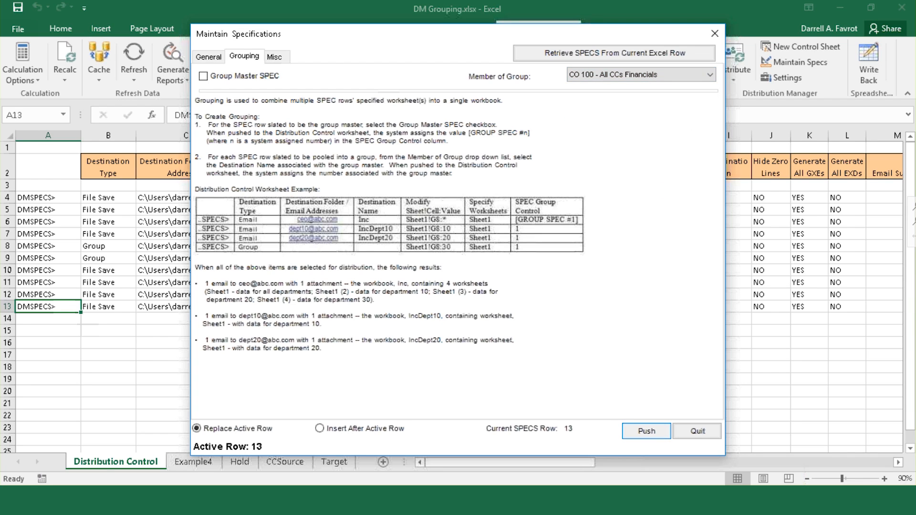
left_click(697, 431)
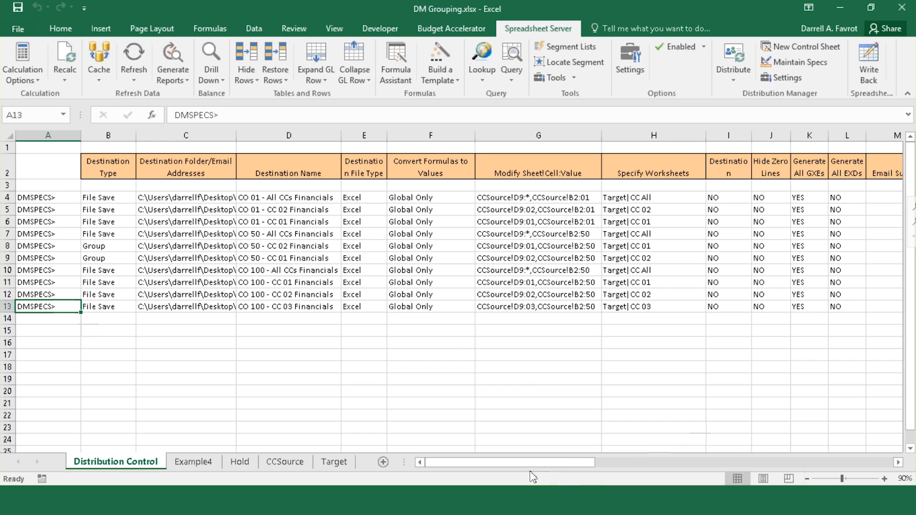
Step: Check the SPEC Group Control values for rows 10–13, then scroll back to columns A–M
left_click(575, 415)
left_click_drag(579, 462, 866, 462)
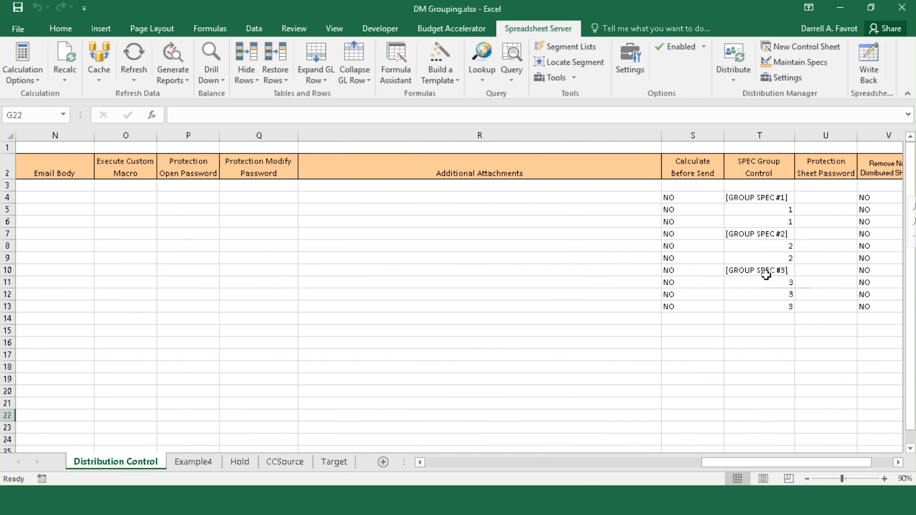
left_click(761, 270)
left_click_drag(759, 282, 760, 307)
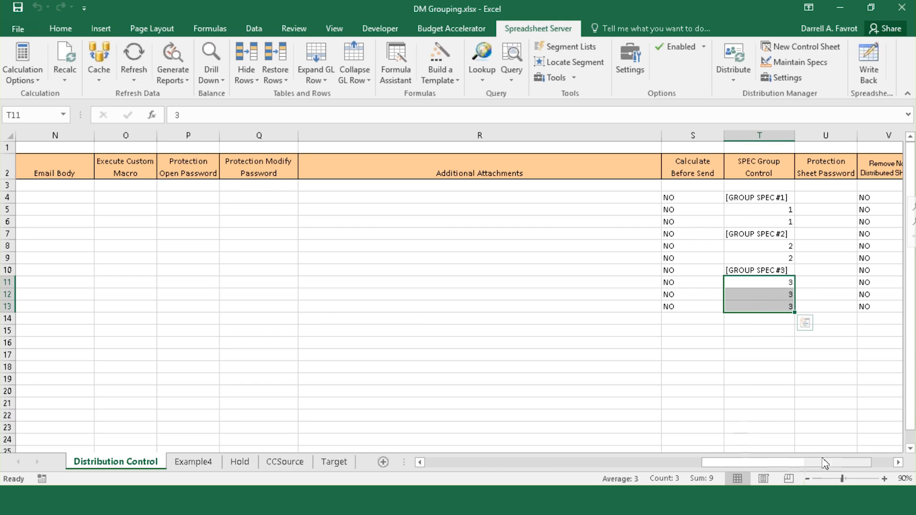
left_click_drag(831, 468, 509, 472)
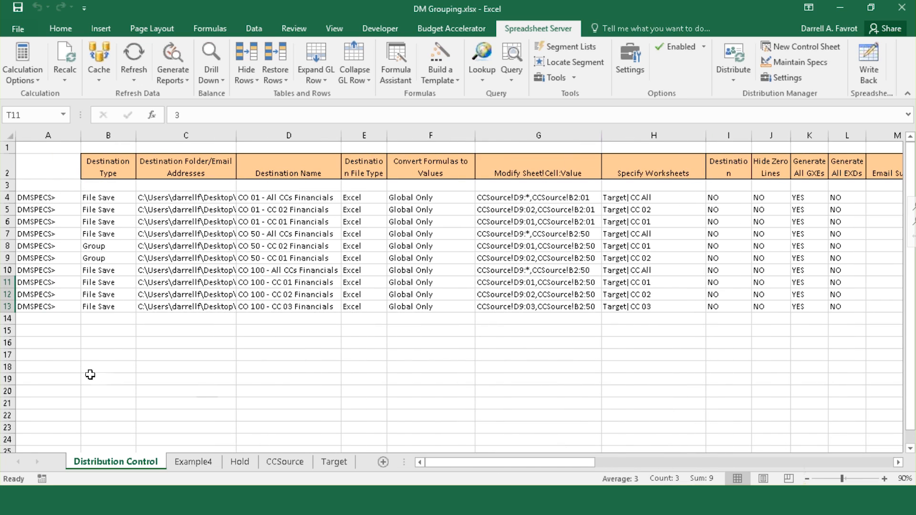
Step: Change the Destination Type of rows 11 and 13 (CC 01, CC 03) to Group
left_click(128, 282)
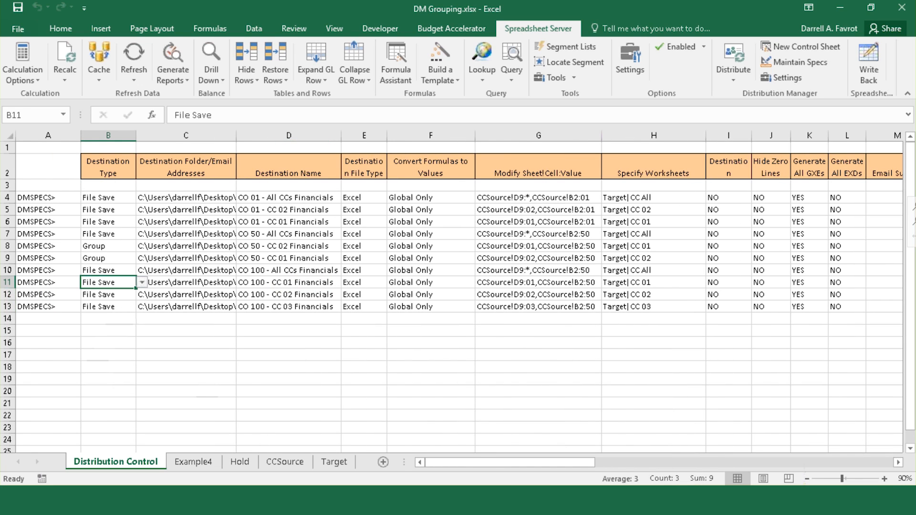
left_click(141, 282)
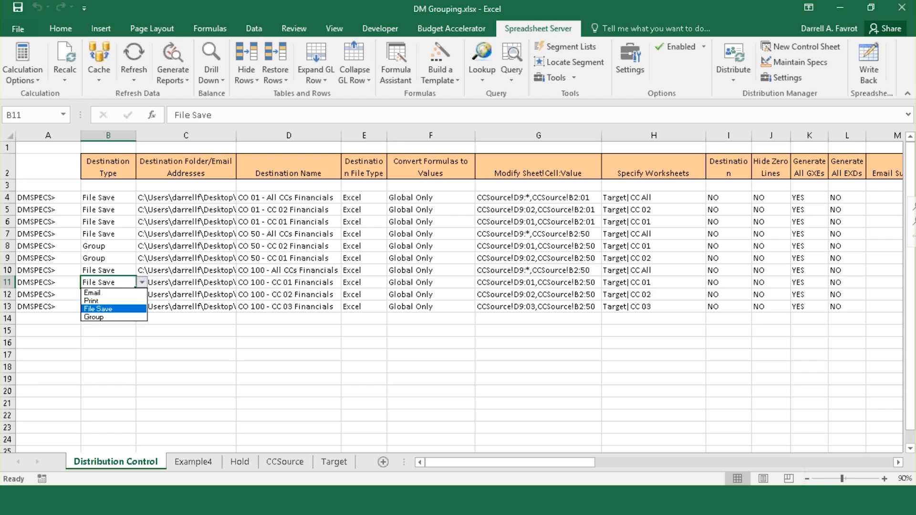
left_click(130, 319)
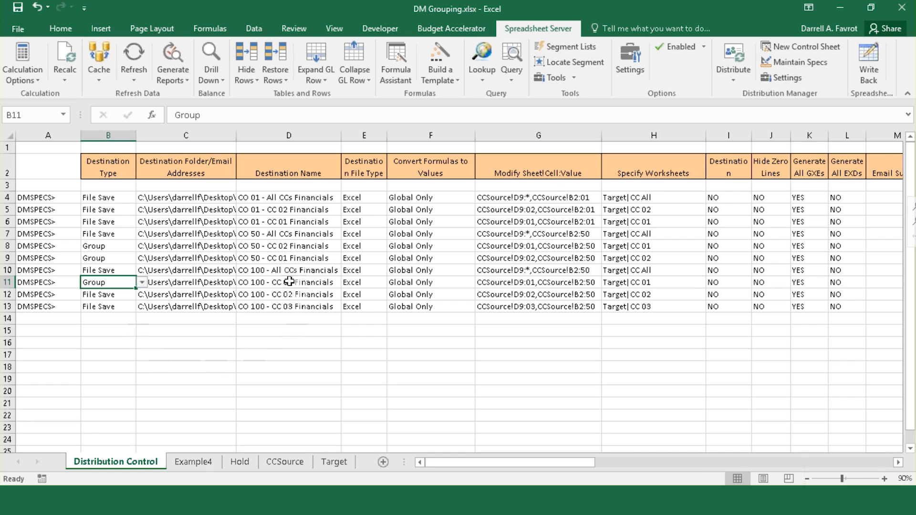
left_click(125, 308)
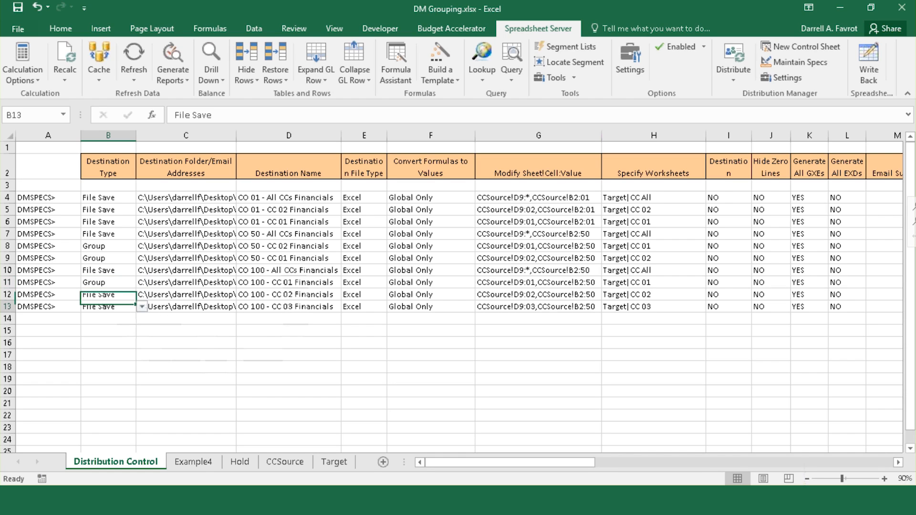
left_click(142, 307)
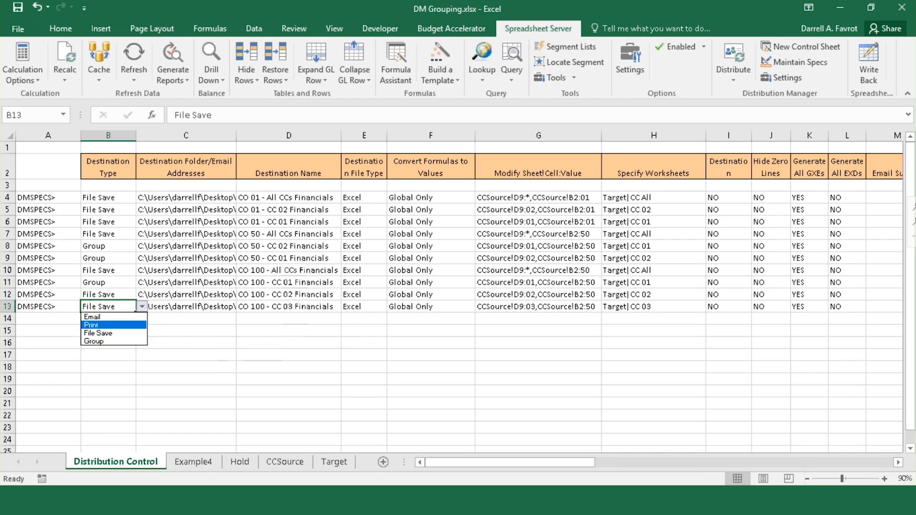
left_click(130, 341)
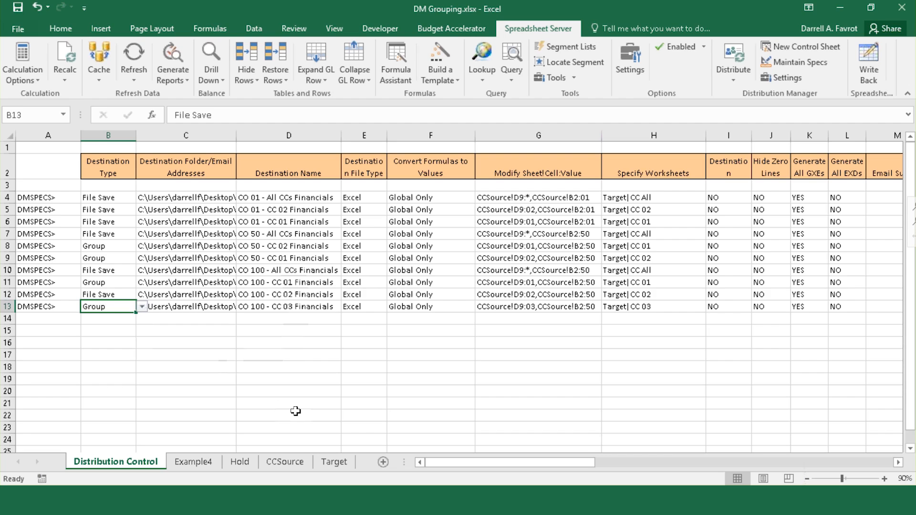
Step: Select the four CO 100 flags in A10:A13
left_click(8, 294)
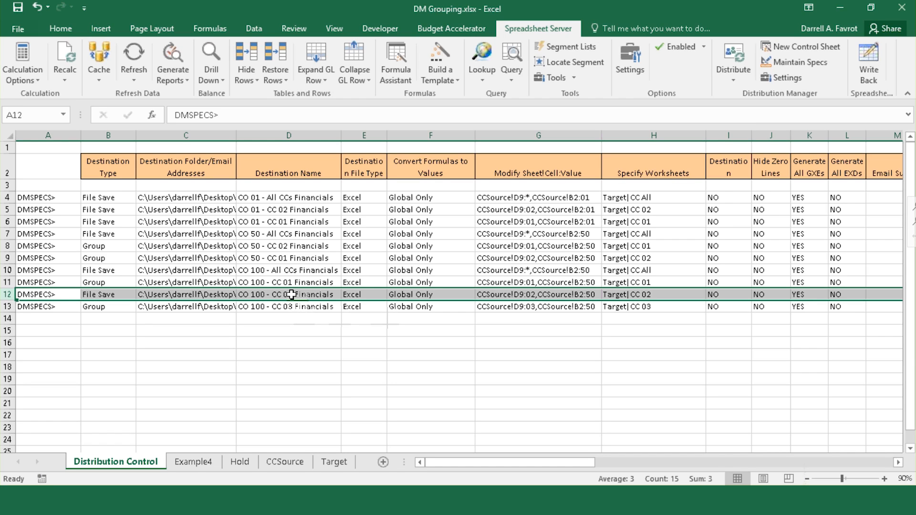
left_click(34, 272)
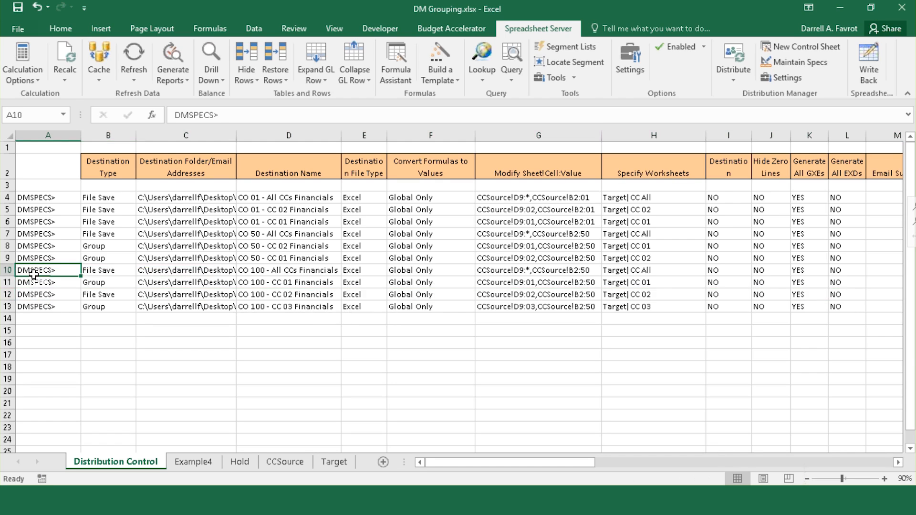
left_click_drag(34, 272, 34, 308)
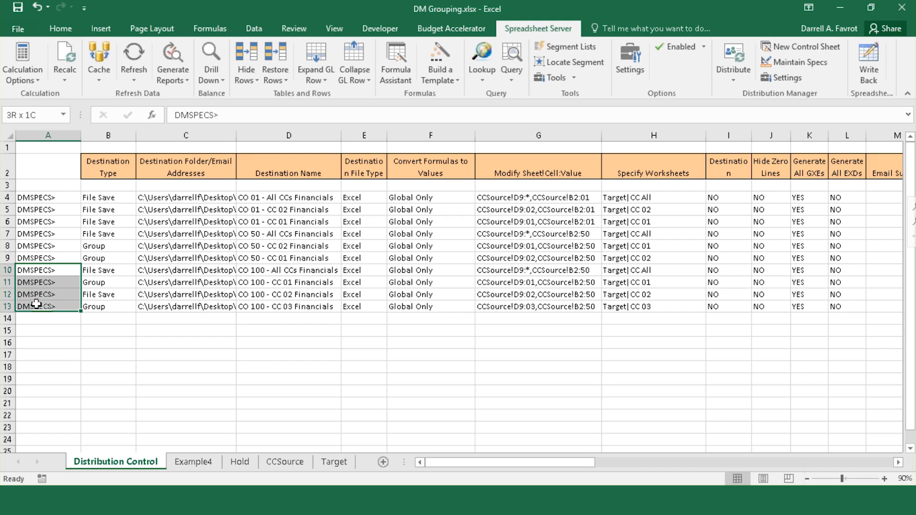
Step: Run Distribute > Selected on the four CO 100 specs in rows 10–13
left_click(722, 79)
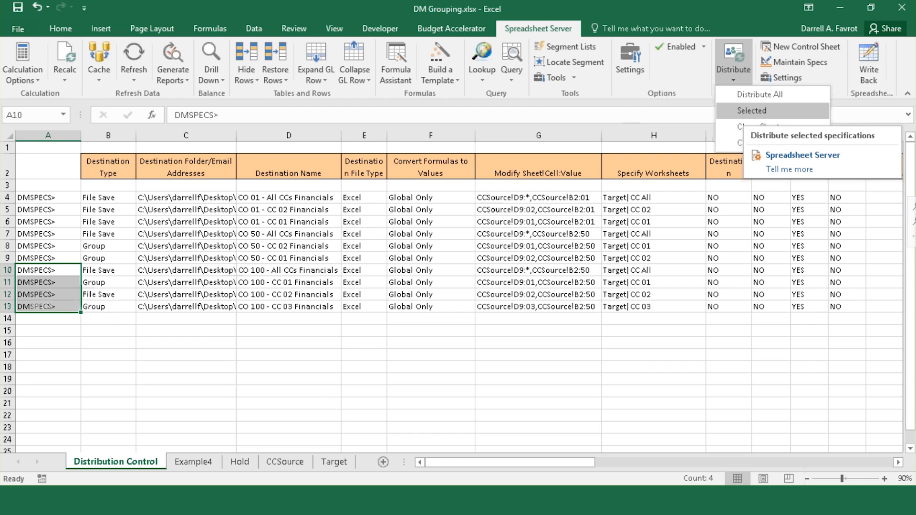
left_click(752, 111)
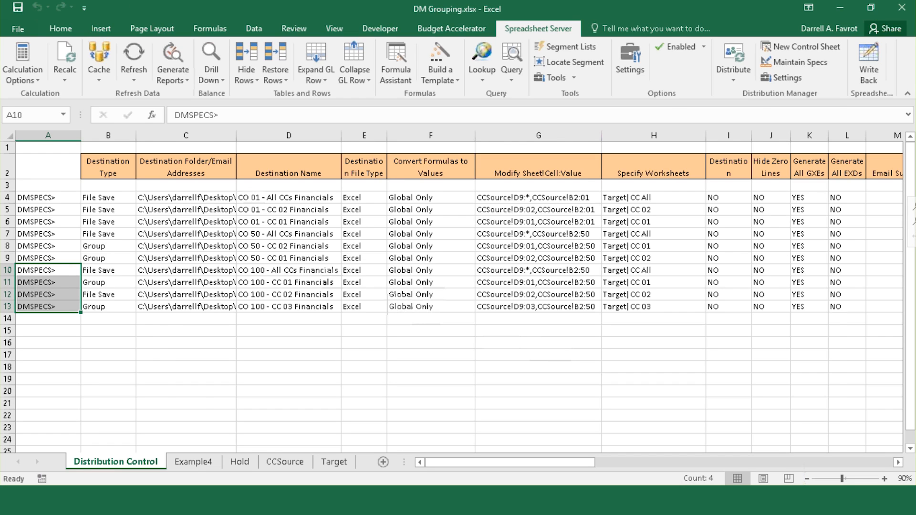
Step: Open CO 100 - All CCs Financials.xlsx from Jan 2018 > Distribution Destination > Example3
key("alt+Tab")
left_click(445, 74)
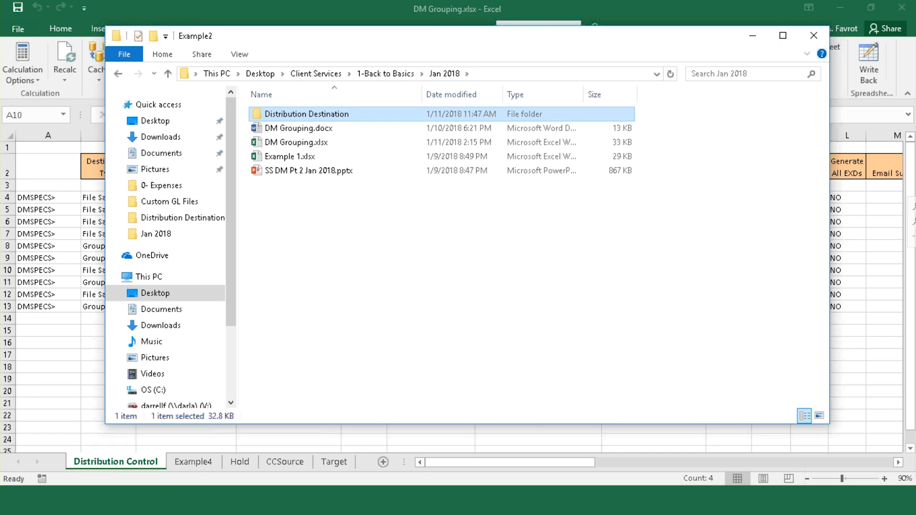
double_click(311, 115)
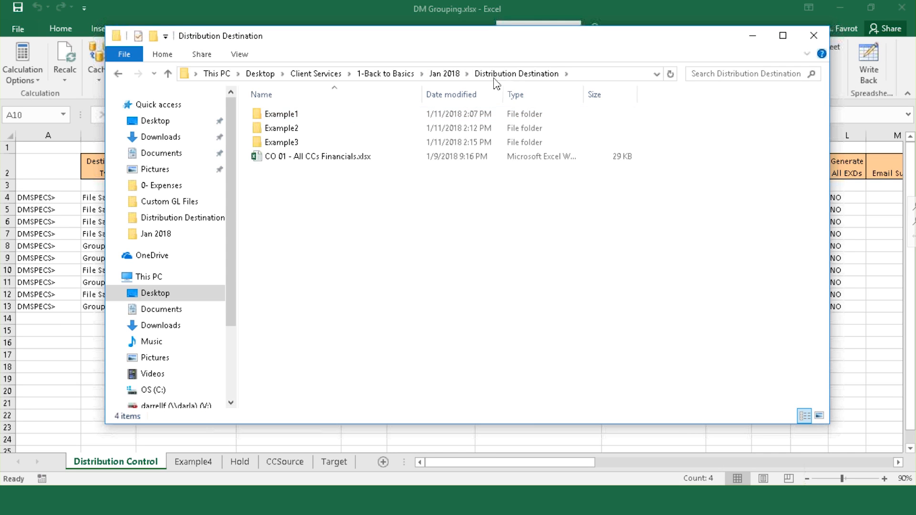
double_click(282, 142)
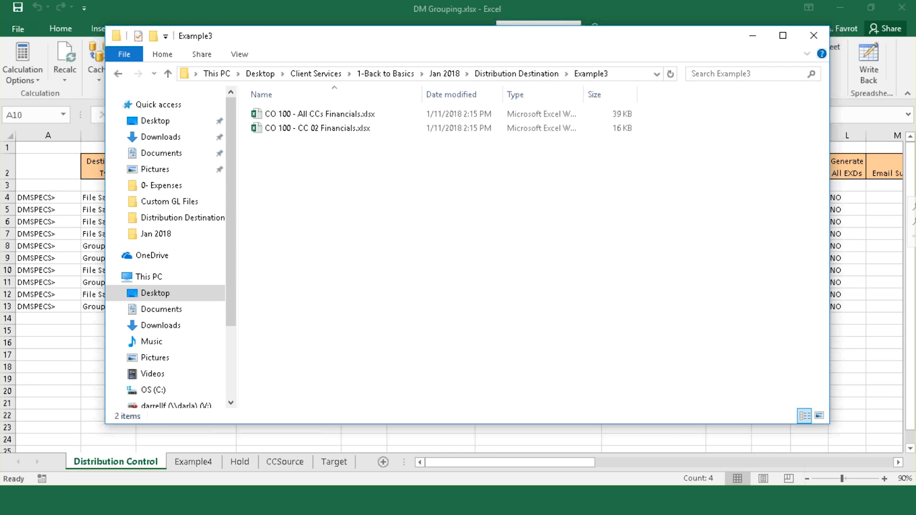
double_click(281, 115)
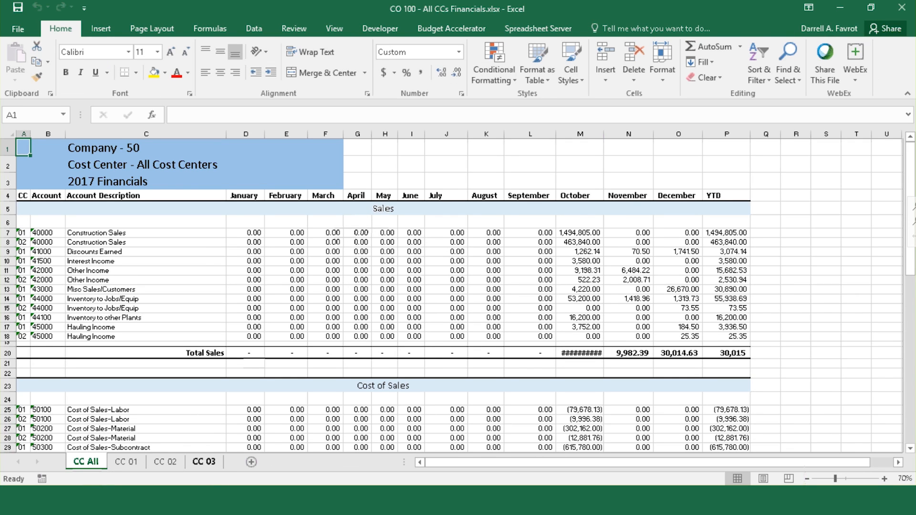
Step: Open CO 100 - CC 02 Financials.xlsx, then close both output workbooks without saving
key("alt+Tab")
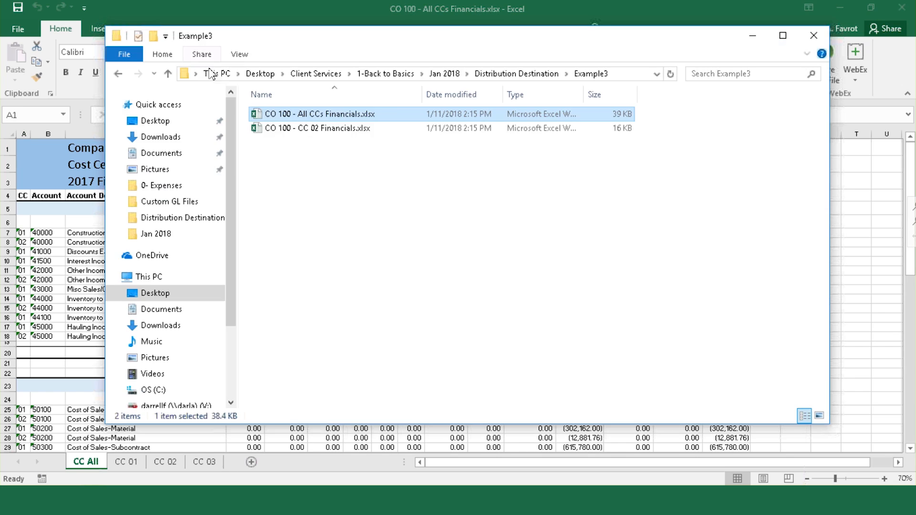
double_click(282, 128)
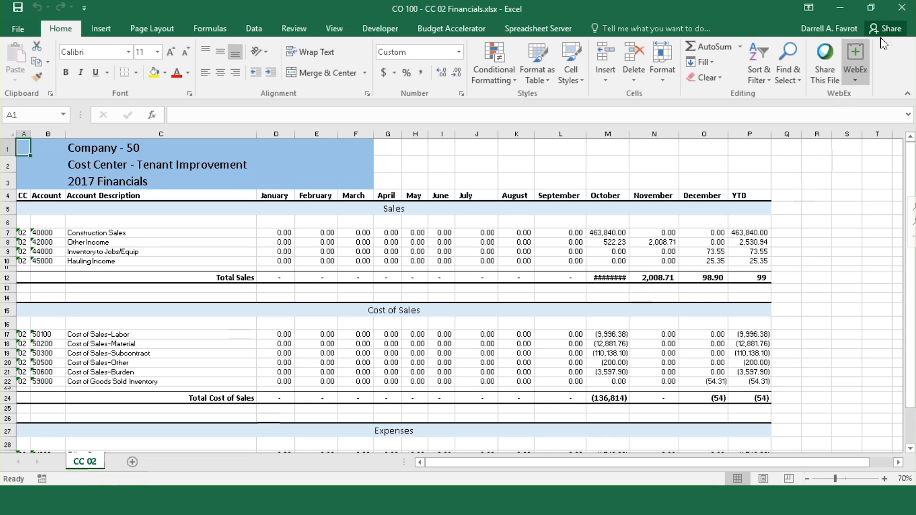
left_click(901, 7)
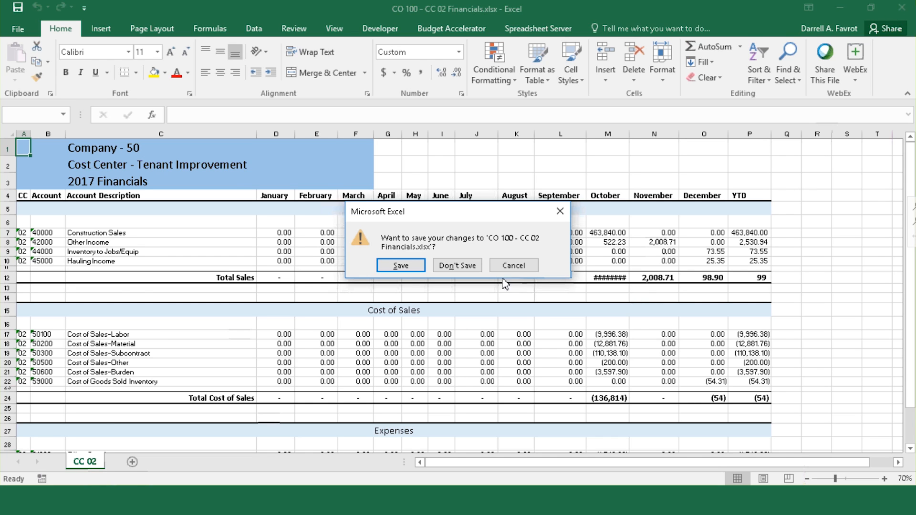
left_click(457, 265)
left_click(910, 10)
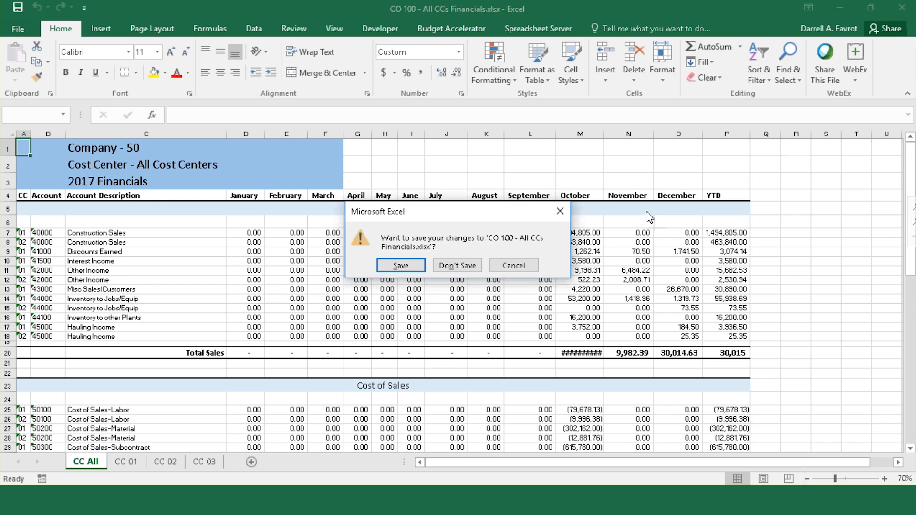
left_click(465, 266)
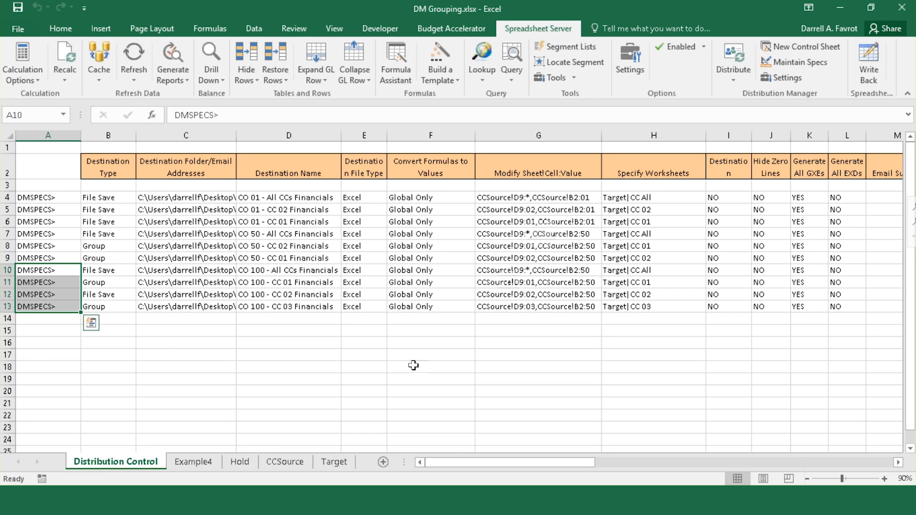
left_click(330, 366)
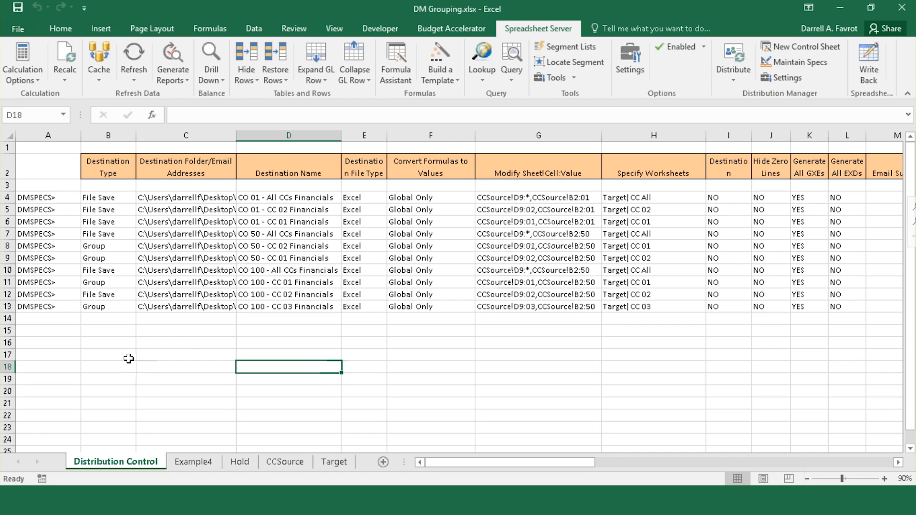
left_click(128, 306)
left_click(141, 307)
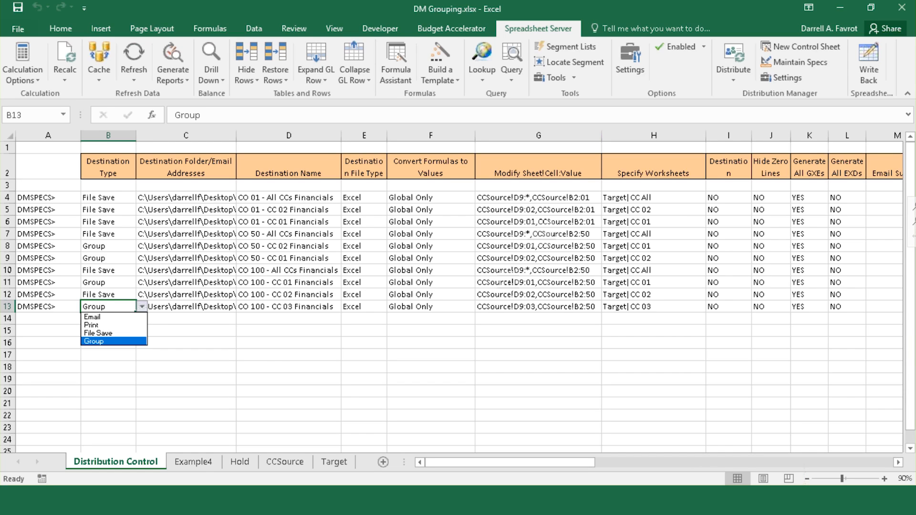
left_click(281, 362)
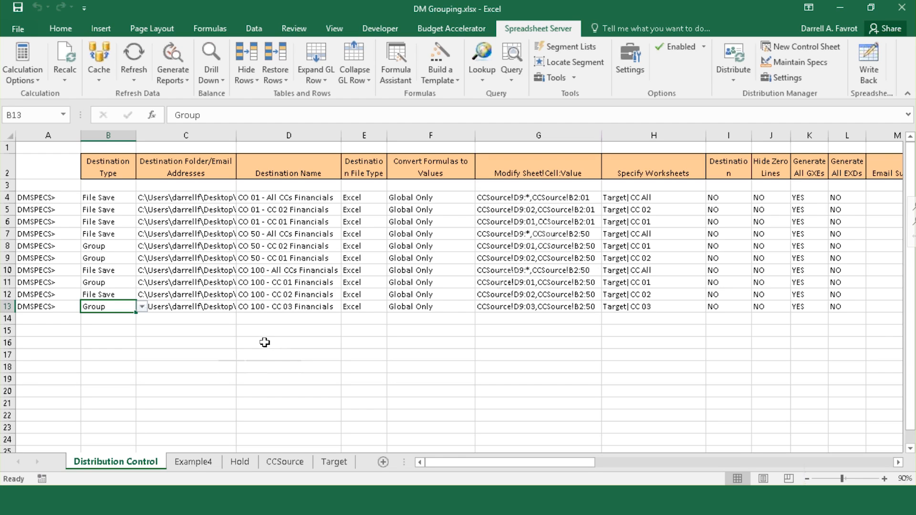
Step: Review row 13's Grouping settings in Maintain Specifications, then quit the dialog
left_click(783, 63)
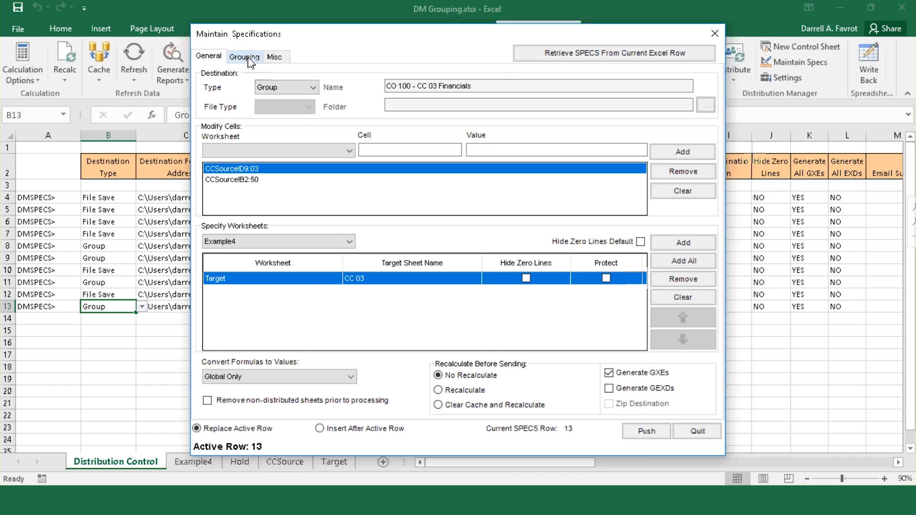
left_click(245, 58)
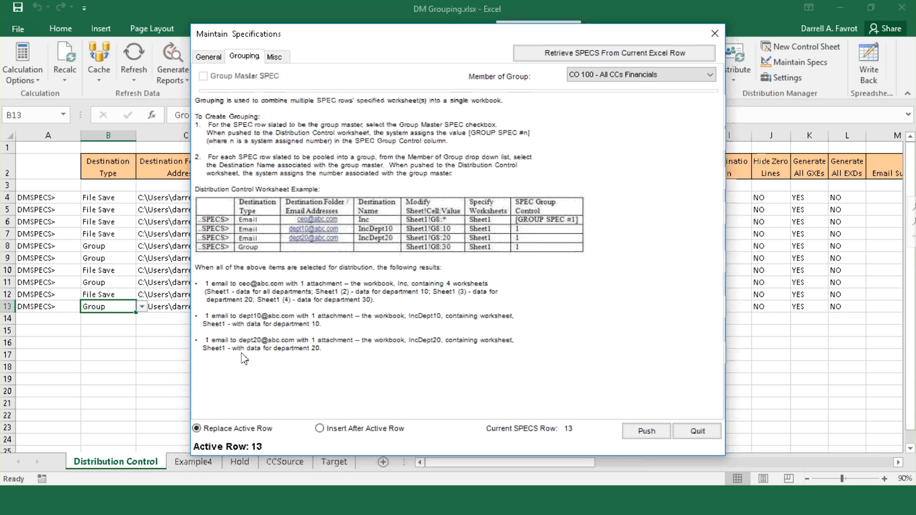
left_click(699, 432)
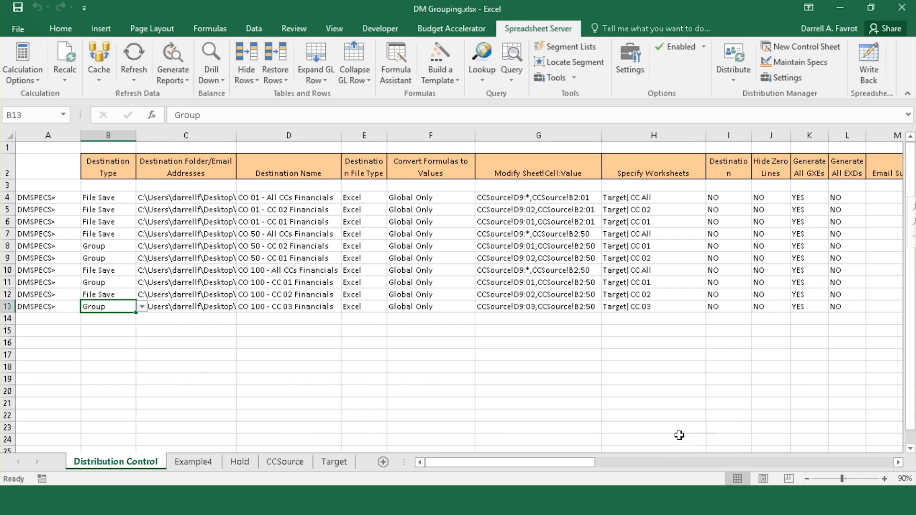
Step: Cut the Example 4 CO 20 rows 20–23 from Hold and paste them at Distribution Control A15
left_click(277, 383)
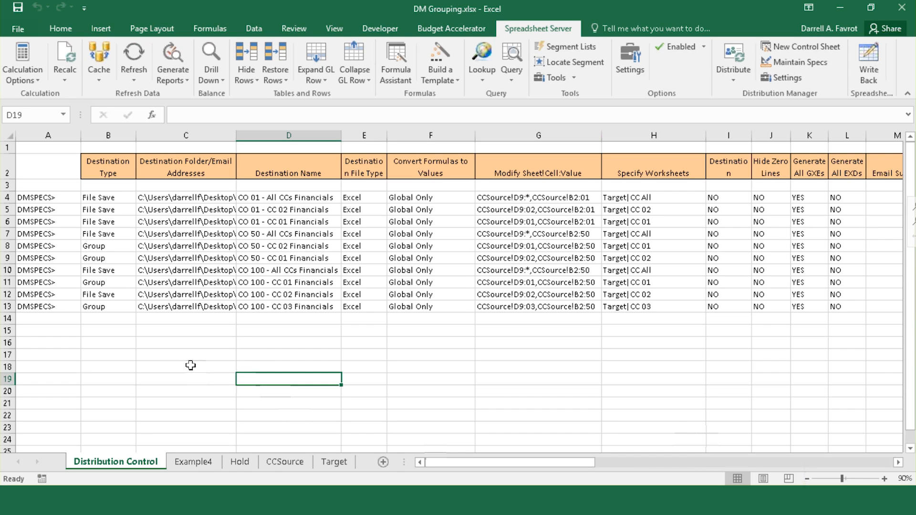
left_click(240, 462)
left_click_drag(7, 399, 7, 435)
right_click(87, 432)
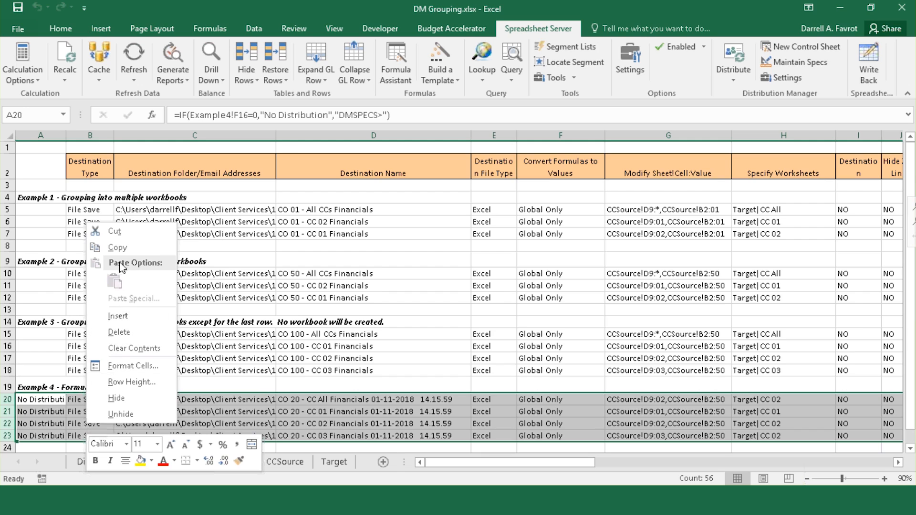
left_click(114, 231)
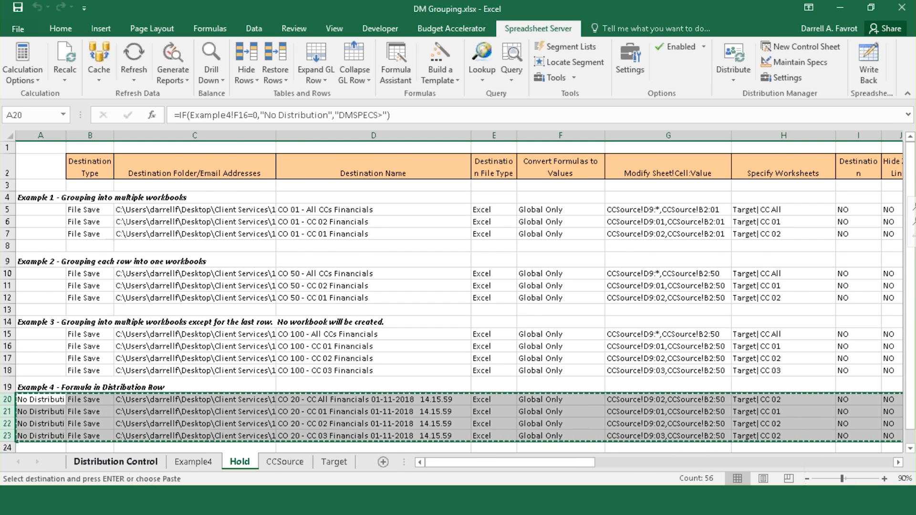
left_click(136, 463)
left_click(45, 330)
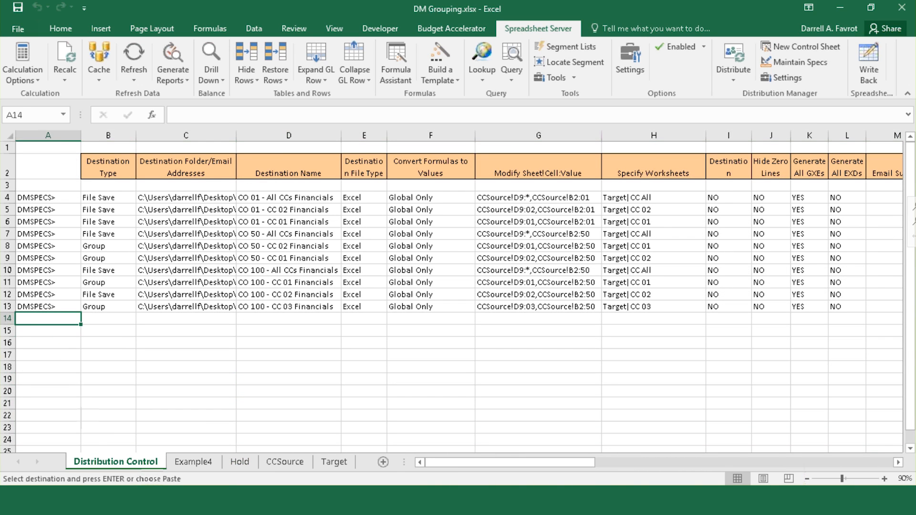
right_click(36, 335)
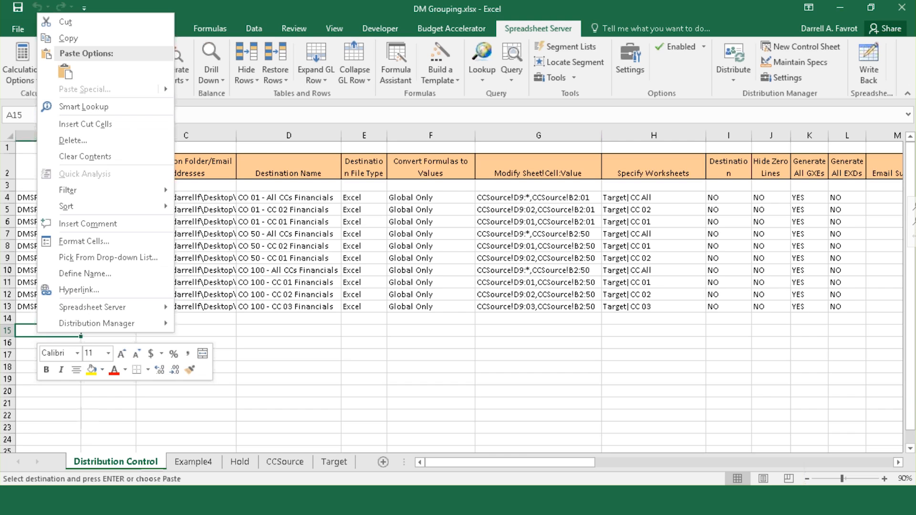
left_click(63, 73)
left_click(214, 414)
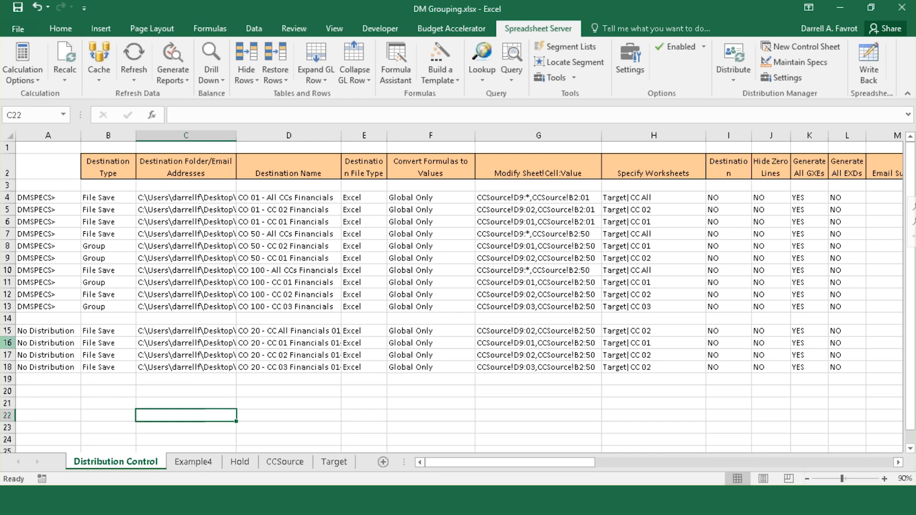
Step: Widen column D so the CO 20 destination names show full timestamps, then refresh D15 to 01-11-2018 14.19.38
left_click_drag(8, 330, 10, 366)
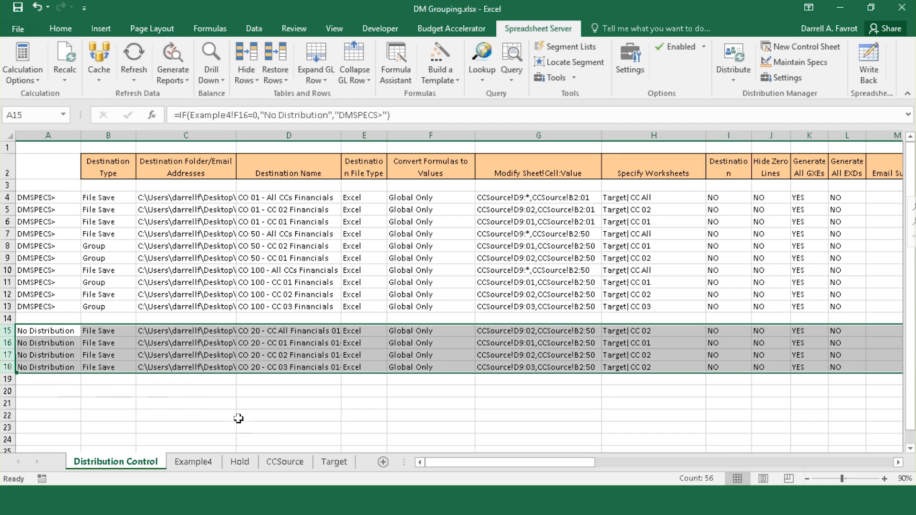
left_click(286, 330)
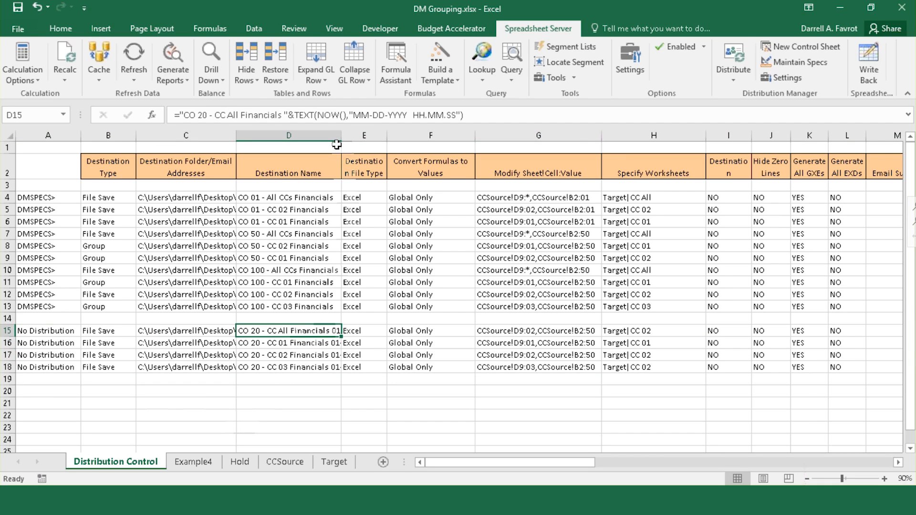
left_click_drag(337, 145, 476, 138)
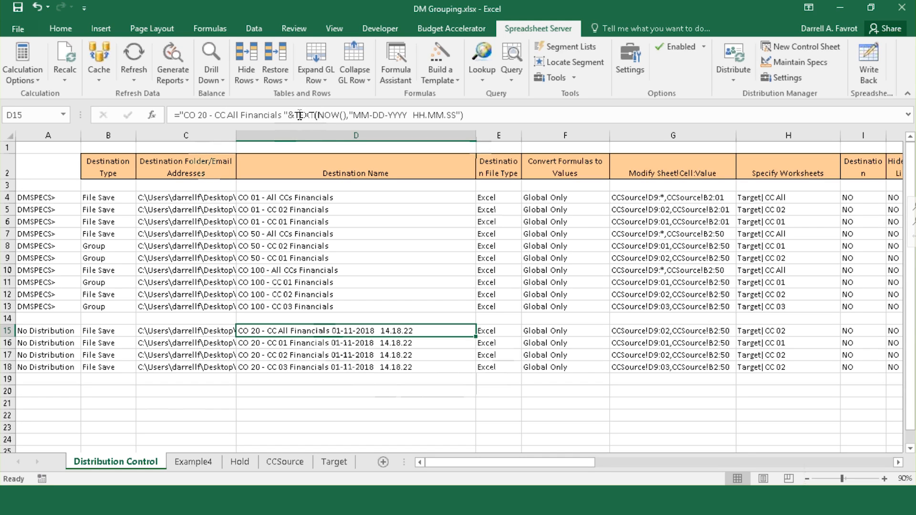
left_click_drag(295, 115, 462, 115)
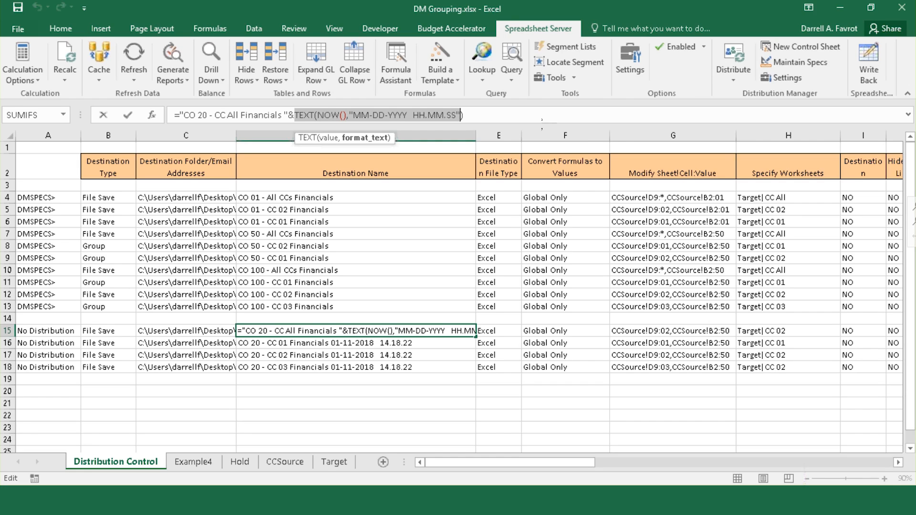
key("Return")
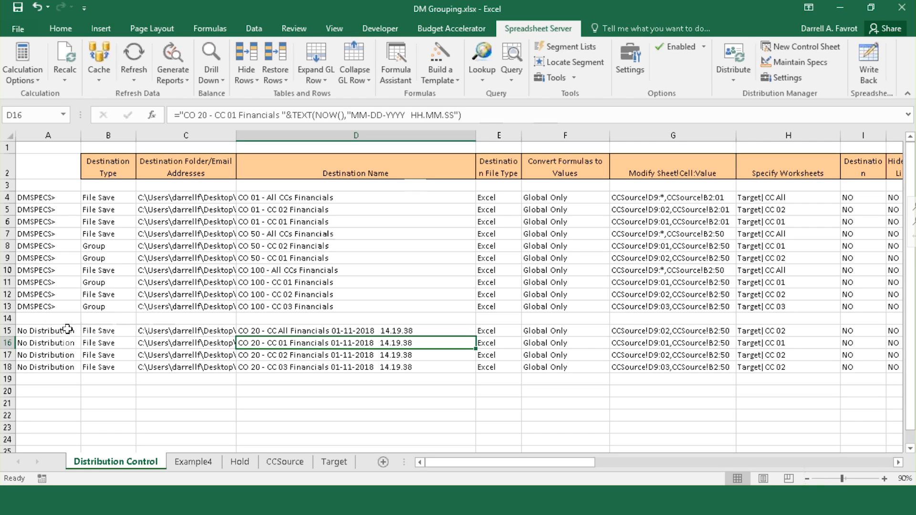
left_click(56, 389)
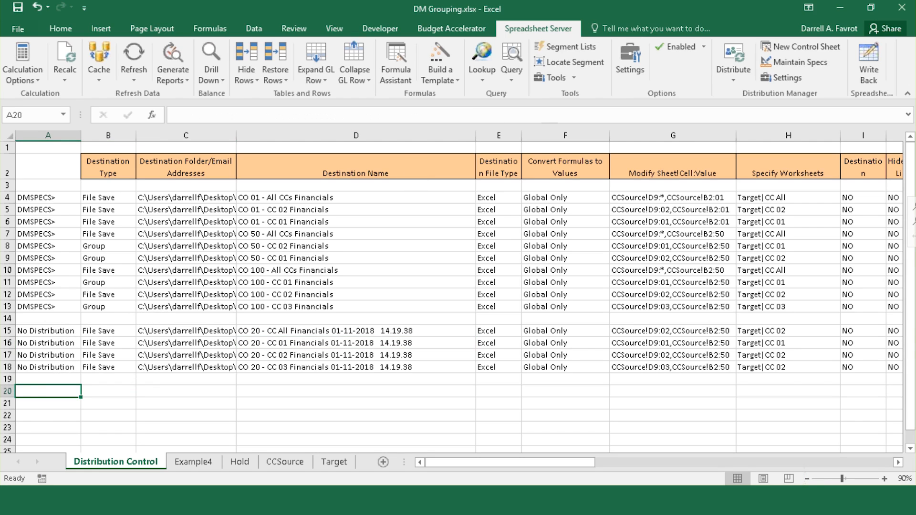
left_click(63, 306)
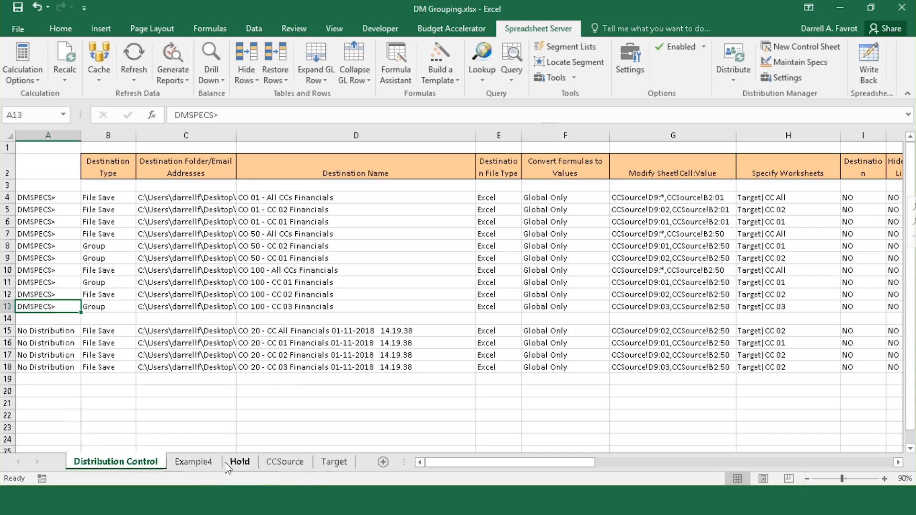
left_click(193, 462)
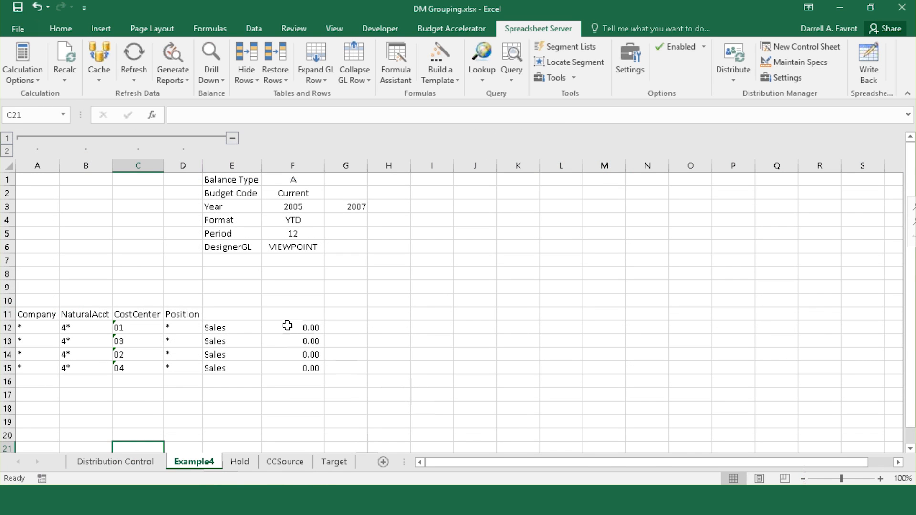
left_click_drag(289, 327, 300, 369)
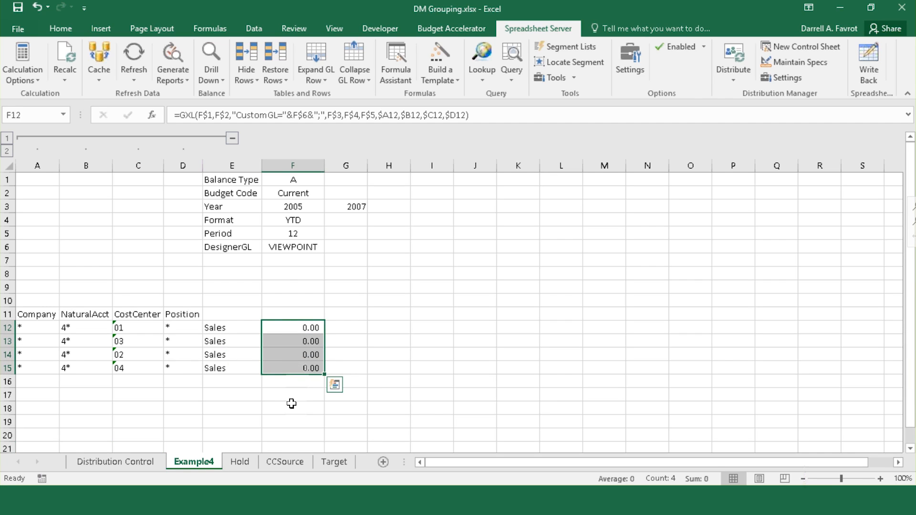
left_click(110, 463)
left_click(72, 332)
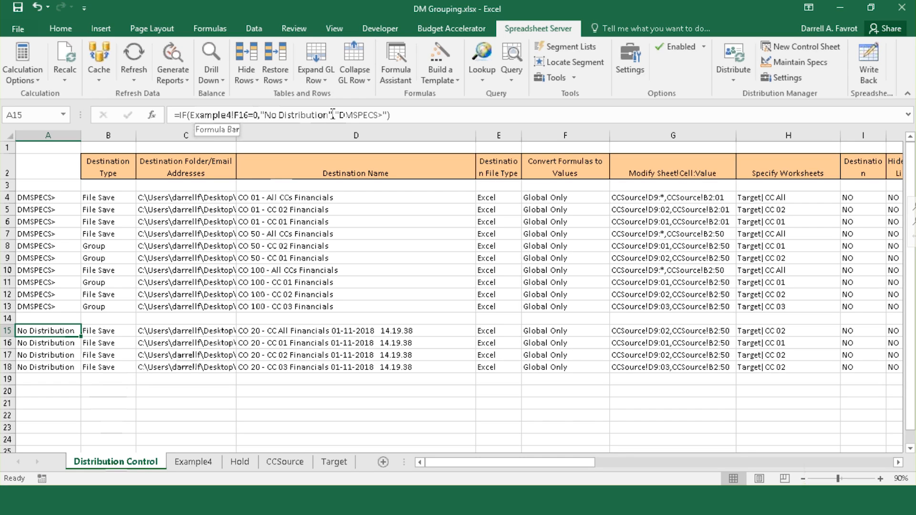
left_click(349, 116)
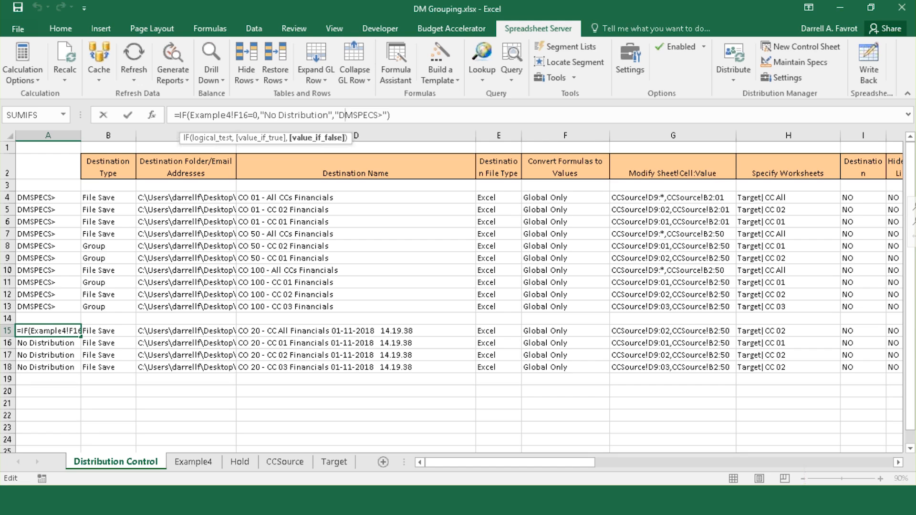
left_click(210, 463)
left_click(274, 208)
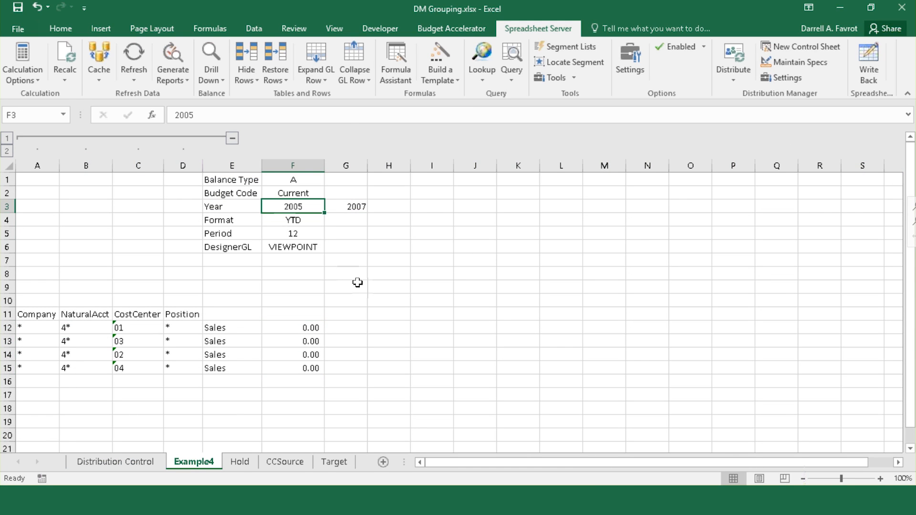
type("2007")
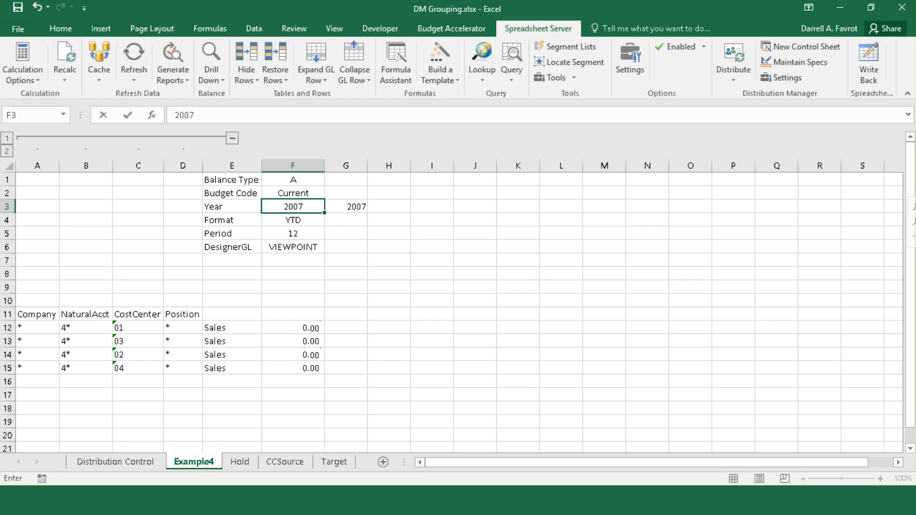
key("Return")
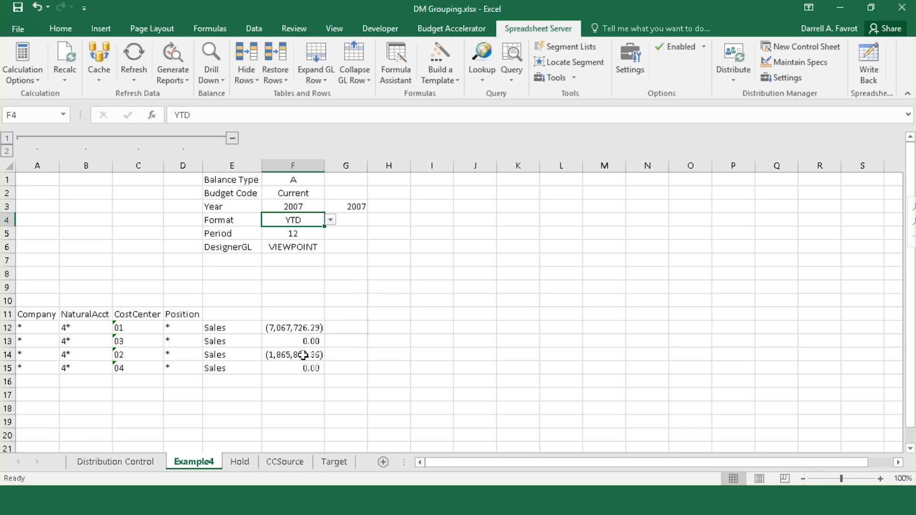
left_click(121, 462)
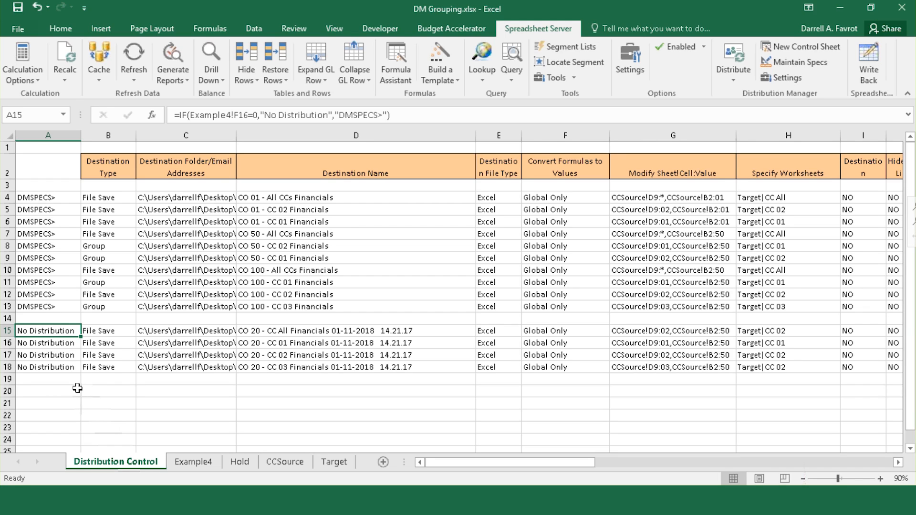
key("Down")
key("F2")
key("Return")
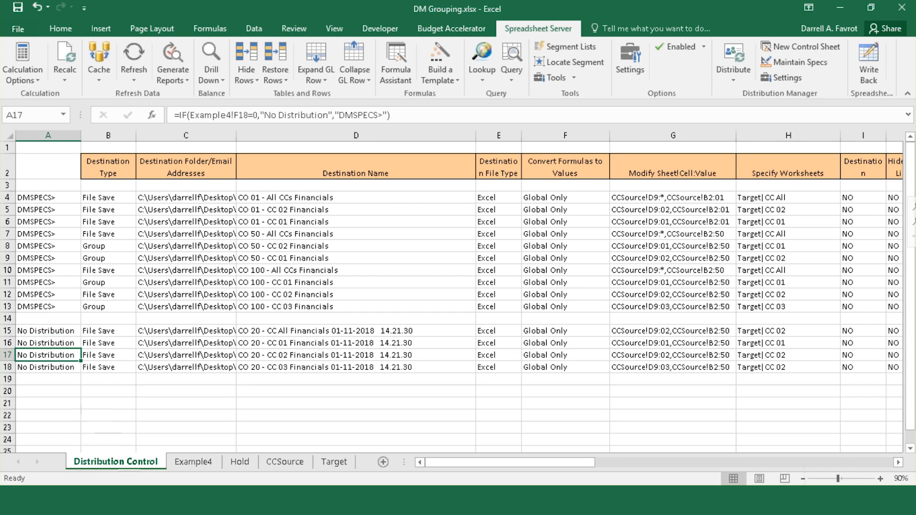
key("F2")
key("Return")
key("Down")
key("F2")
key("Return")
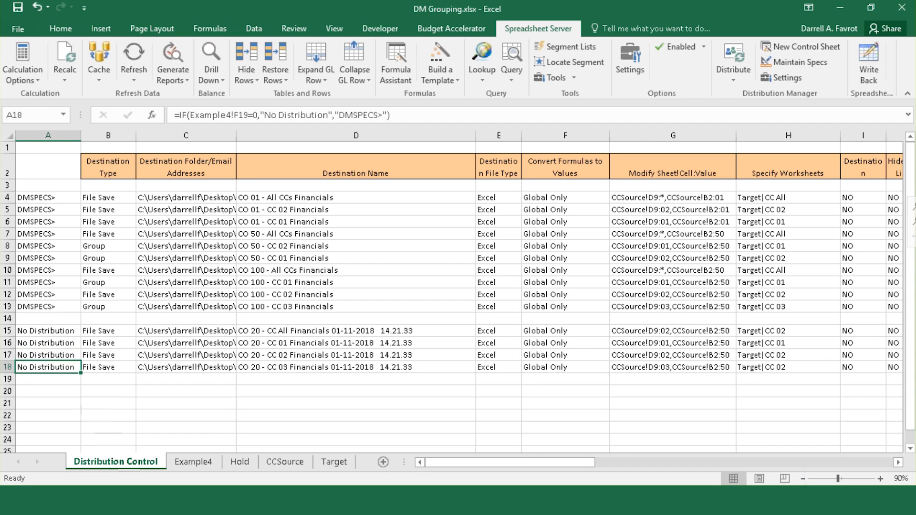
key("F2")
key("Return")
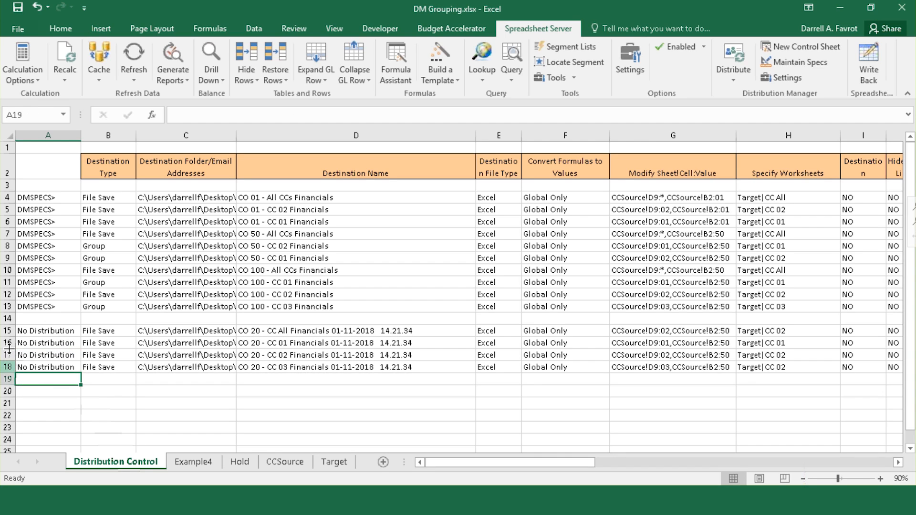
left_click(42, 331)
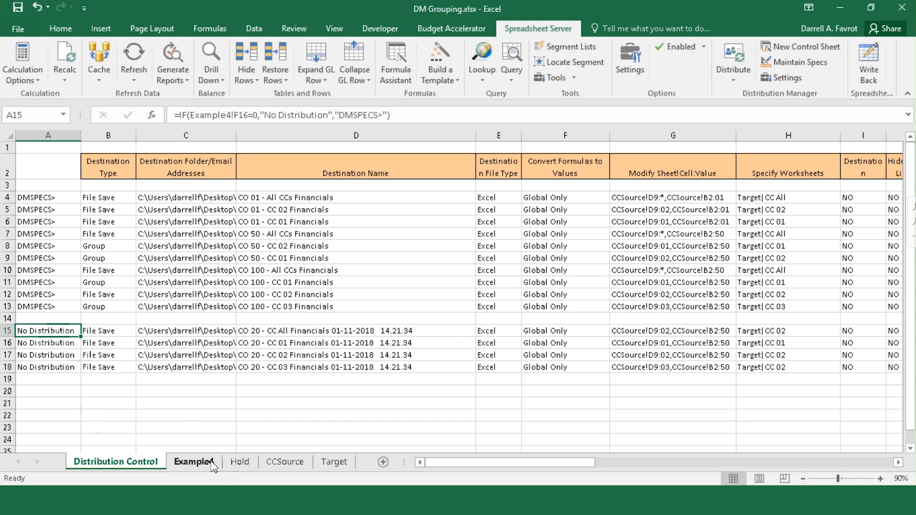
left_click(194, 462)
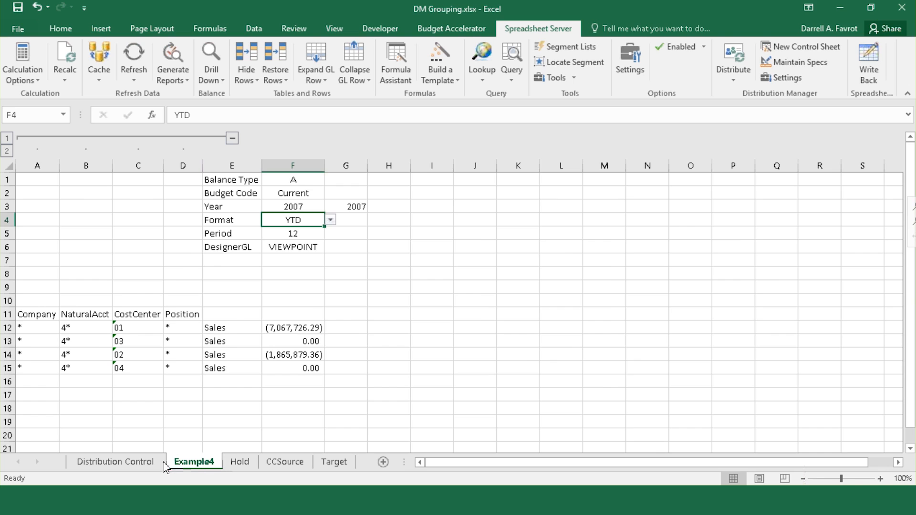
left_click(115, 462)
left_click(194, 462)
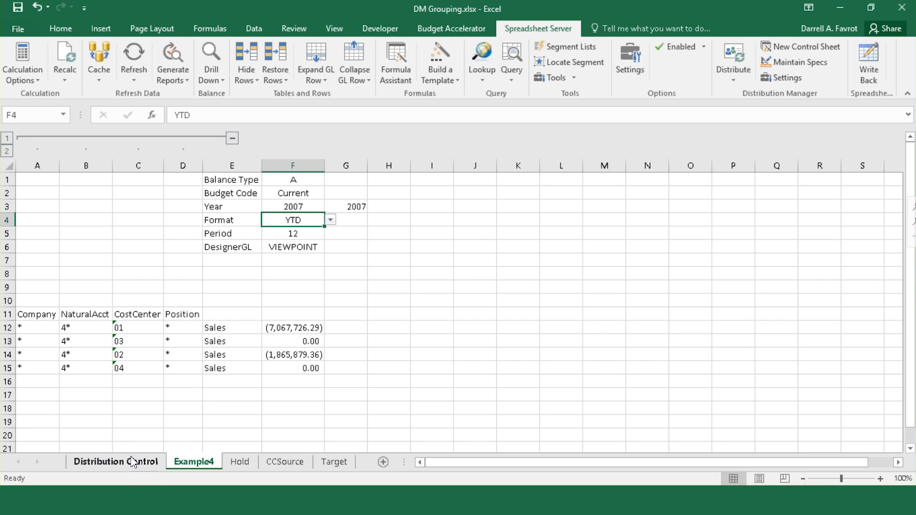
left_click(132, 461)
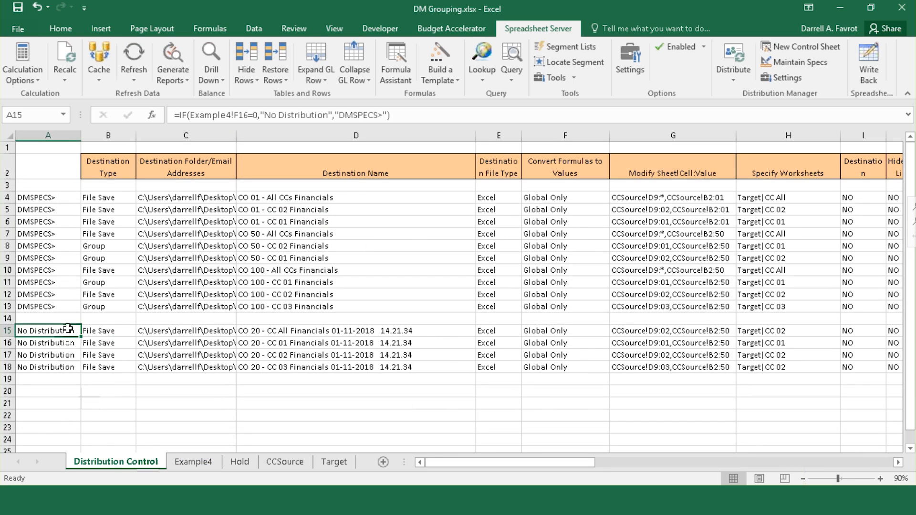
Step: Change the Example4!F row references in the A15 and A16 IF formulas, entering 2 and 3
left_click(248, 115)
key("BackSpace")
type("2")
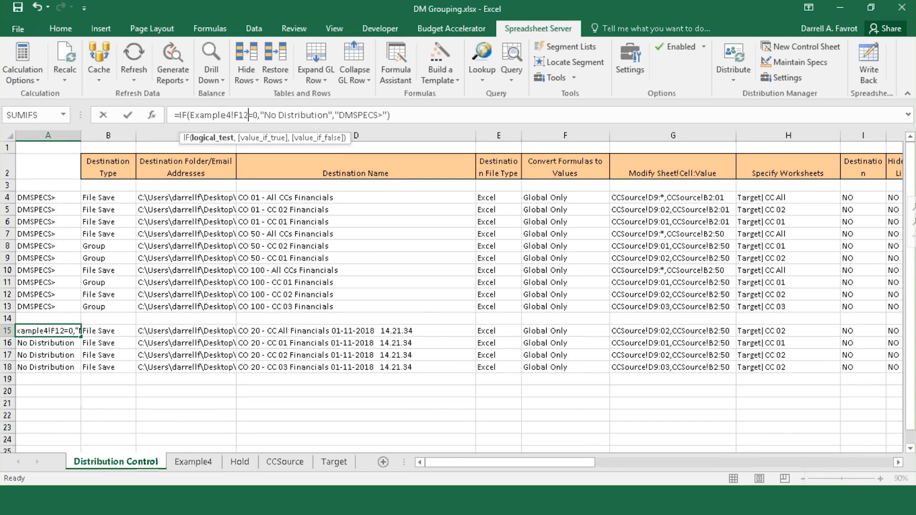
key("Return")
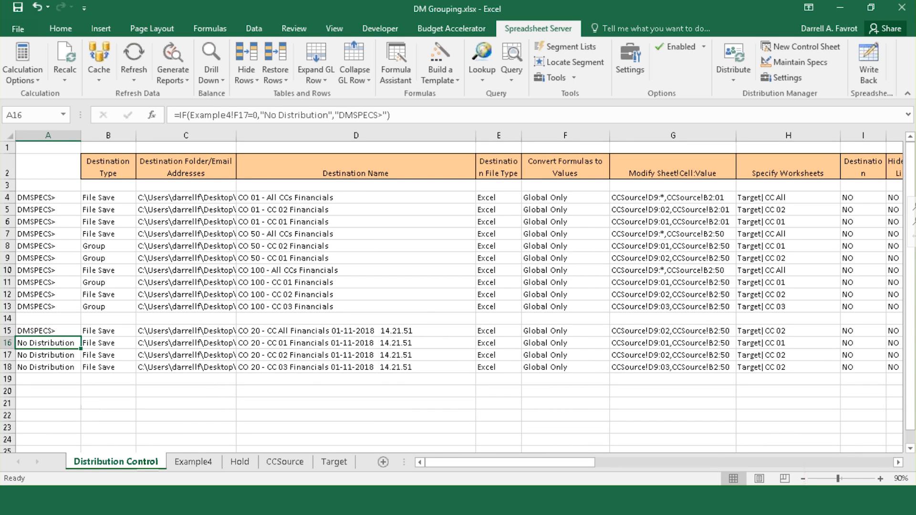
left_click(244, 114)
key("Delete")
type("3")
key("Return")
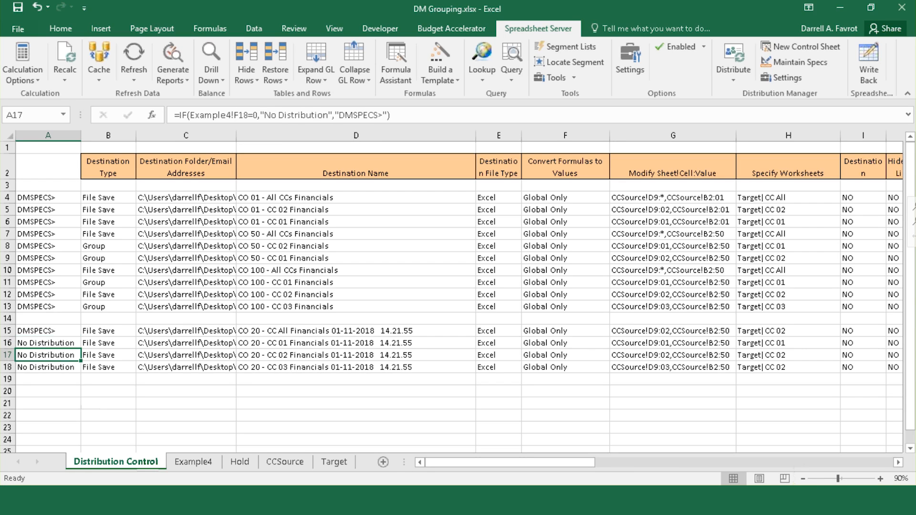
Step: Change the Example4!F row references in the A17 and A18 IF formulas to 9 and 16
left_click(243, 115)
key("Delete")
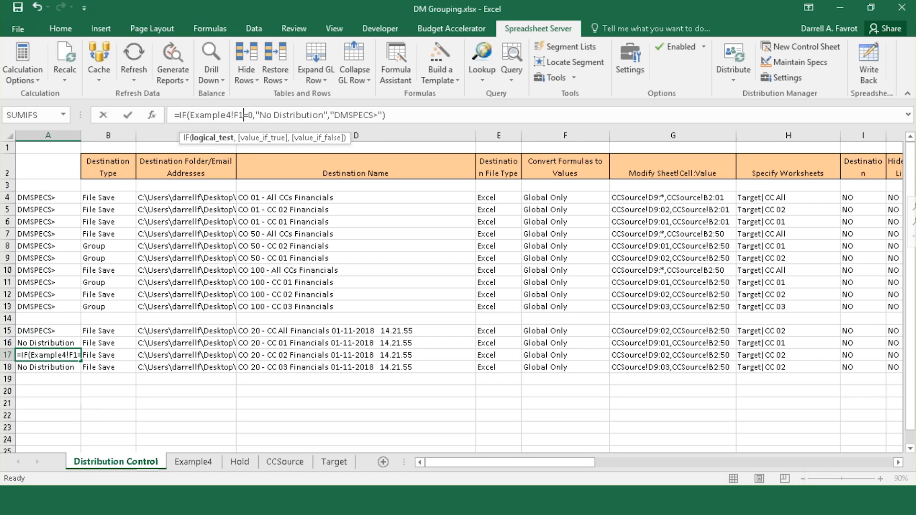
type("9")
key("Return")
left_click(243, 115)
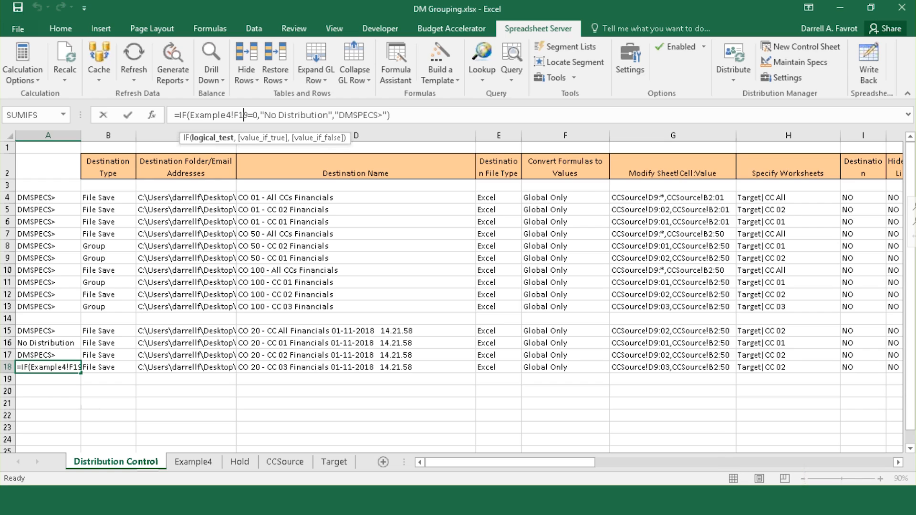
key("BackSpace")
key("Delete")
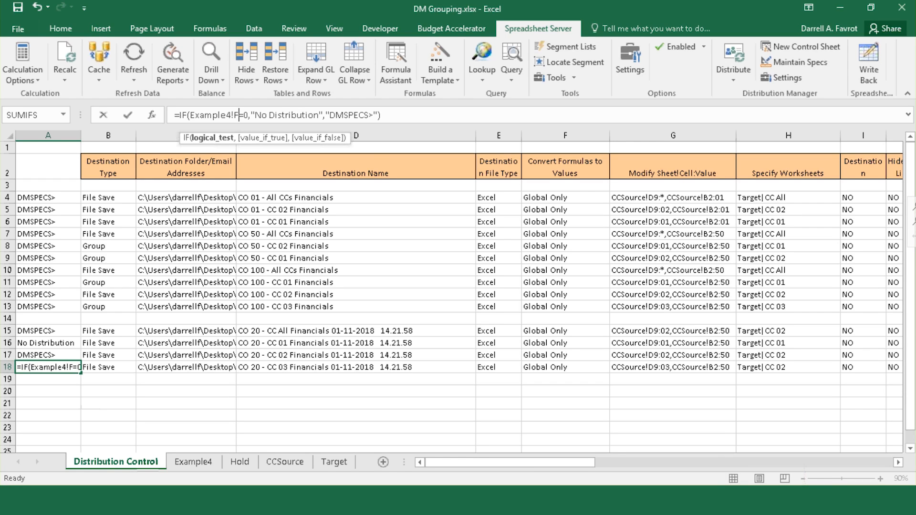
type("16")
key("Return")
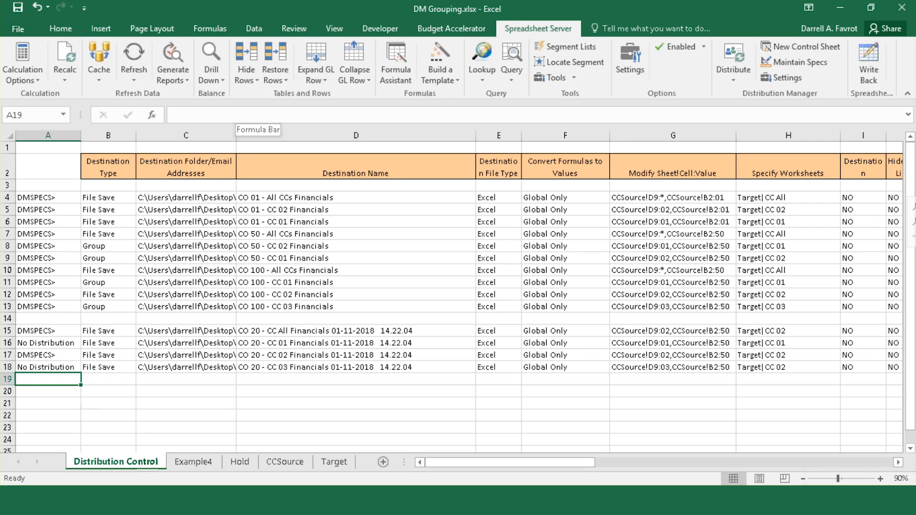
left_click(47, 390)
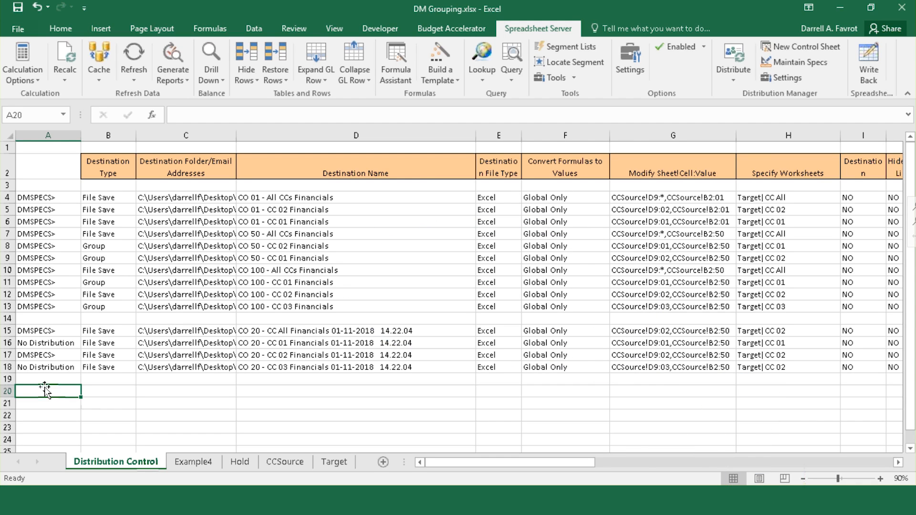
Step: For the row 4 CO 01 - All CCs Financials spec, enable 'Remove non-distributed sheets prior to processing' and push it
left_click(34, 199)
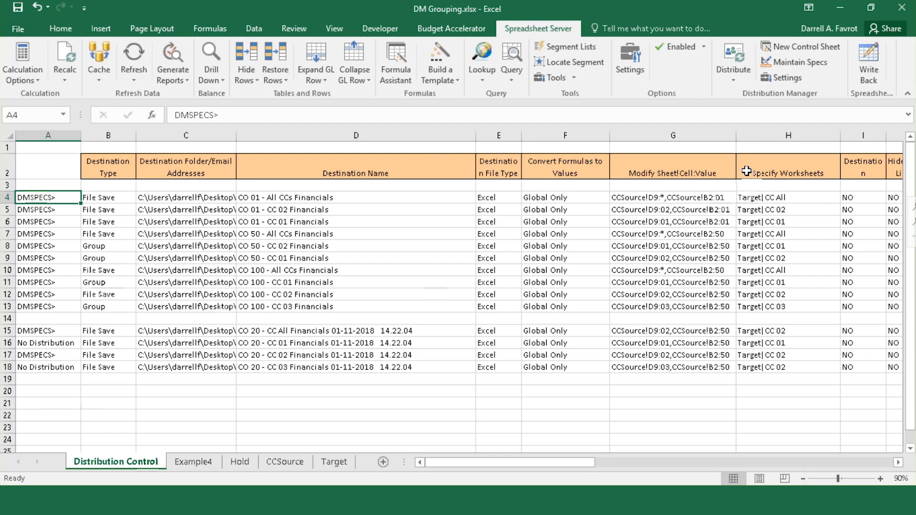
left_click(801, 62)
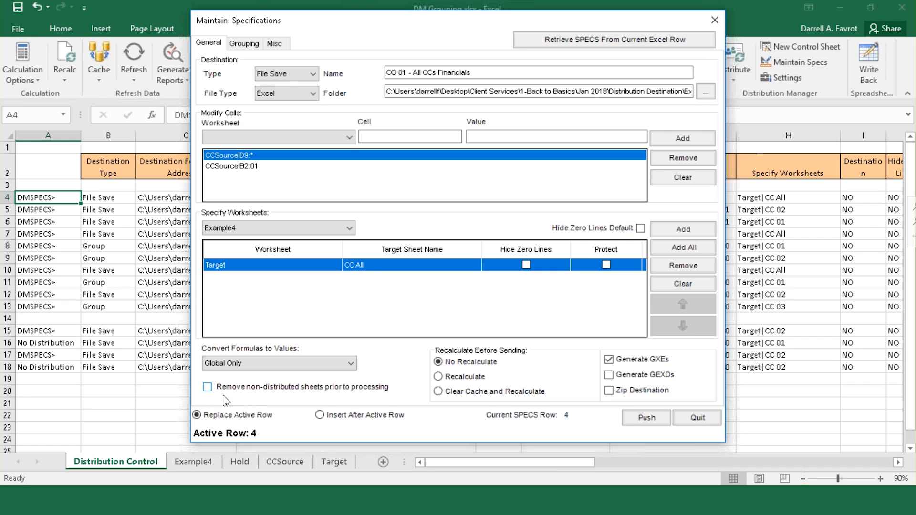
left_click(208, 387)
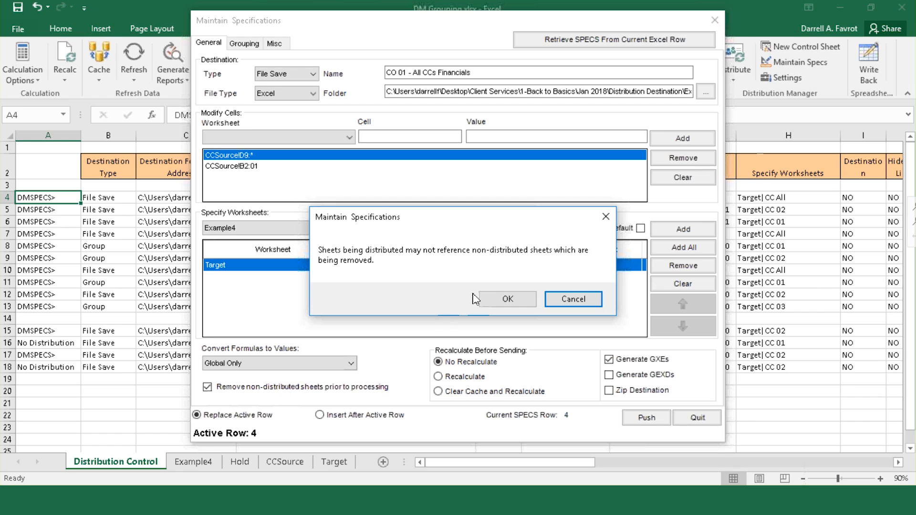
left_click(499, 299)
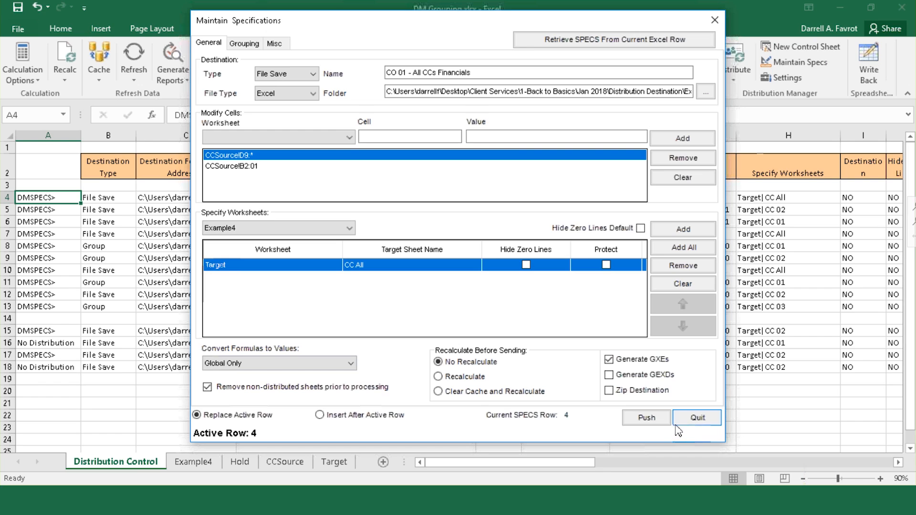
left_click(652, 425)
left_click(695, 418)
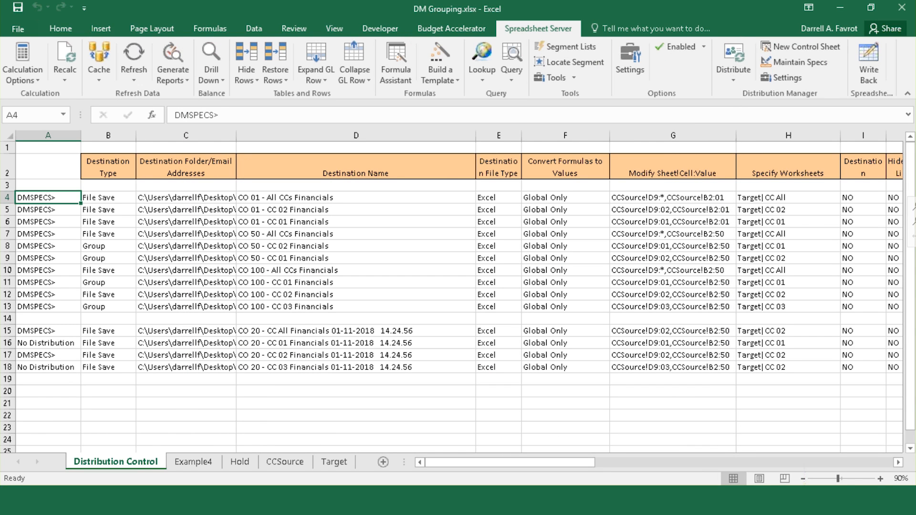
left_click(624, 56)
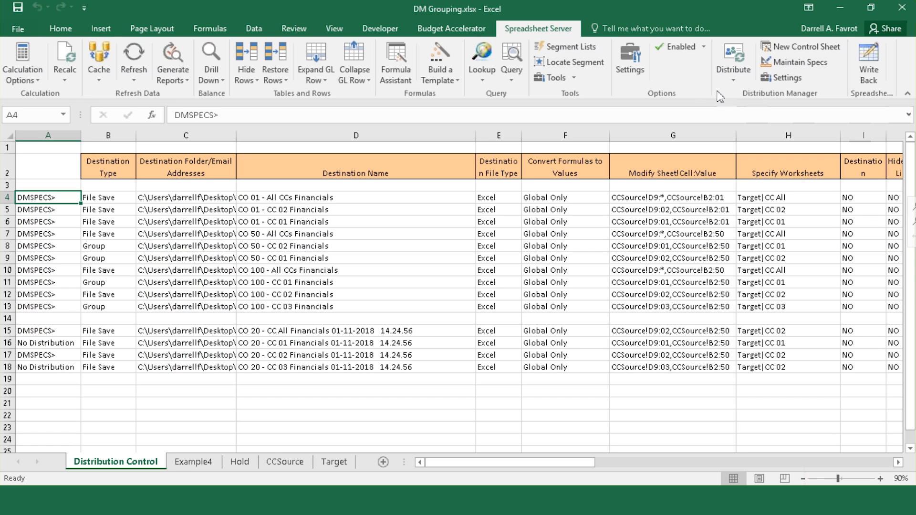
left_click(900, 5)
Step: Open the Distribution Manager Settings dialog and move it slightly up and right
left_click(787, 77)
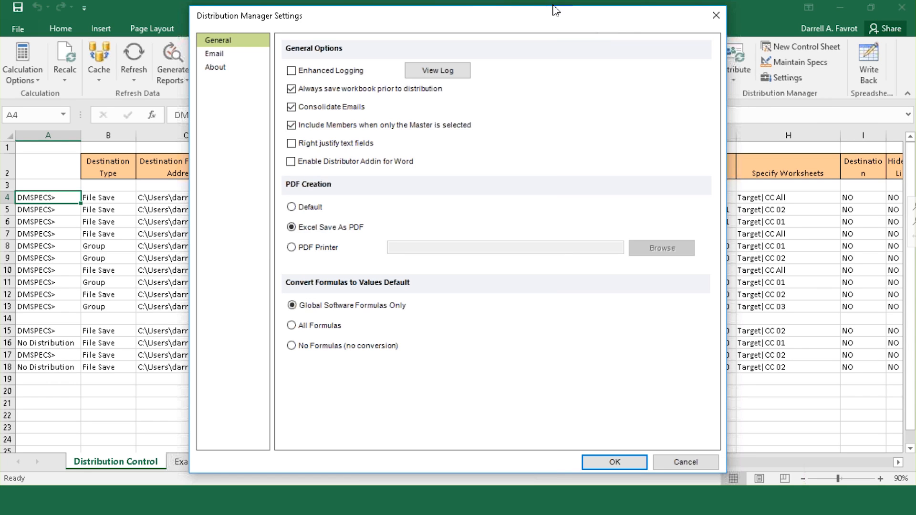
left_click_drag(560, 14, 563, 10)
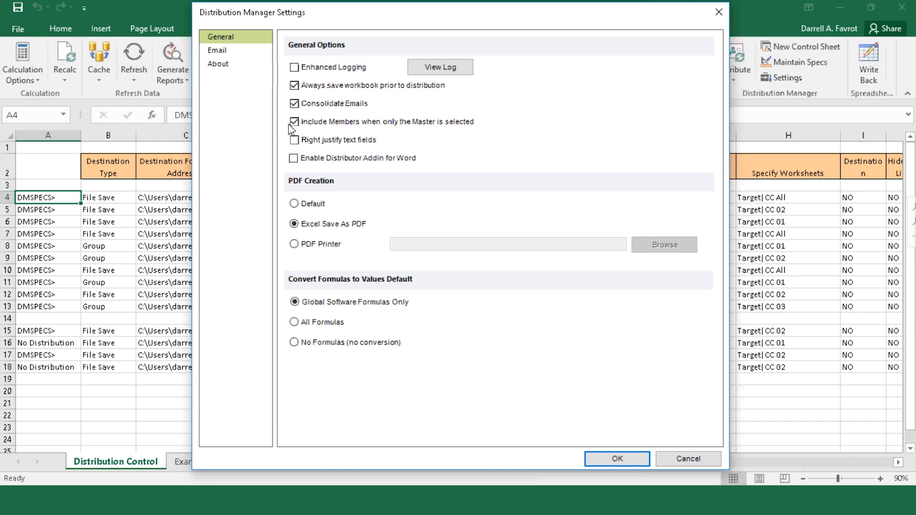
Step: Turn off 'Include Members when only the Master is selected' and keep PDF Creation at Excel Save As PDF
left_click(294, 122)
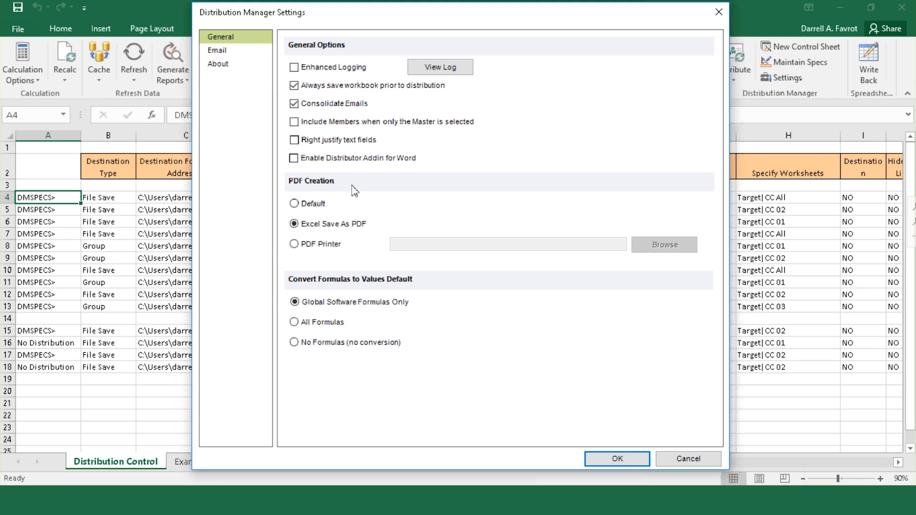
left_click(314, 204)
left_click(295, 224)
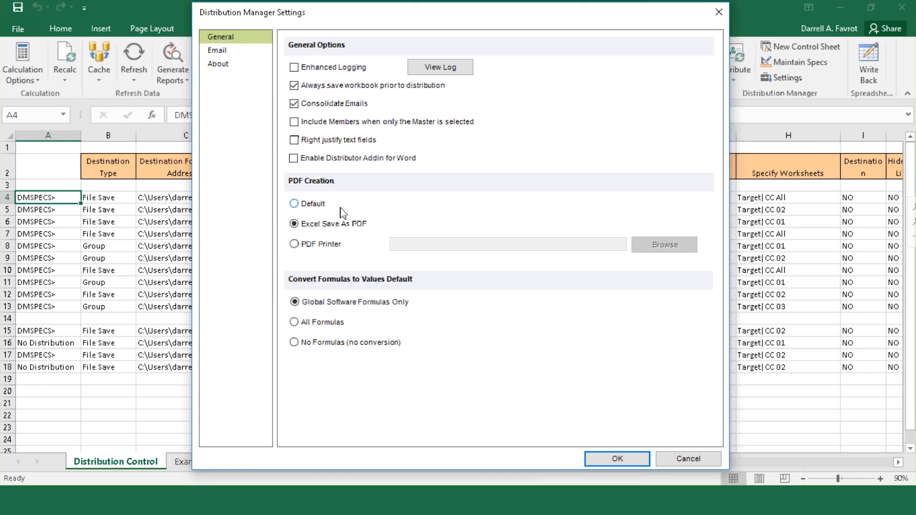
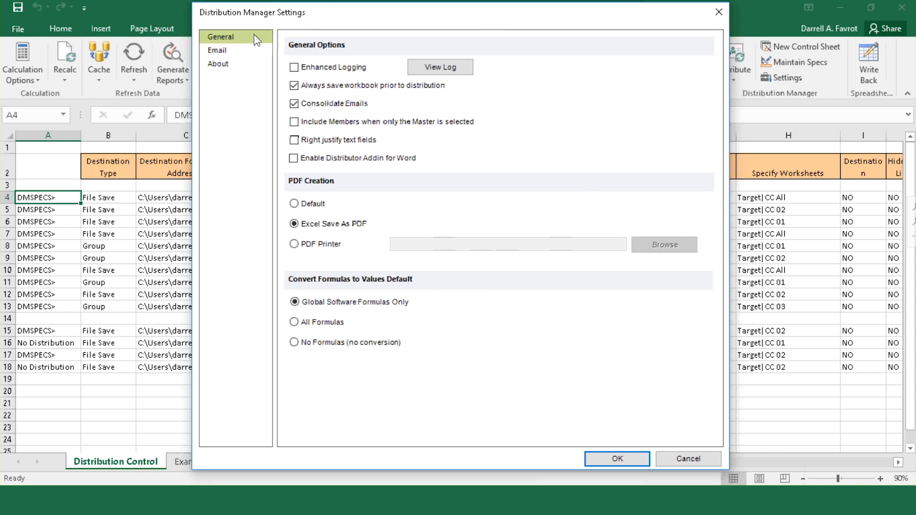
Step: Show the Email settings page, with SMTP as the sending method on port 25
left_click(219, 51)
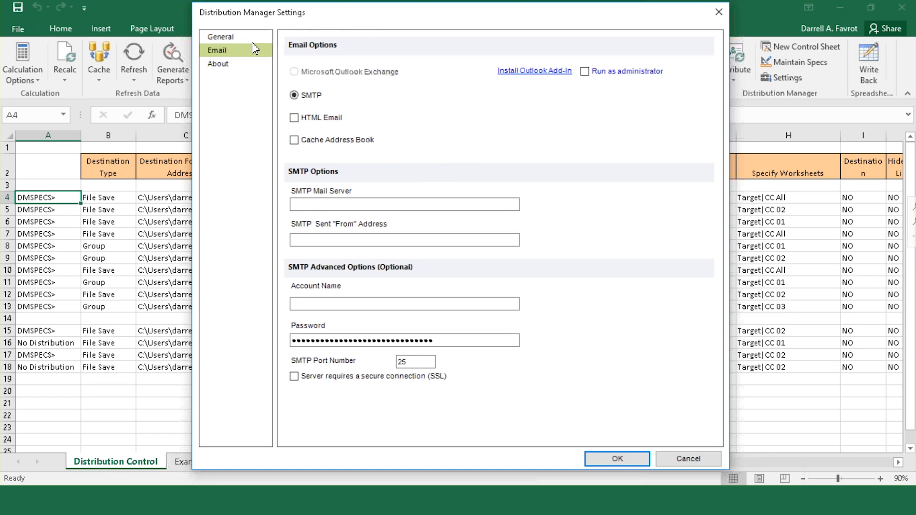
Step: Show the About page to check the product version, 14.6.3
left_click(219, 65)
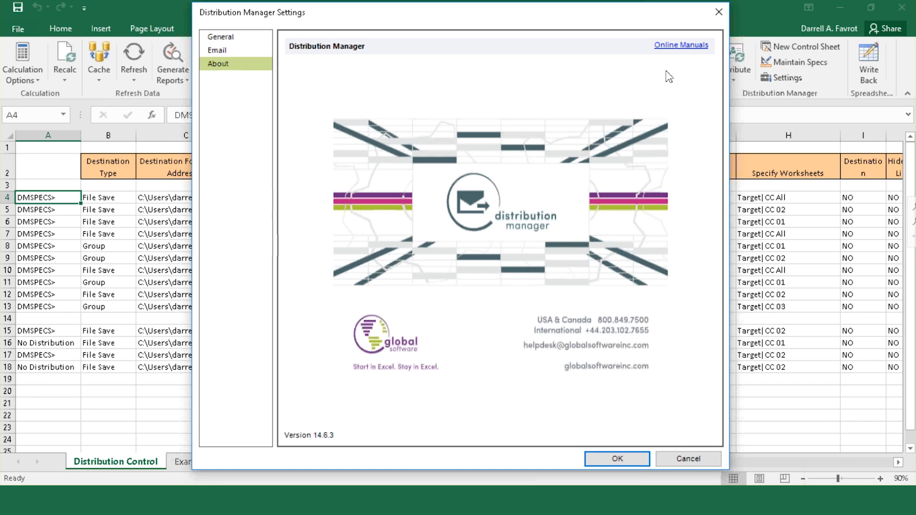
Step: Browse the online manuals in Chrome, then return to the workbook with the settings dialog closed
left_click(699, 49)
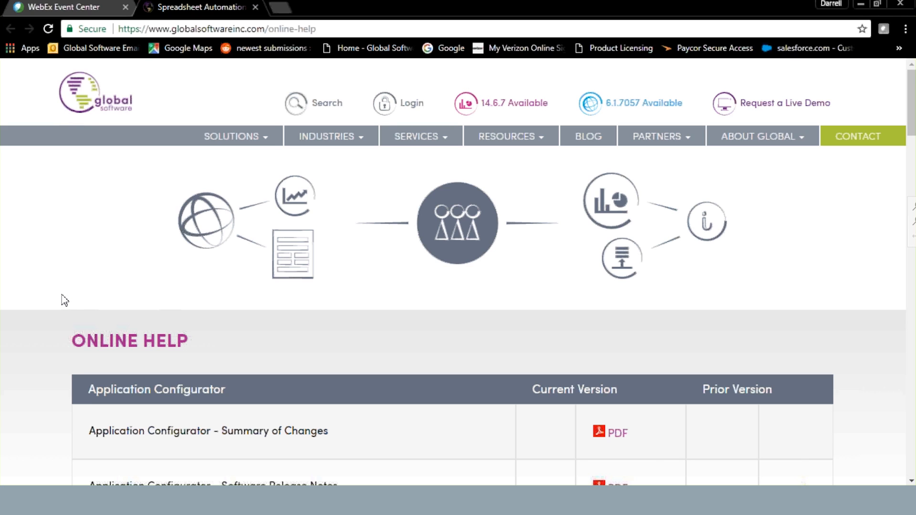
scroll(65, 300, "down", 5)
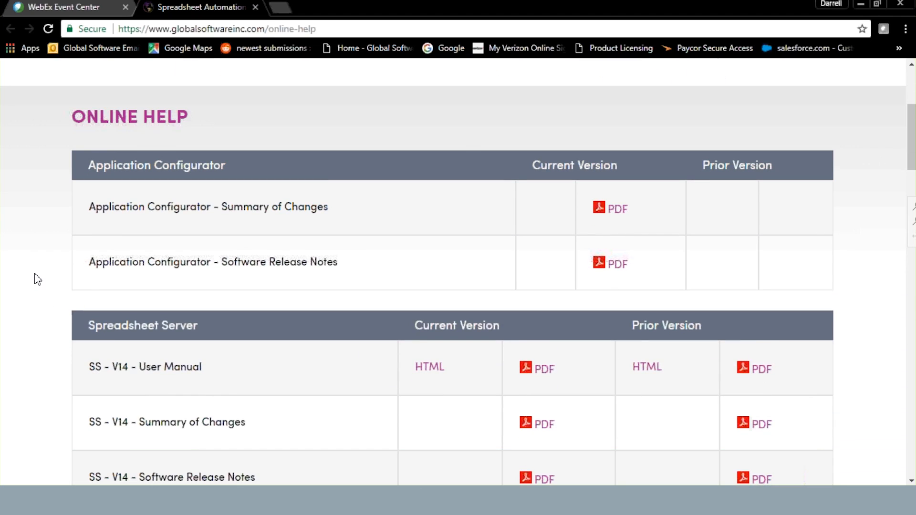
scroll(36, 276, "down", 1)
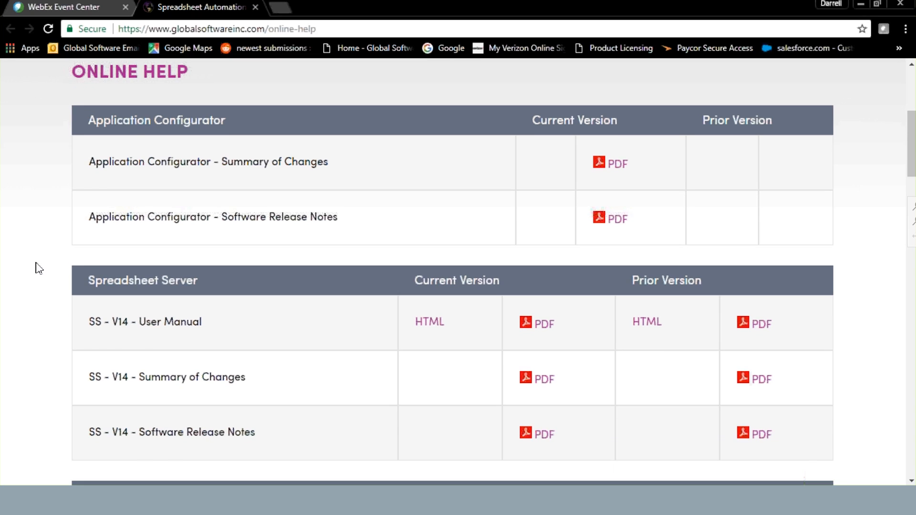
scroll(58, 282, "down", 7)
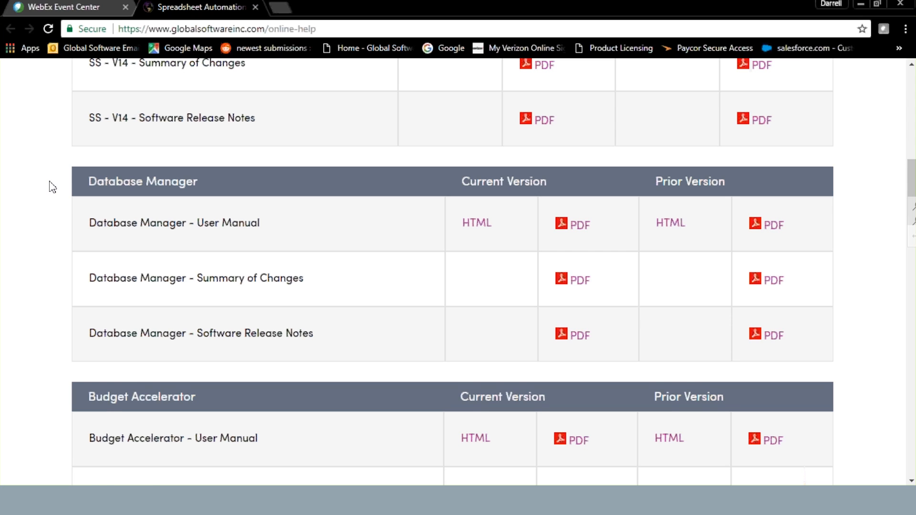
scroll(53, 187, "down", 2)
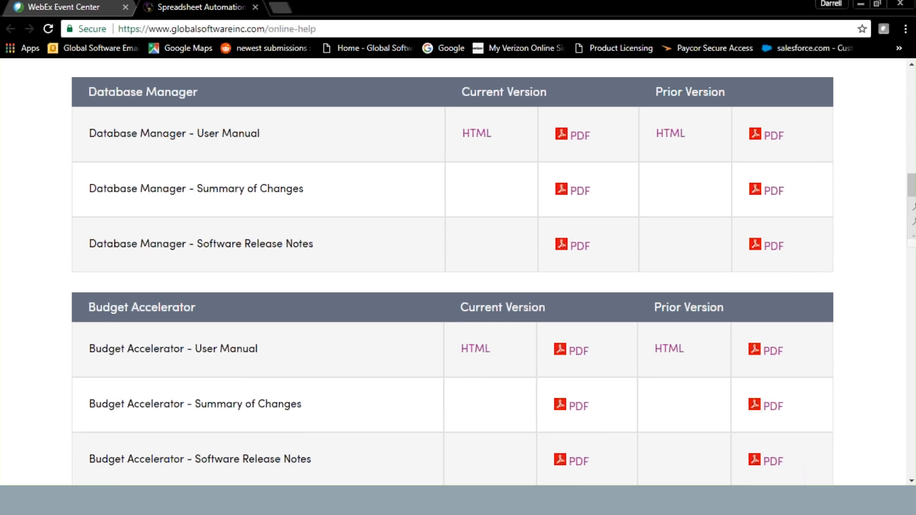
scroll(47, 192, "down", 2)
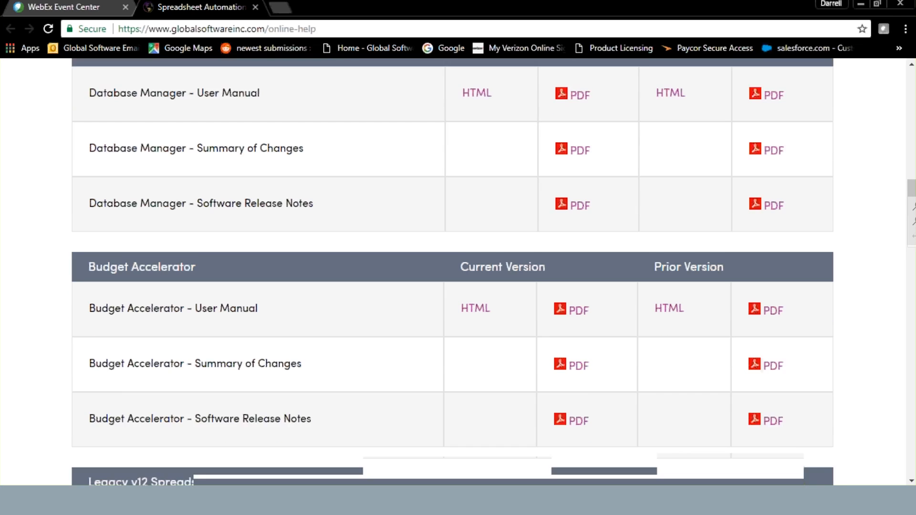
scroll(47, 192, "down", 8)
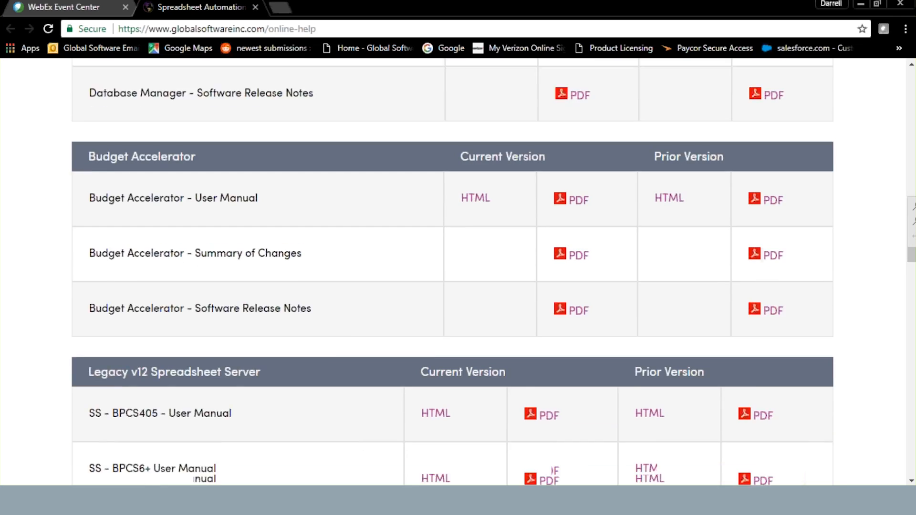
scroll(452, 272, "down", 4)
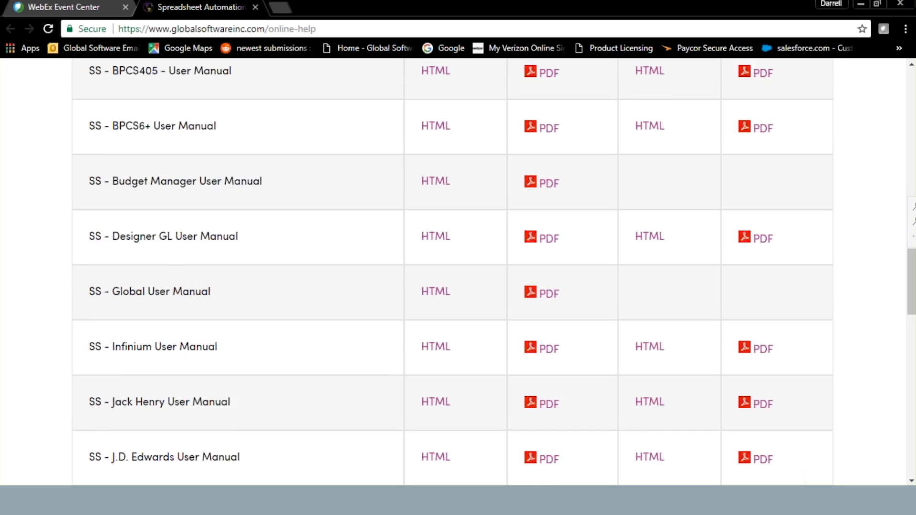
scroll(453, 272, "up", 4)
scroll(452, 272, "up", 11)
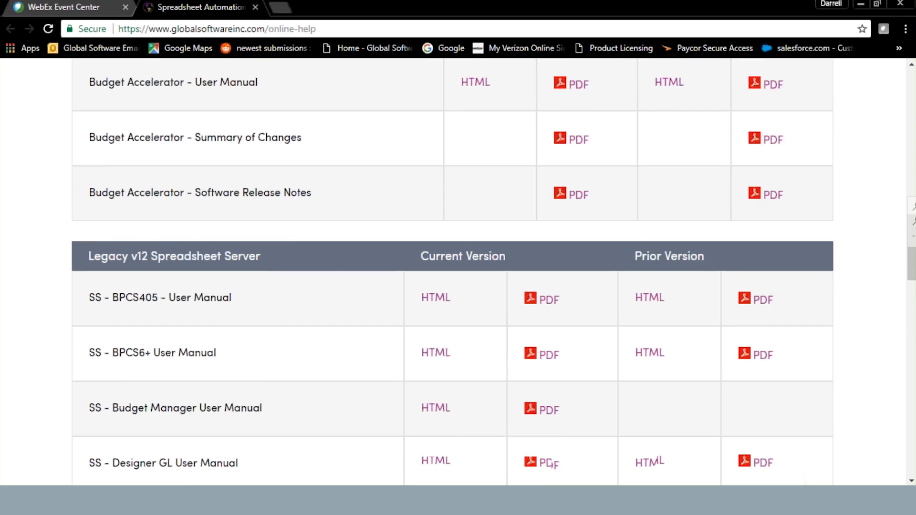
scroll(524, 395, "up", 2)
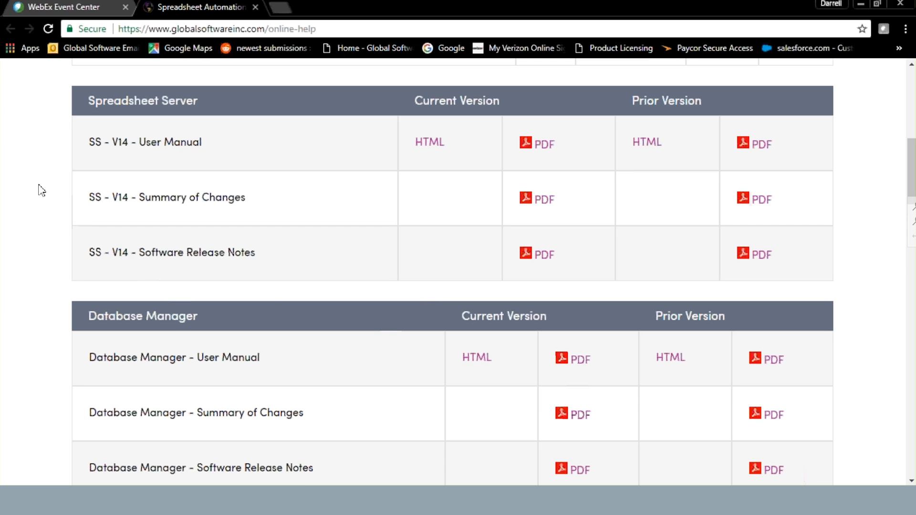
scroll(38, 188, "down", 1)
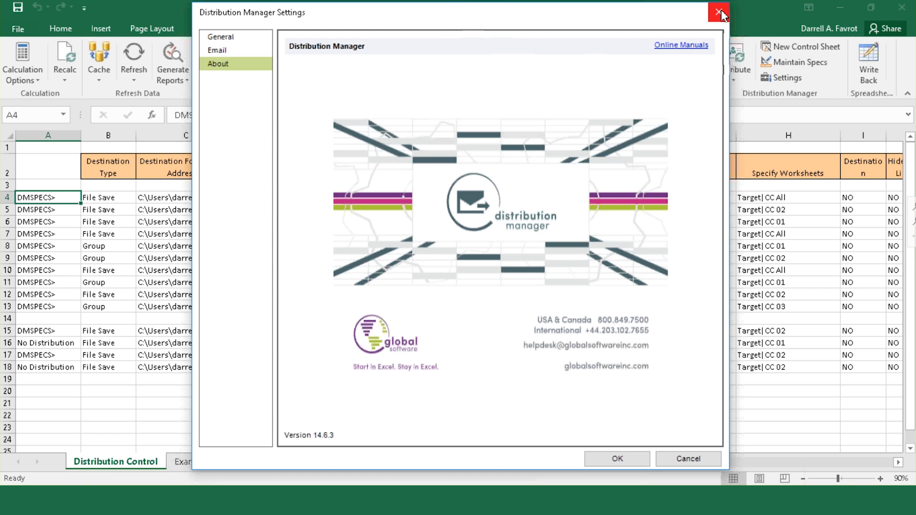
left_click(718, 15)
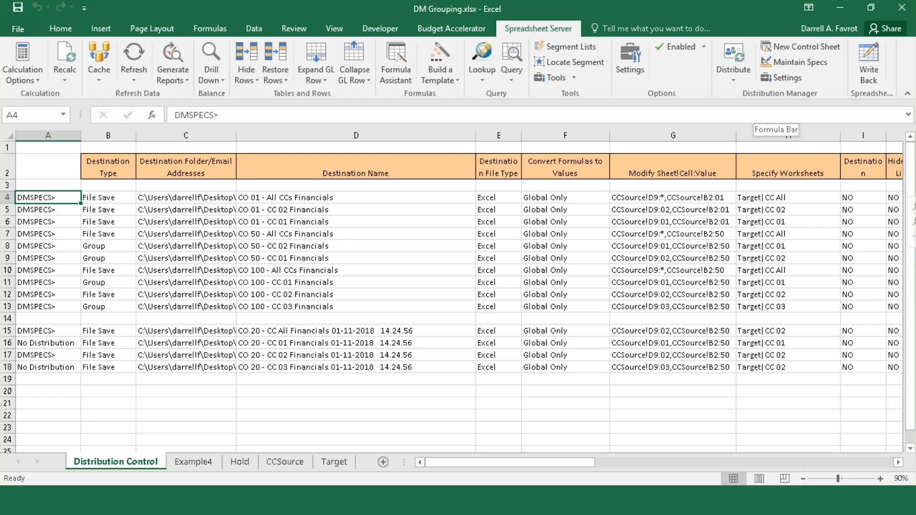
Step: Open Maintain Specs for row 4 and view the Misc settings, cancelling the attachment file picker
left_click(811, 64)
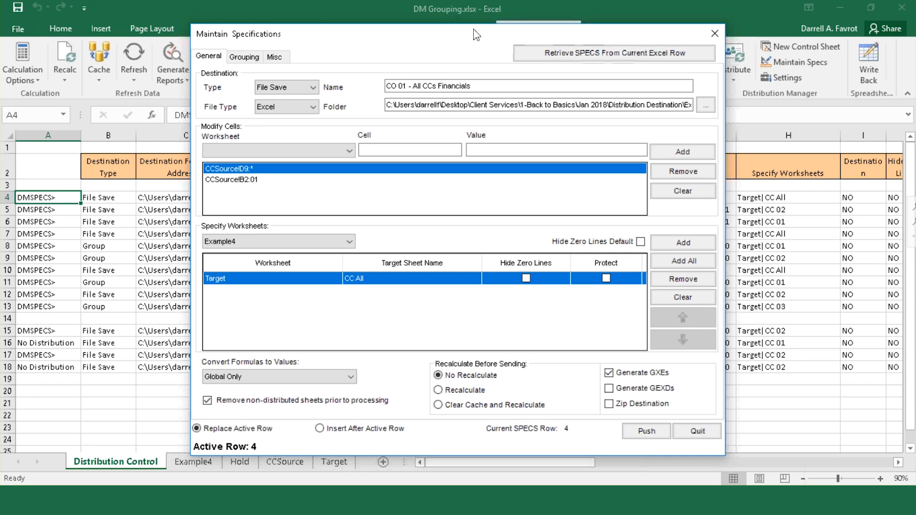
left_click(275, 57)
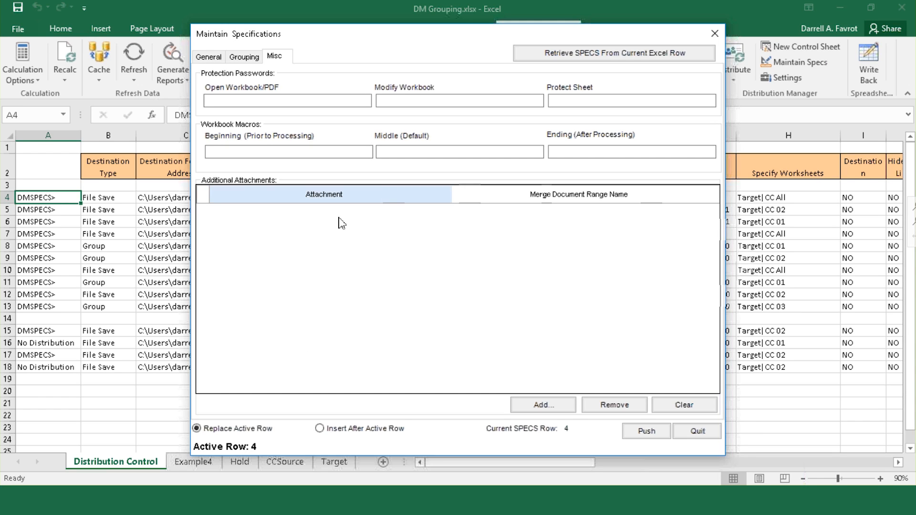
left_click(539, 403)
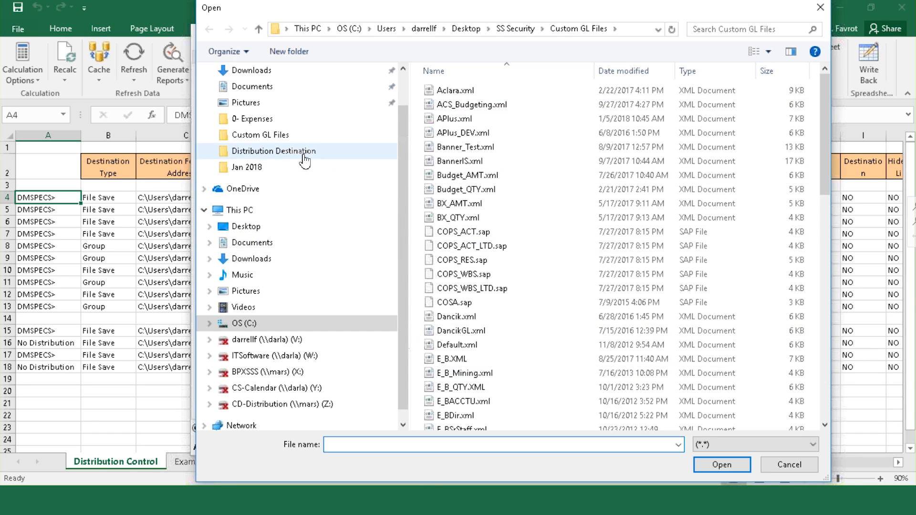
left_click(820, 8)
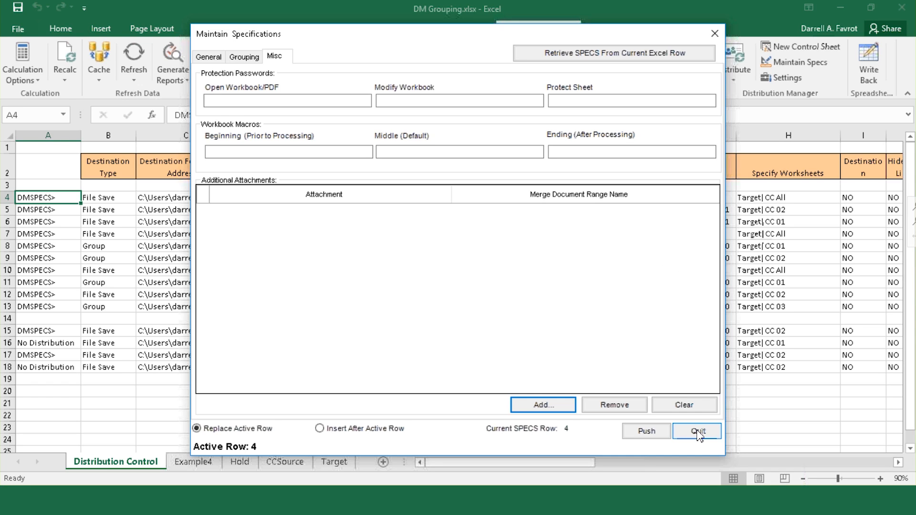
Step: Quit the Maintain Specifications dialog without pushing changes
left_click(698, 432)
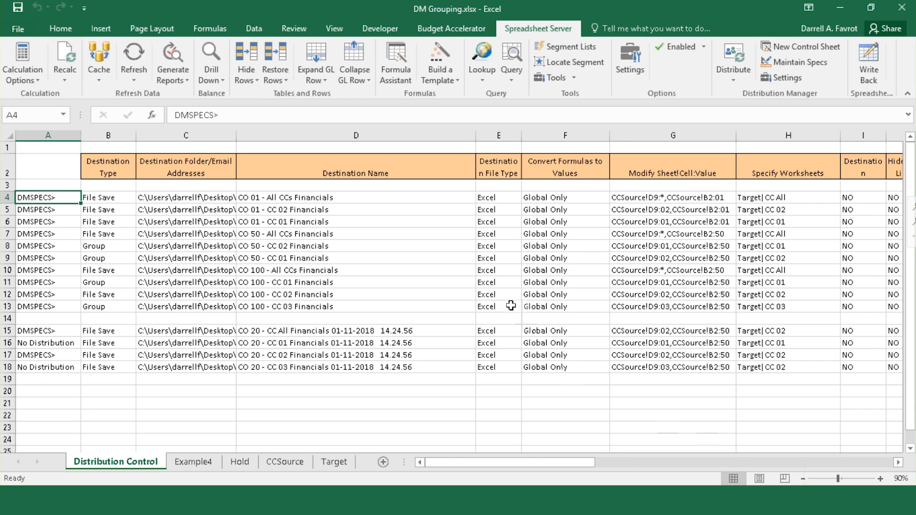
Step: Set B4's destination type to Email and enter the recipient's e-mail address in C4
left_click(123, 197)
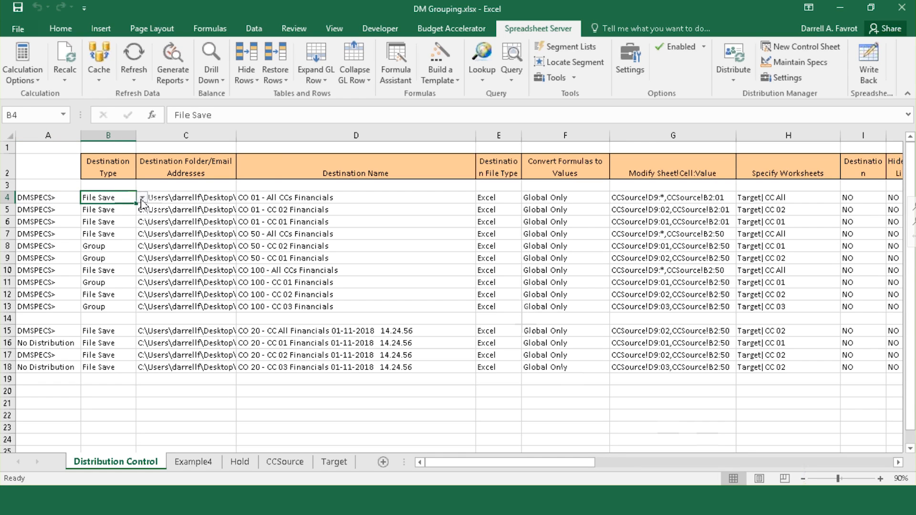
left_click(141, 197)
left_click(139, 210)
left_click(189, 197)
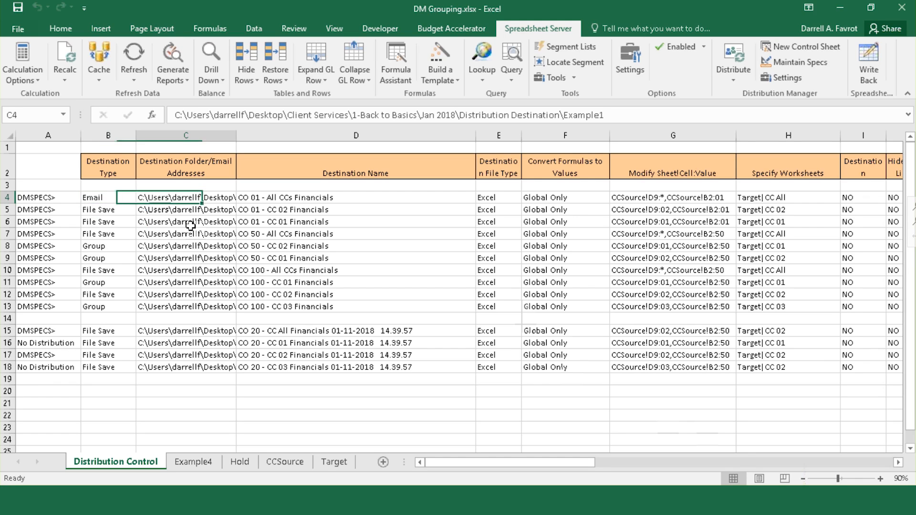
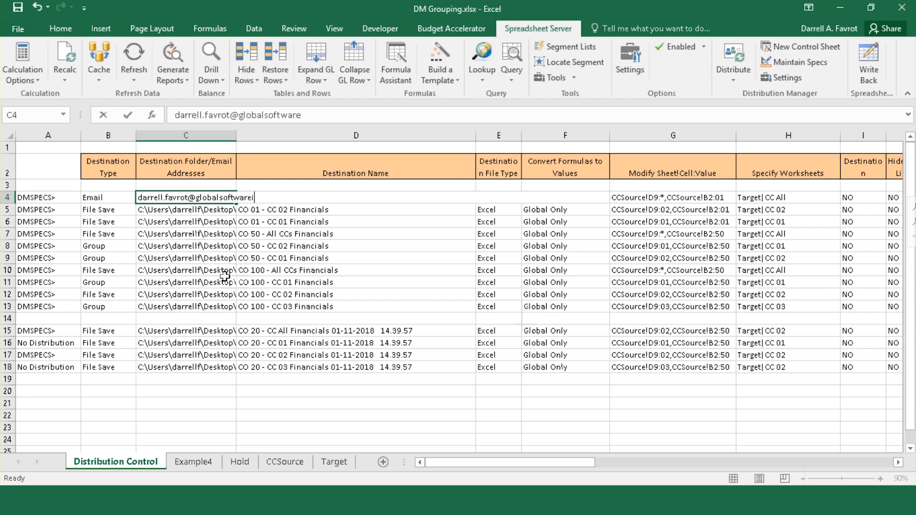
key("Return")
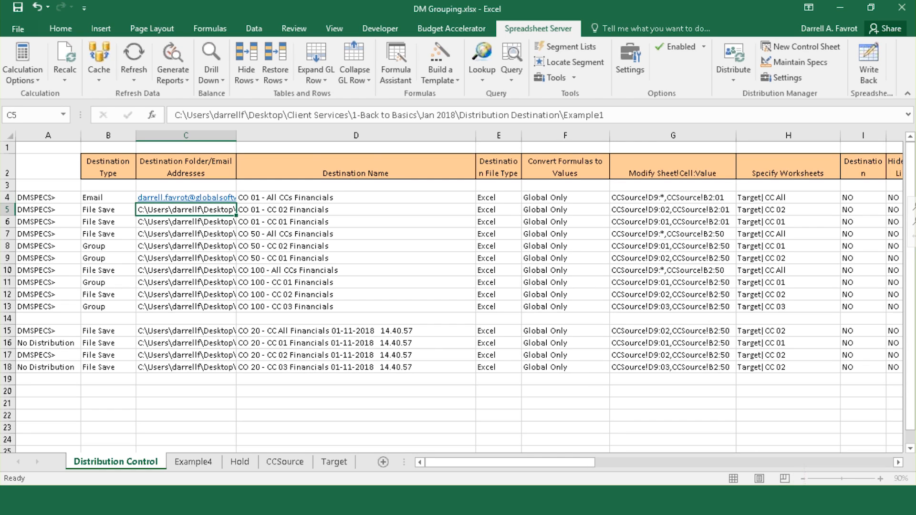